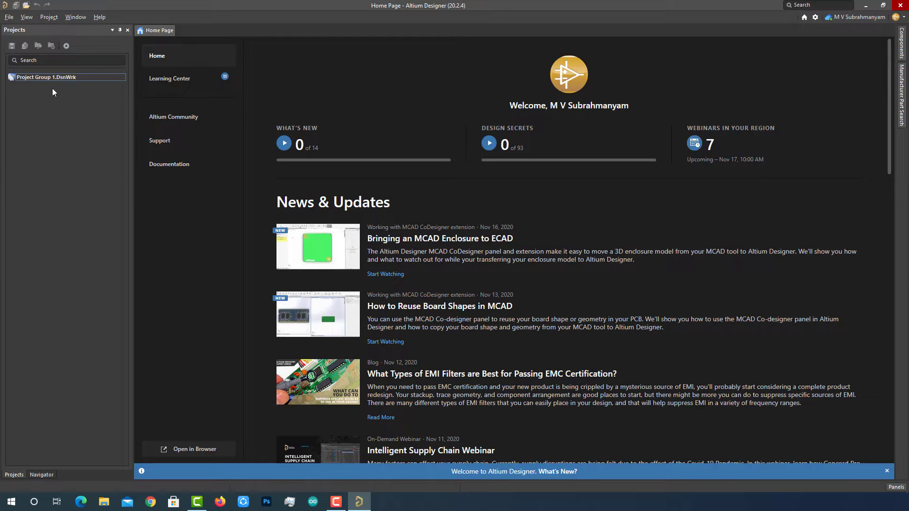
click(901, 43)
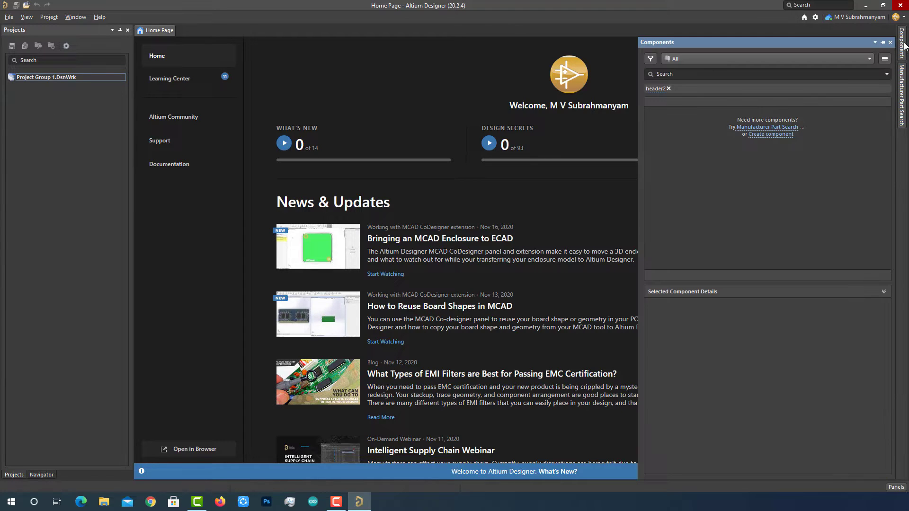
click(903, 82)
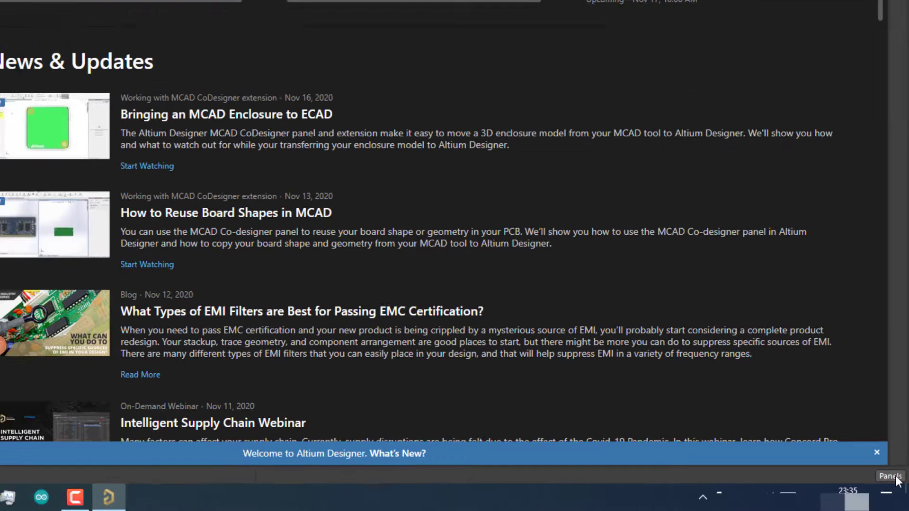
click(900, 487)
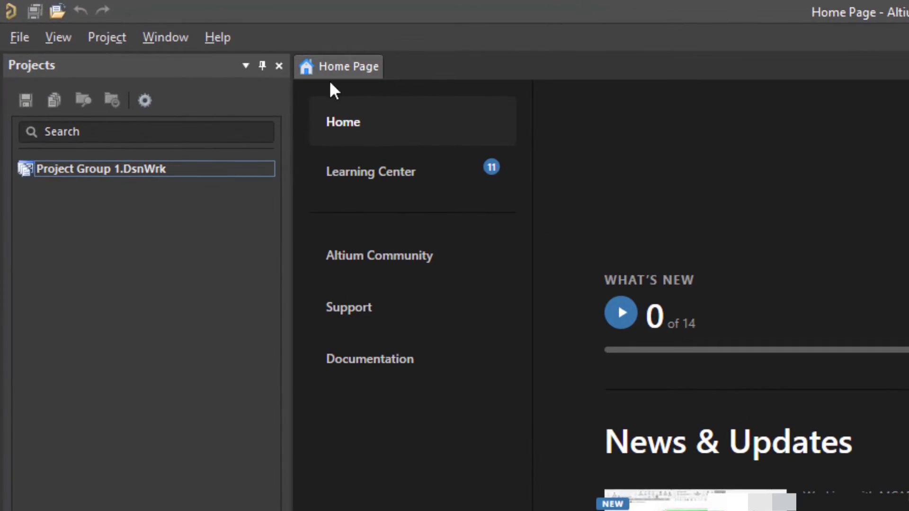
click(14, 35)
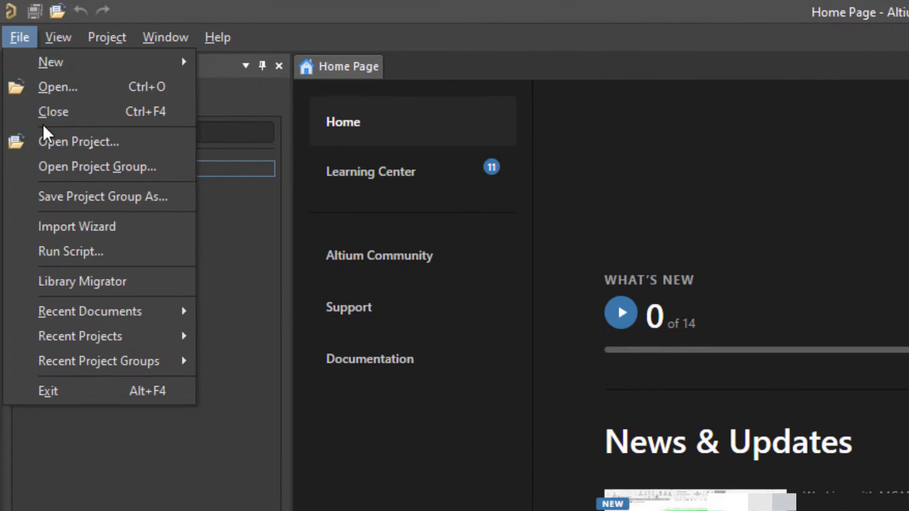
mouse_move(51, 38)
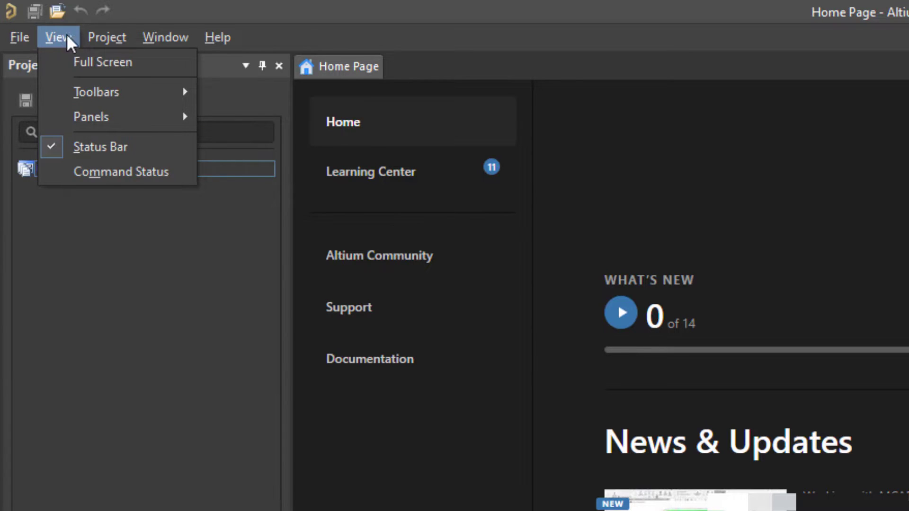
mouse_move(101, 37)
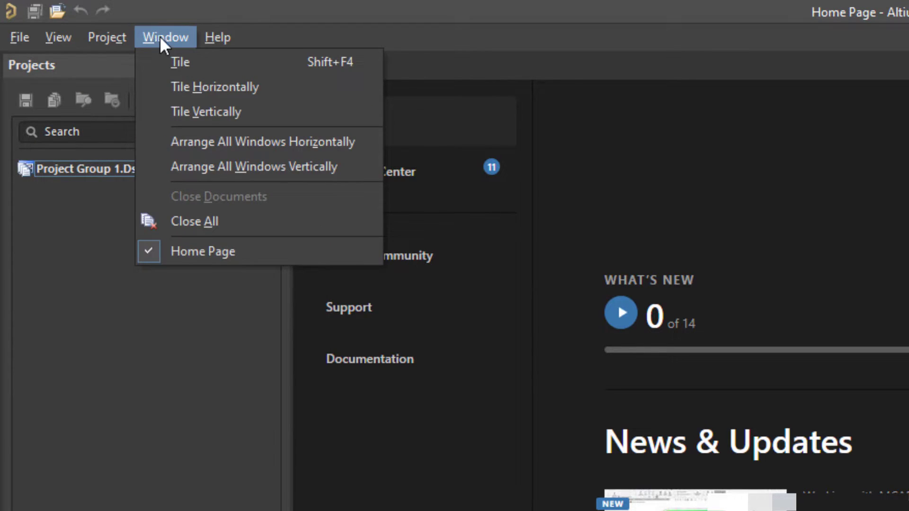
mouse_move(217, 37)
click(633, 26)
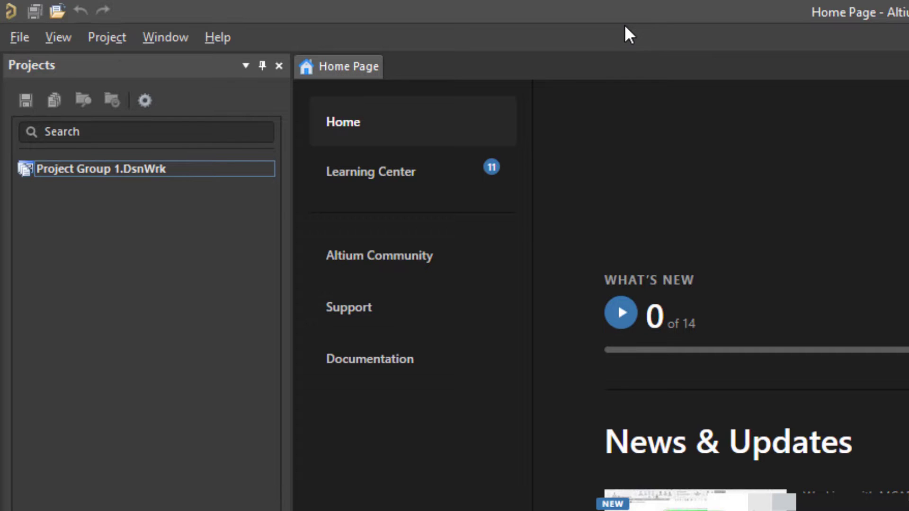
click(23, 39)
mouse_move(36, 60)
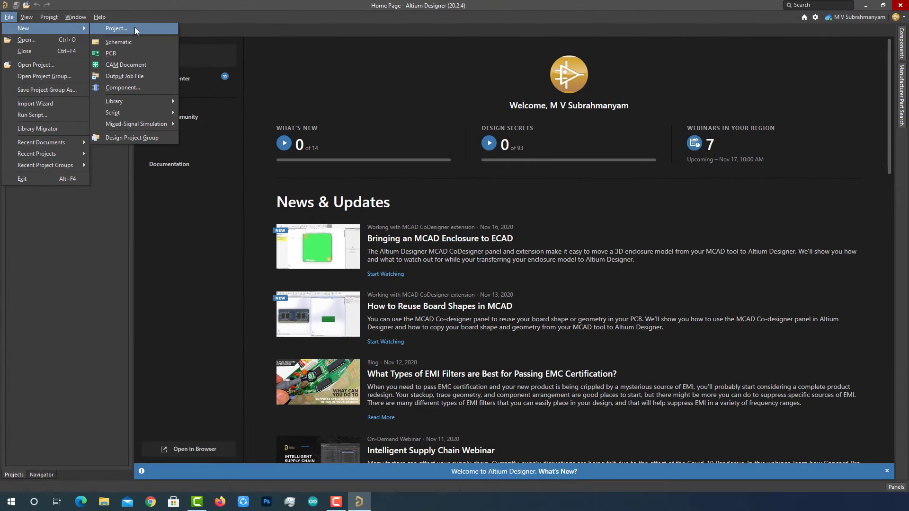
- Create a PCB <Default> project named Recharge_Hub
click(136, 30)
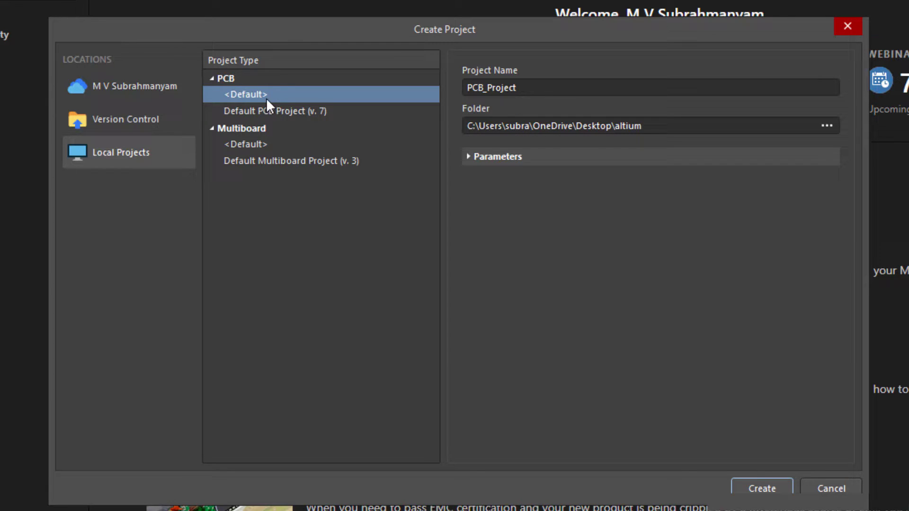
click(539, 87)
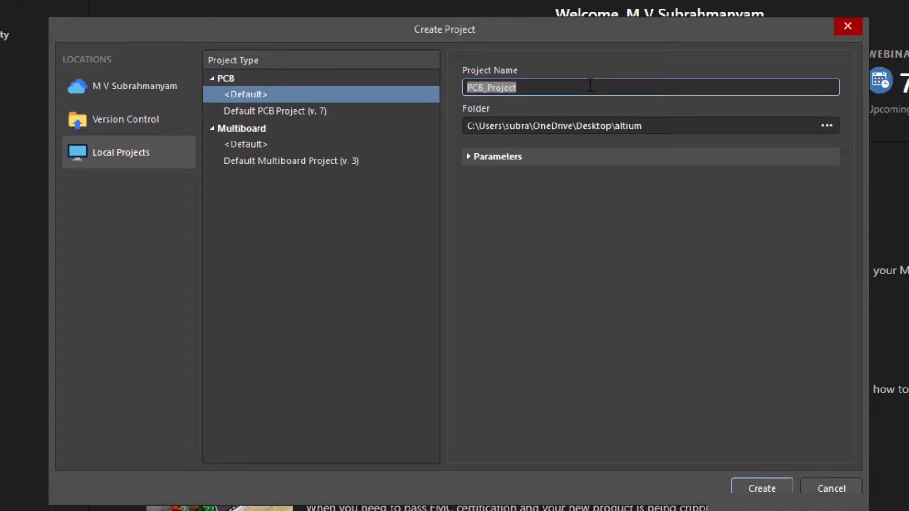
key(BackSpace)
text(Recha)
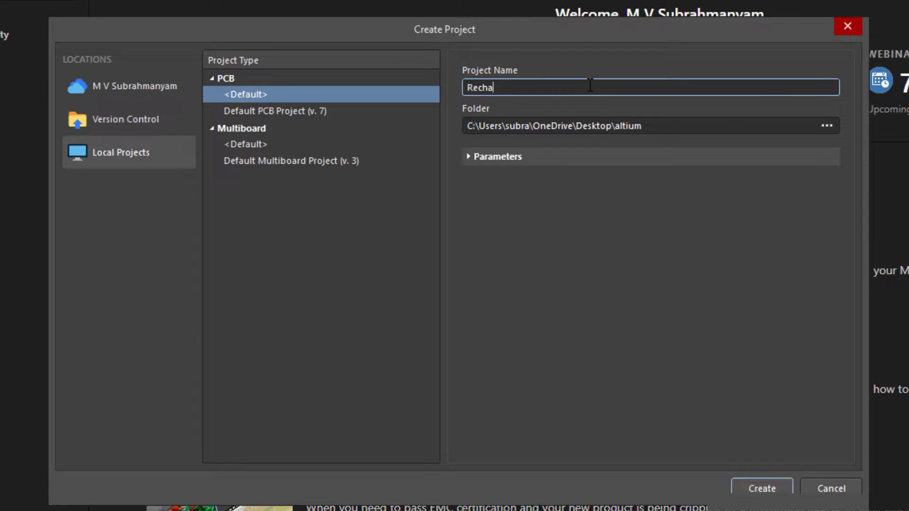
text(rge_Hub)
click(767, 485)
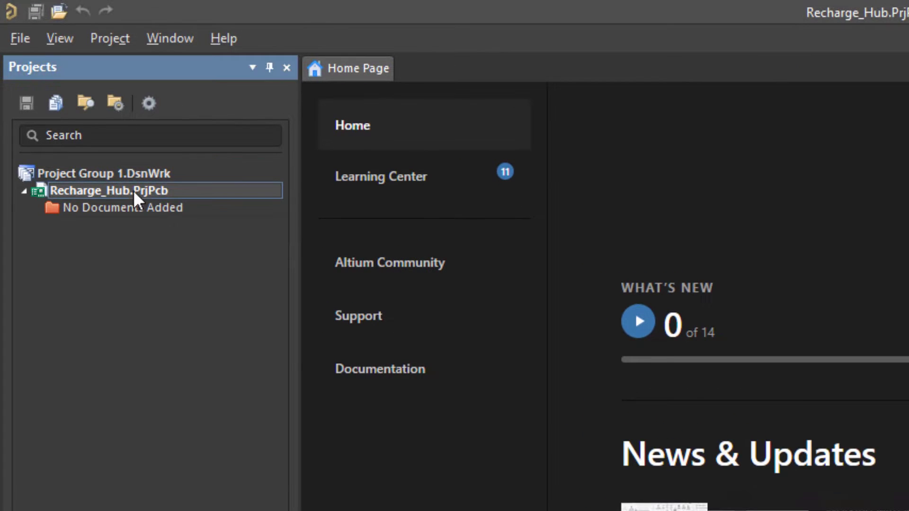
- Add a new schematic sheet to the Recharge_Hub project
right_click(204, 188)
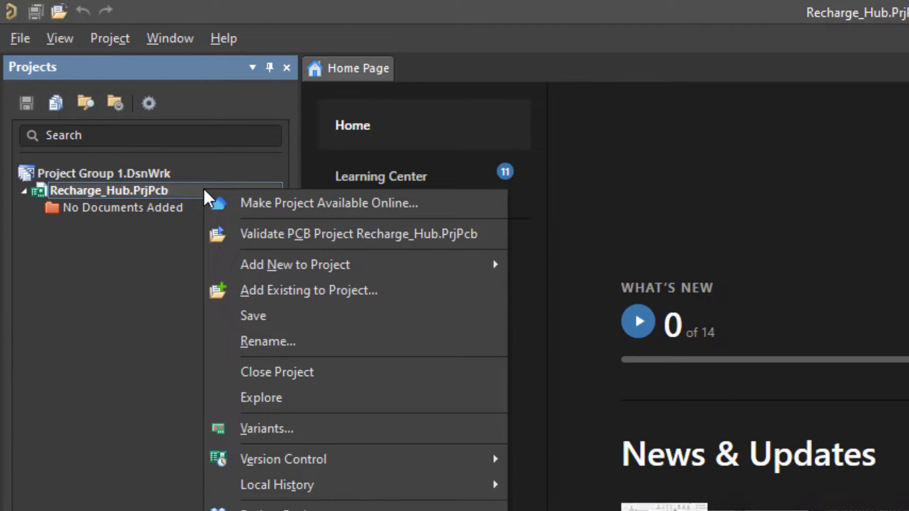
mouse_move(308, 266)
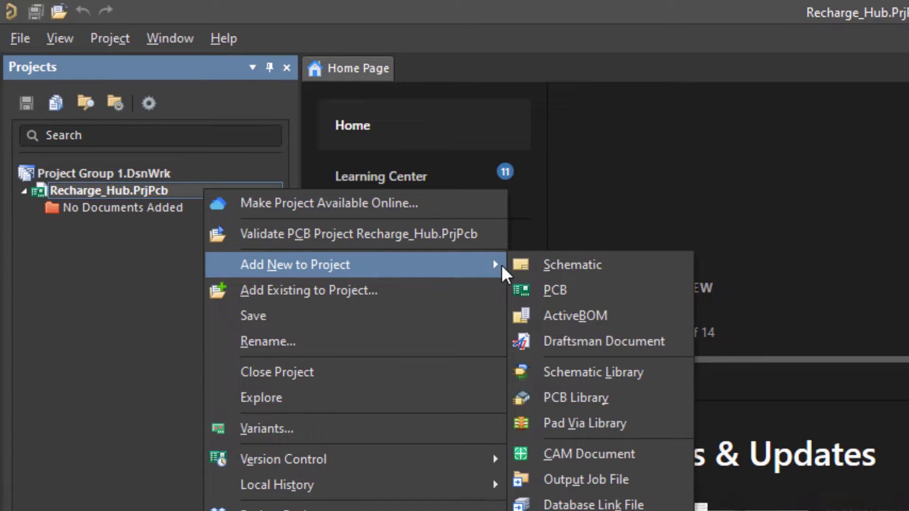
click(556, 266)
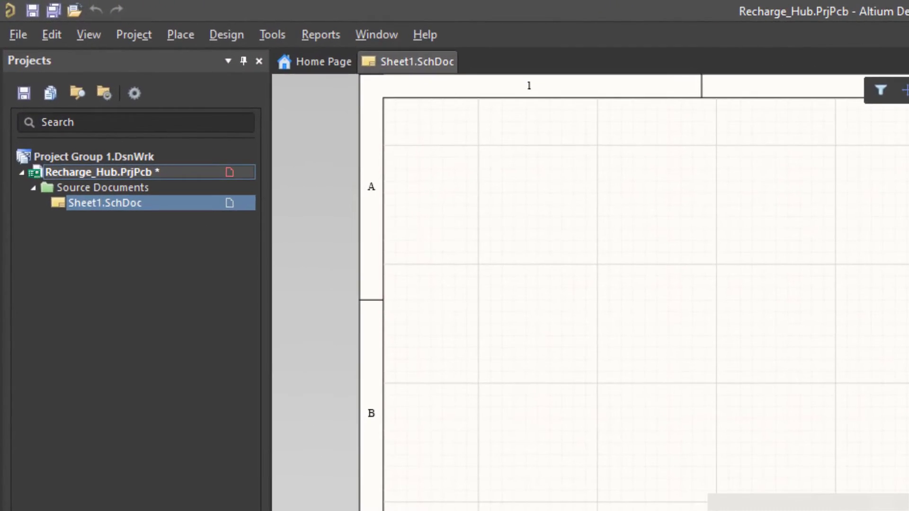
- Save the new sheet as Recharge_Hub_Schematic
click(190, 172)
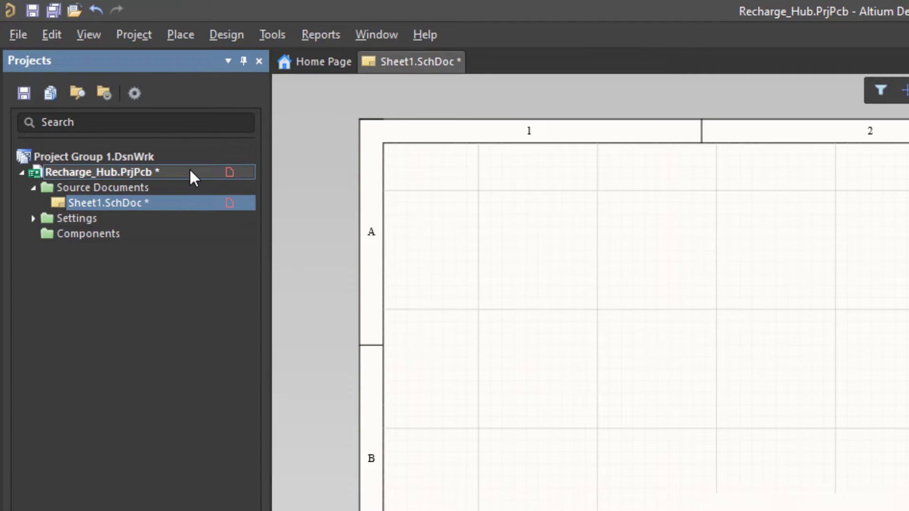
right_click(190, 171)
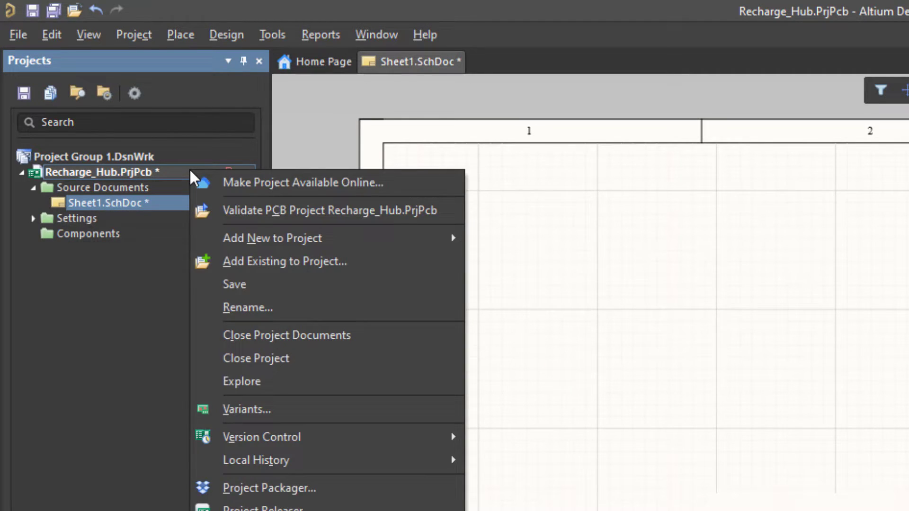
click(235, 286)
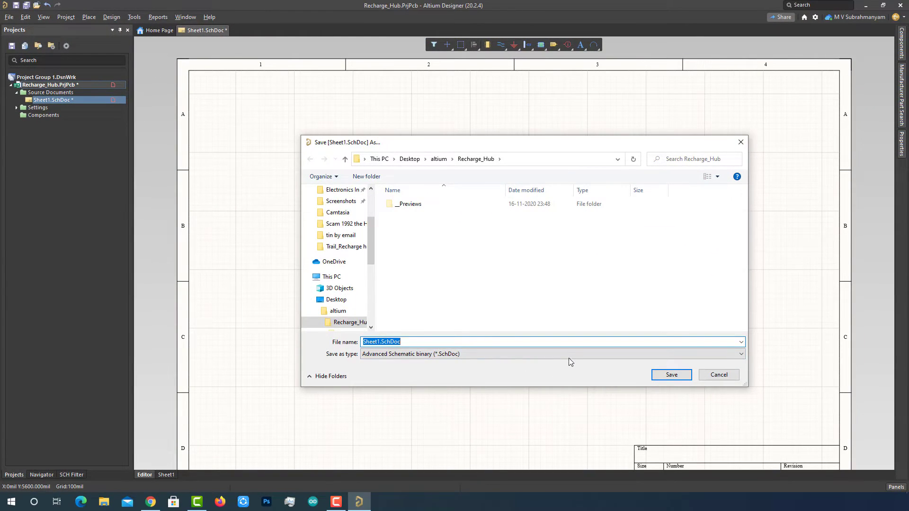
key(BackSpace)
text(Recharge_Hub_Schematic)
click(671, 375)
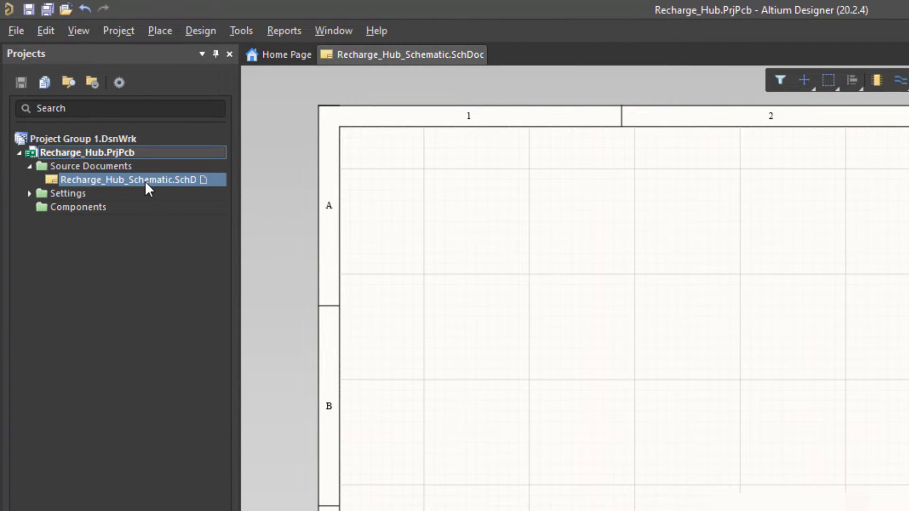
- Add a new PCB document to the Recharge_Hub project
right_click(147, 154)
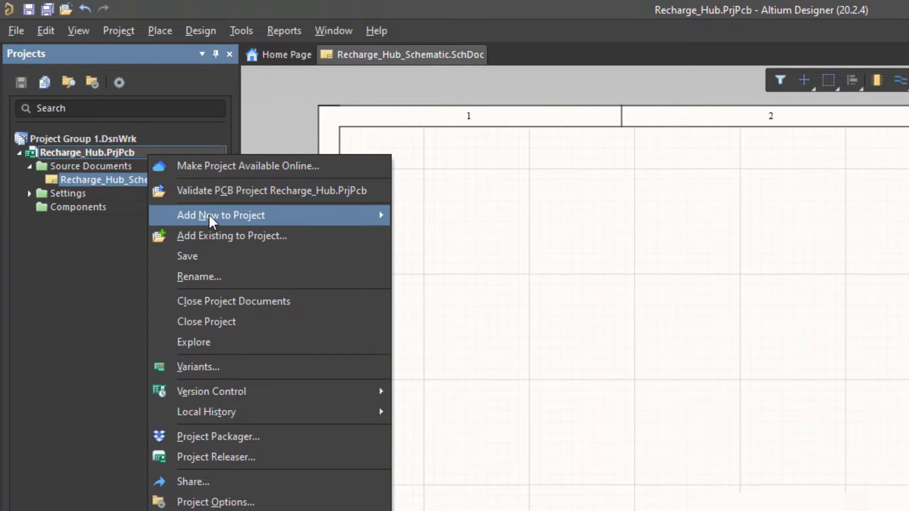
mouse_move(209, 215)
click(415, 231)
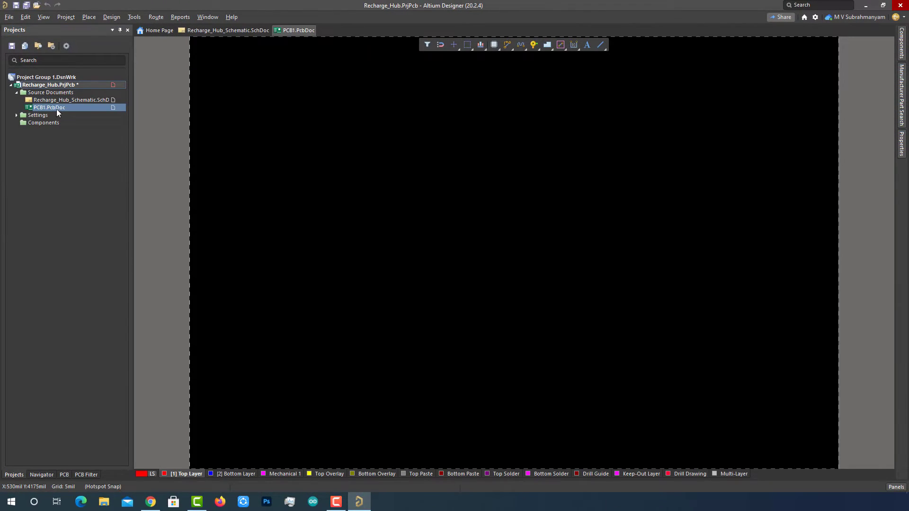
- Save the PCB as Recharge_Hub_PCB and return to the schematic sheet
right_click(61, 106)
click(92, 137)
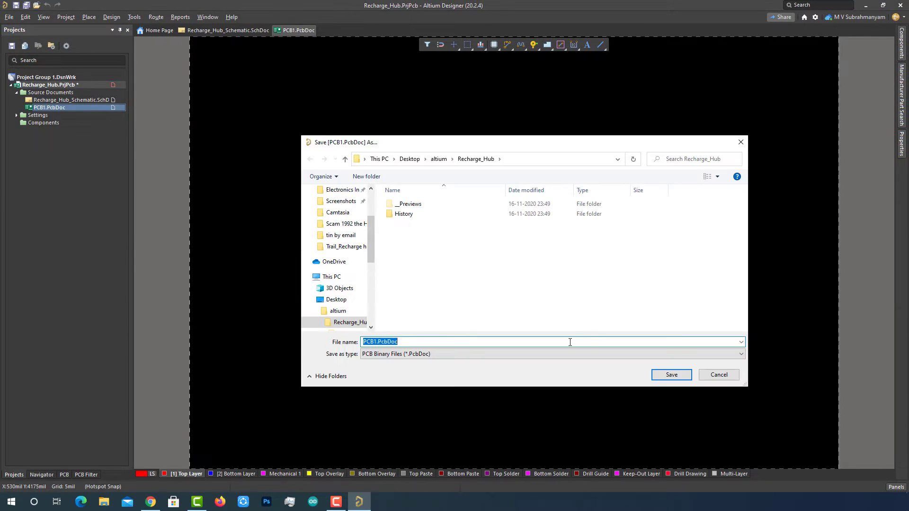
key(BackSpace)
text(Recharge_Hub_PCB)
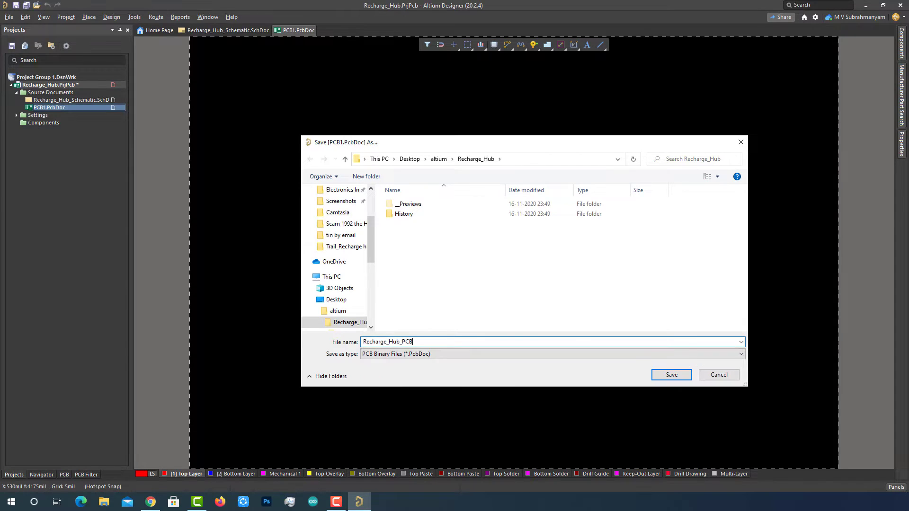
click(670, 375)
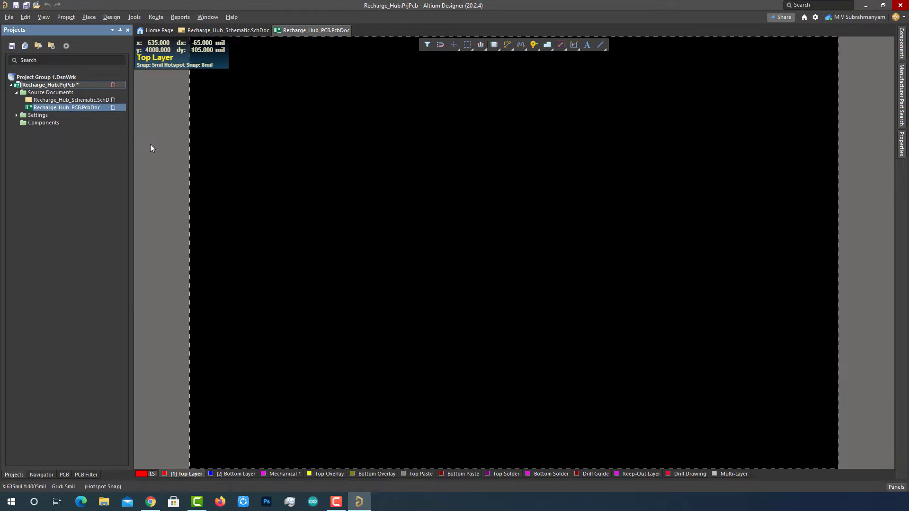
click(226, 29)
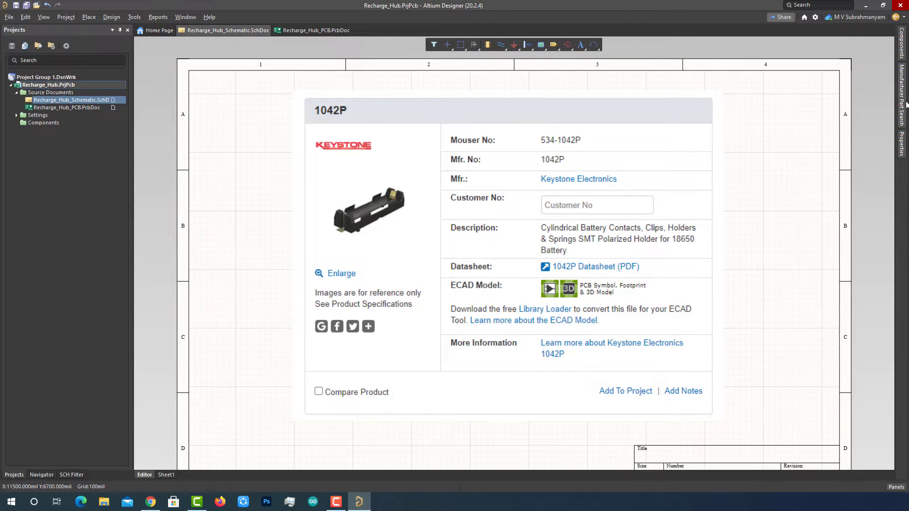
- Search the Components panel library for 1042p
click(902, 46)
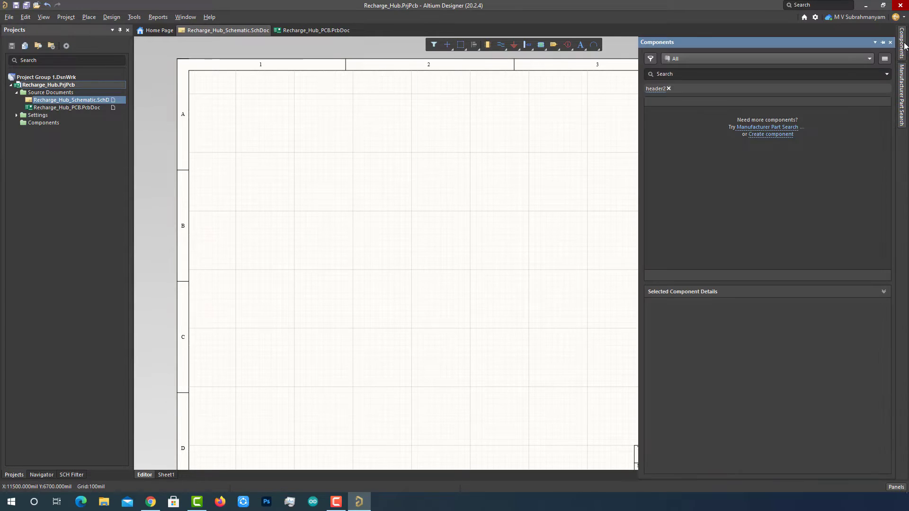
click(904, 85)
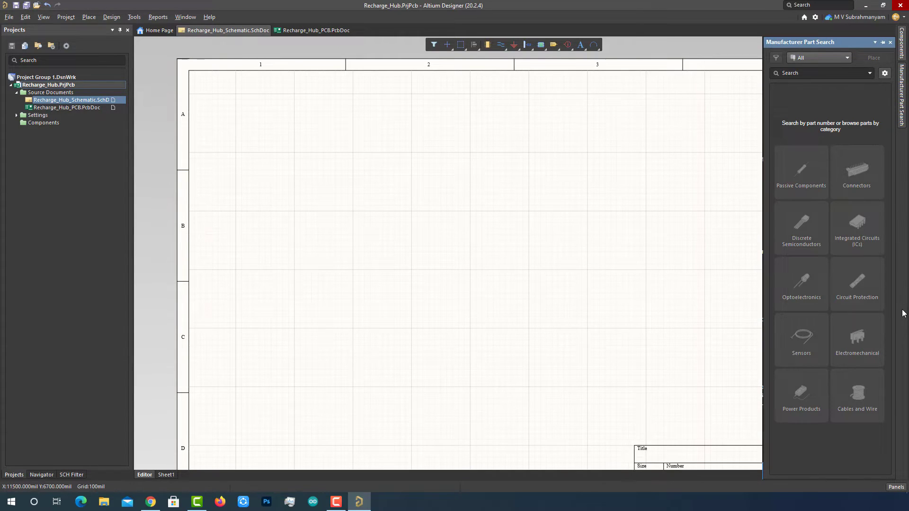
click(902, 43)
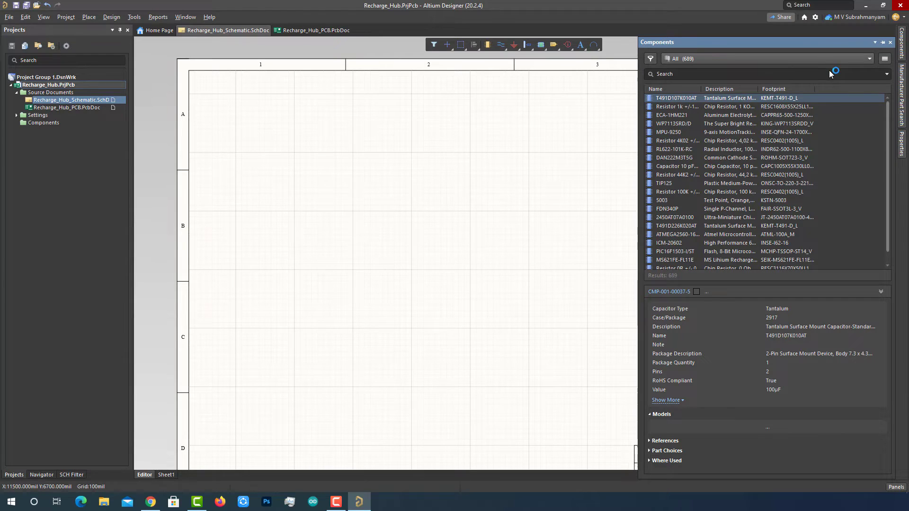
click(796, 74)
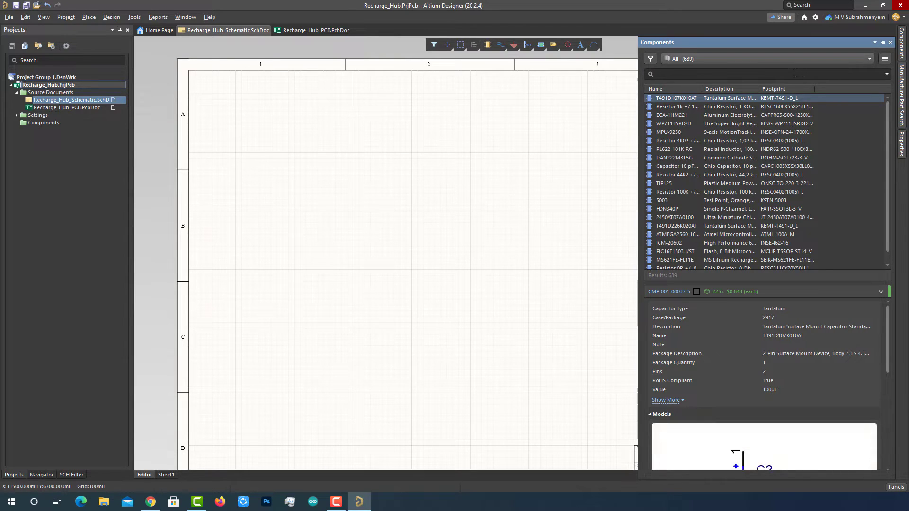
text(1042p)
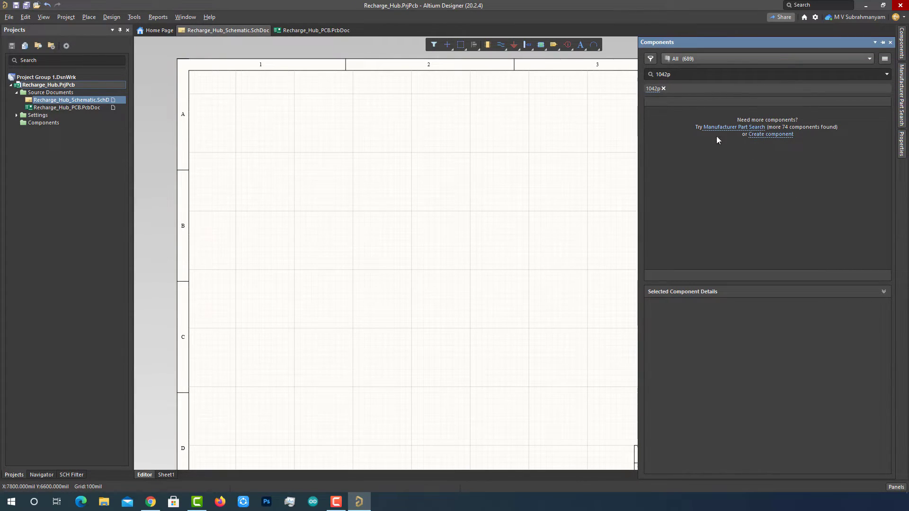
- Run a manufacturer part search for 1042p and select the Keystone 1042P part
click(734, 127)
text(1042p)
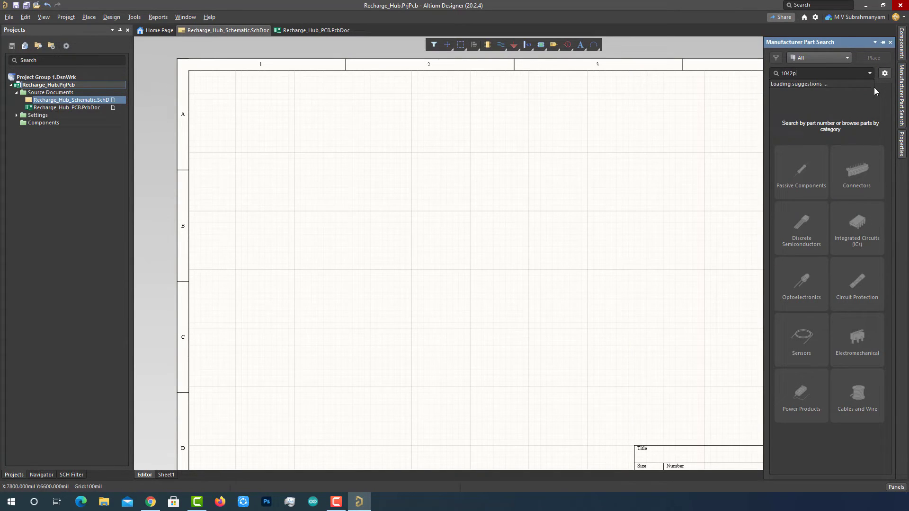
key(Return)
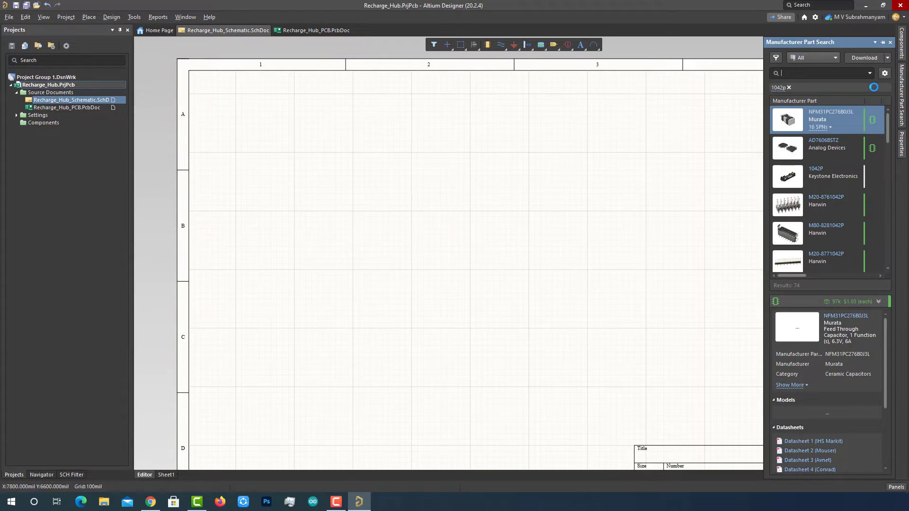
click(832, 177)
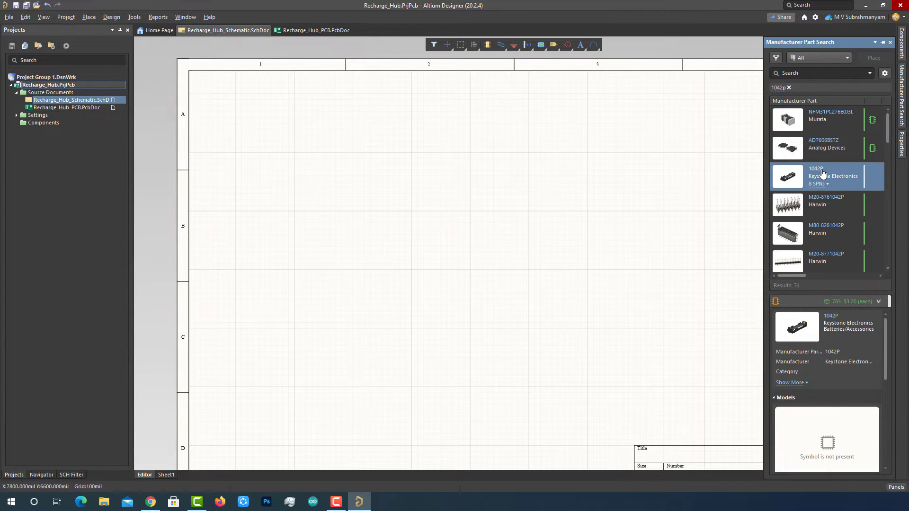
right_click(825, 175)
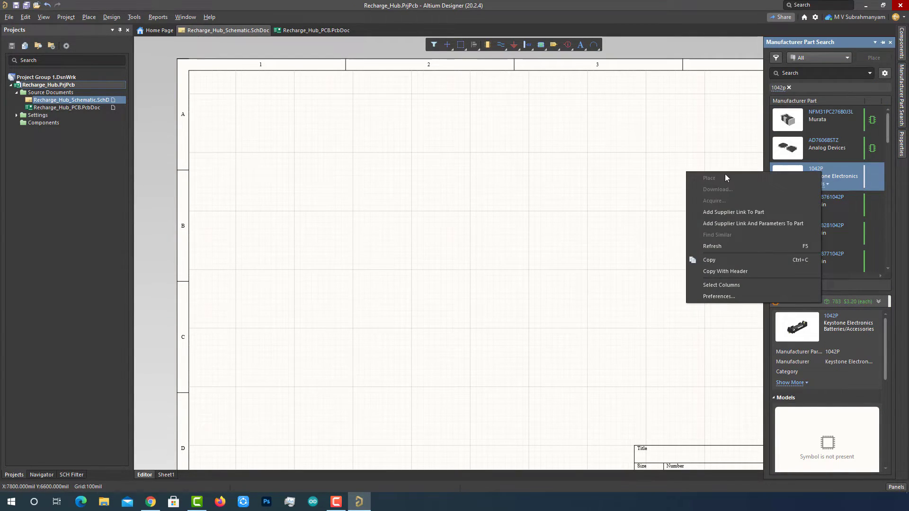
click(833, 173)
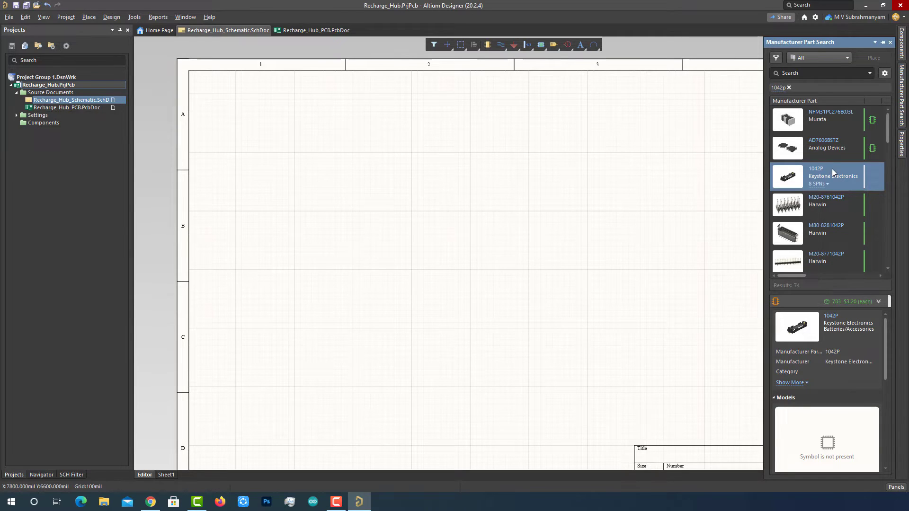
scroll(863, 328, down, 5)
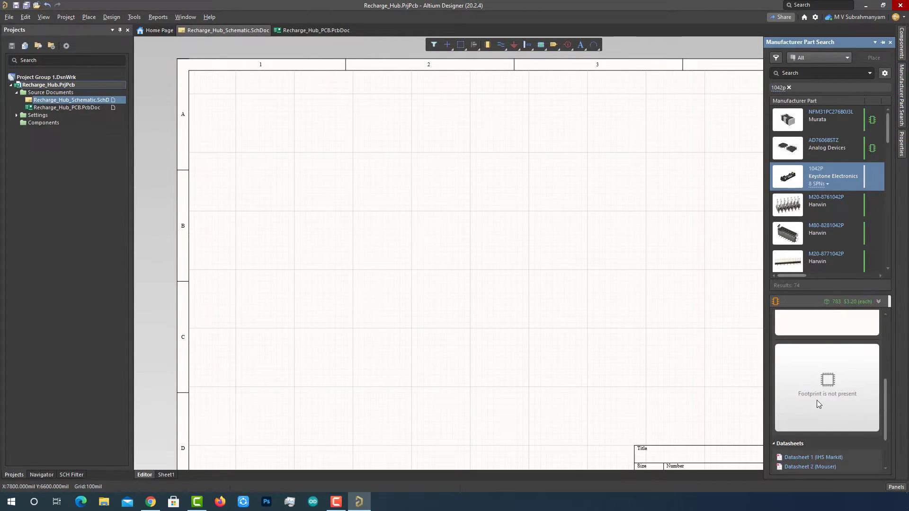
scroll(817, 400, up, 5)
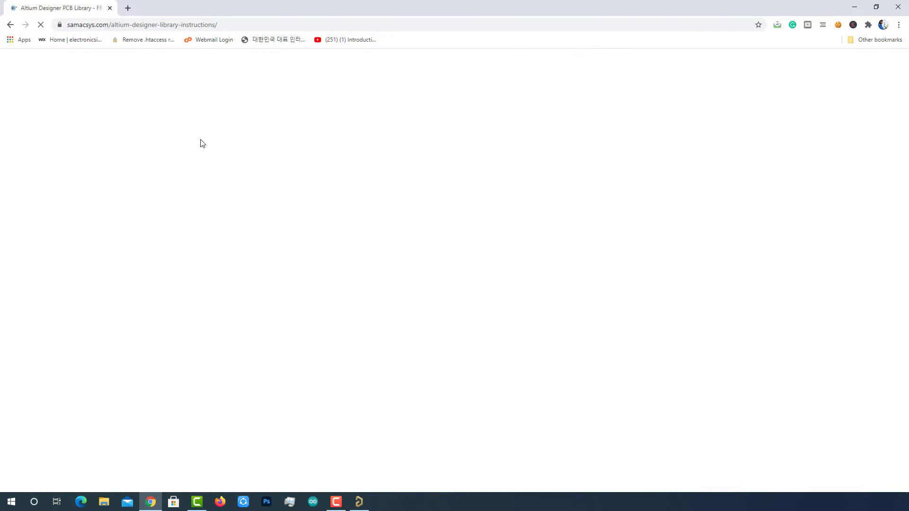
- Download AltiumLL1v90.zip from the installation page and extract it into its own folder
scroll(195, 247, down, 10)
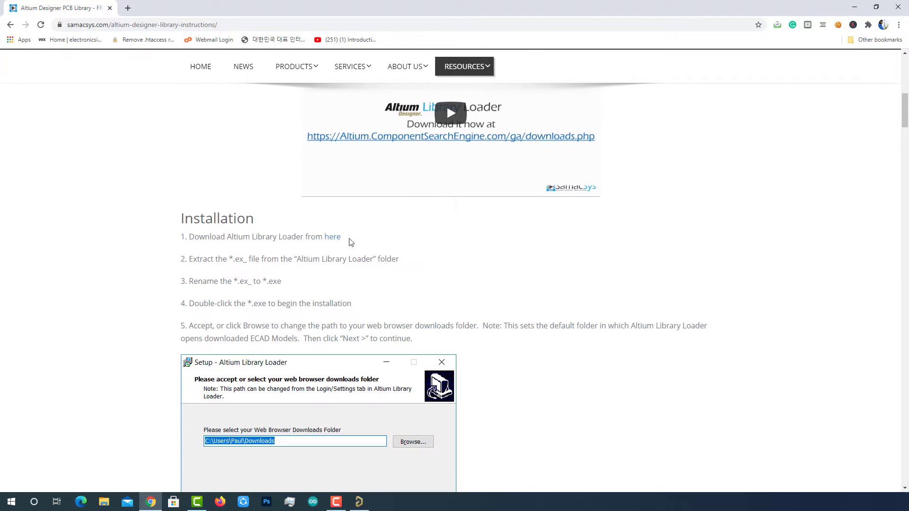
click(333, 237)
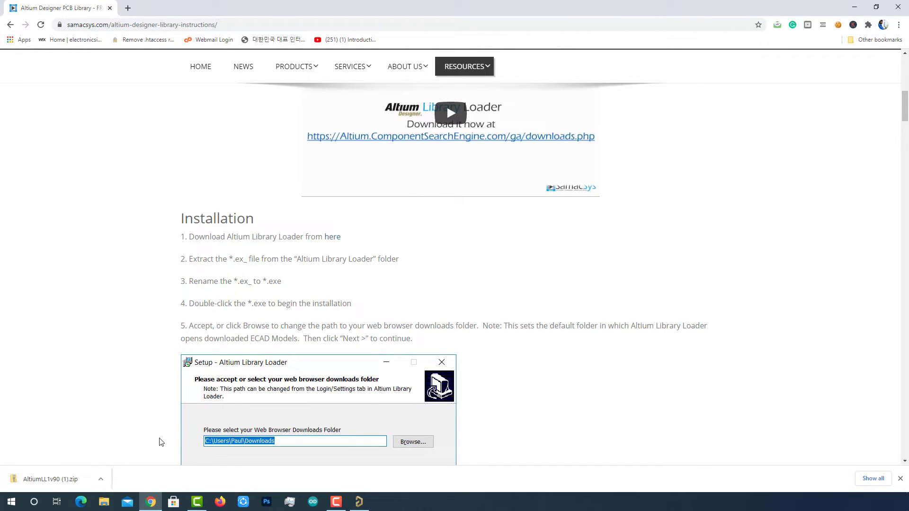
click(855, 7)
right_click(19, 157)
mouse_move(53, 233)
click(190, 274)
- Rename the Altium Library Loader setup file's extension from .ex_ to .exe
double_click(19, 211)
double_click(415, 148)
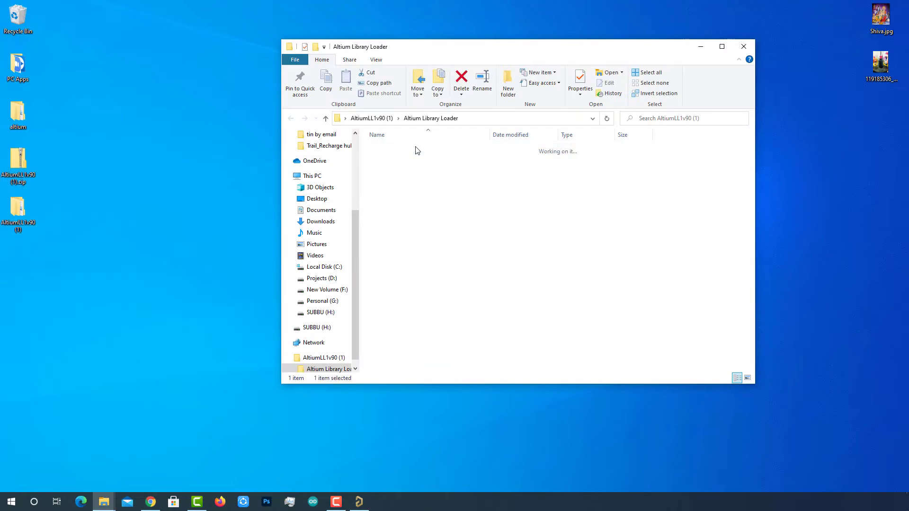
right_click(460, 149)
click(477, 336)
click(473, 148)
key(BackSpace)
text(er 1.9 Setup.exe)
click(461, 213)
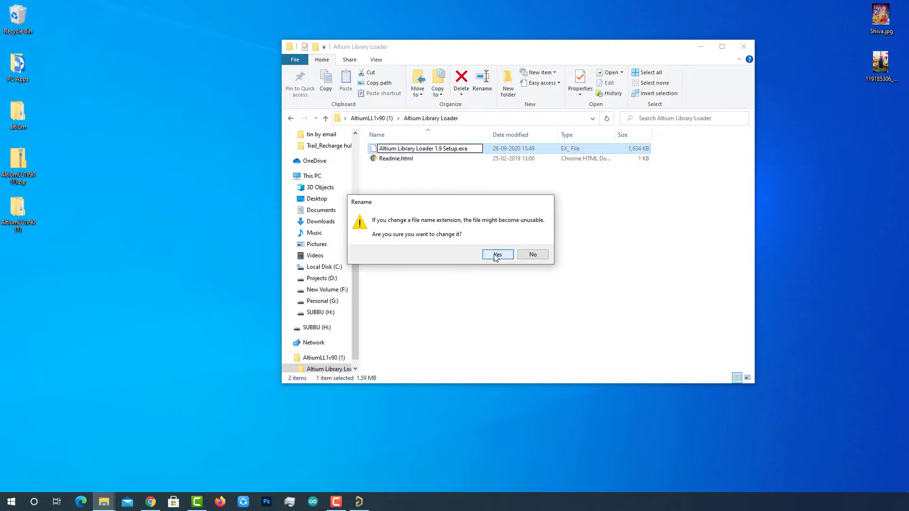
click(497, 255)
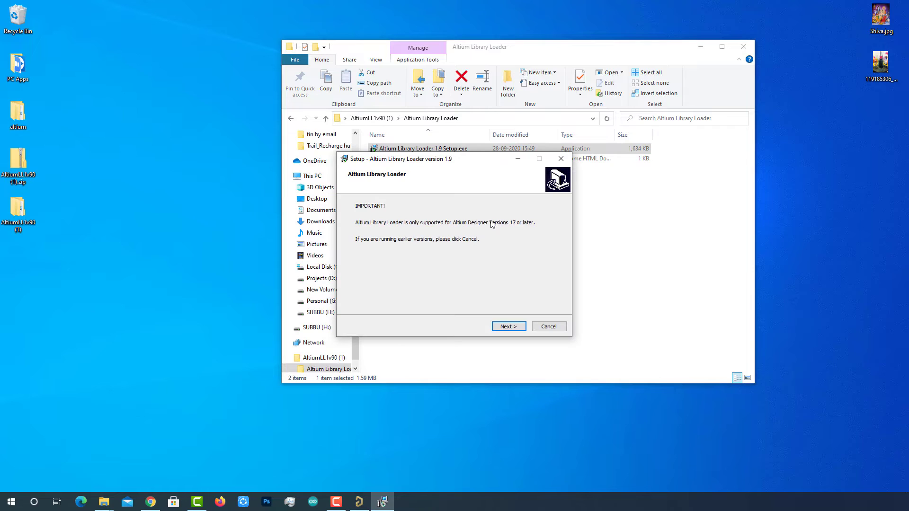
- Run the loader setup, choosing Downloads as the downloads folder
click(508, 326)
click(544, 224)
click(395, 285)
click(403, 293)
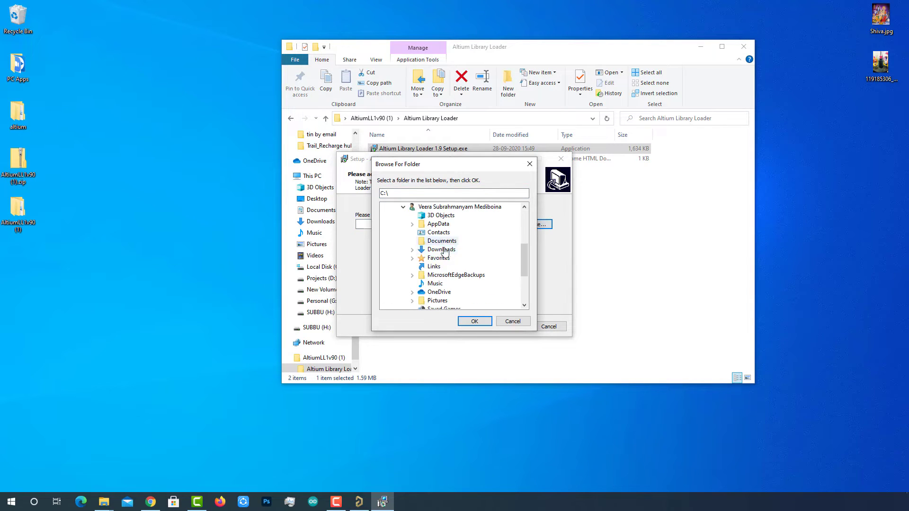
click(443, 249)
click(475, 322)
click(508, 327)
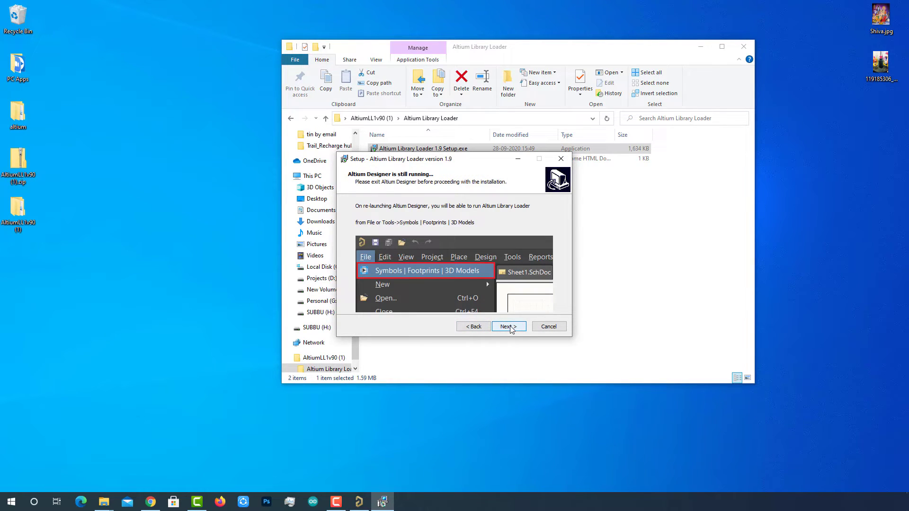
click(508, 327)
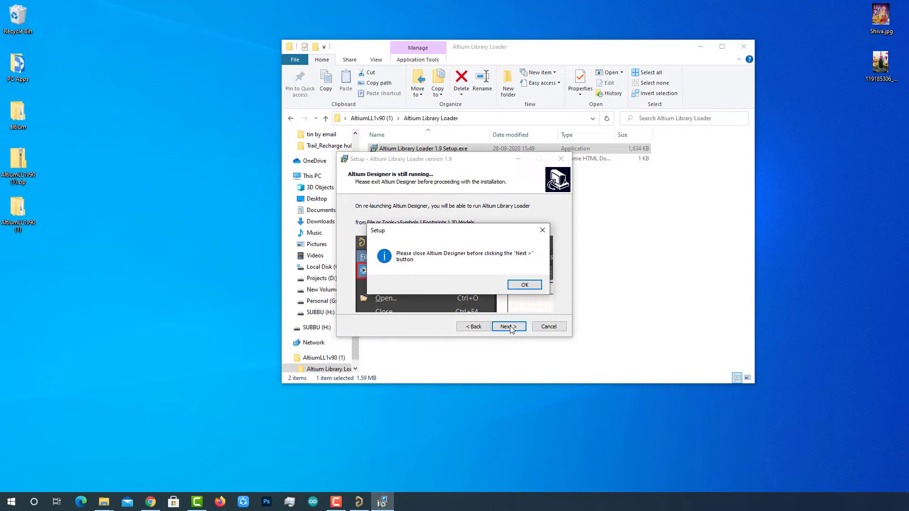
click(524, 285)
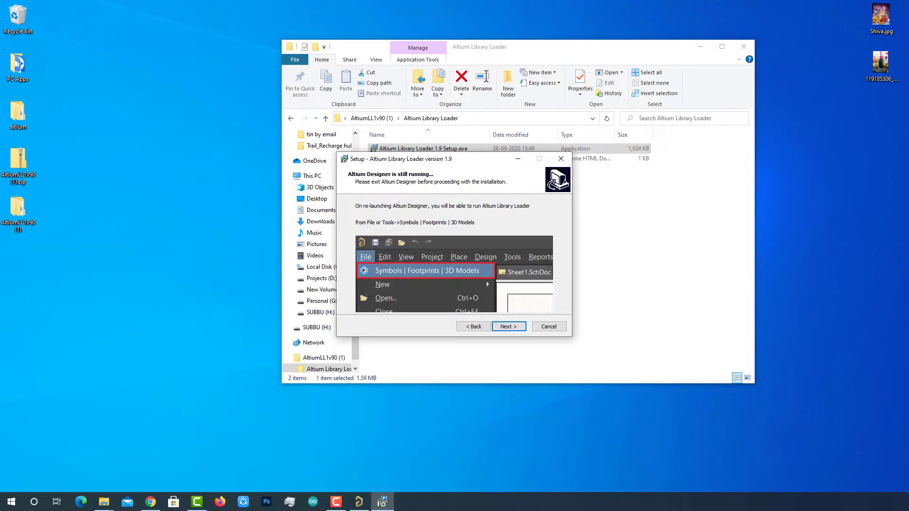
- Close the Recharge_Hub documents in Altium and finish the loader installation
click(359, 502)
right_click(81, 85)
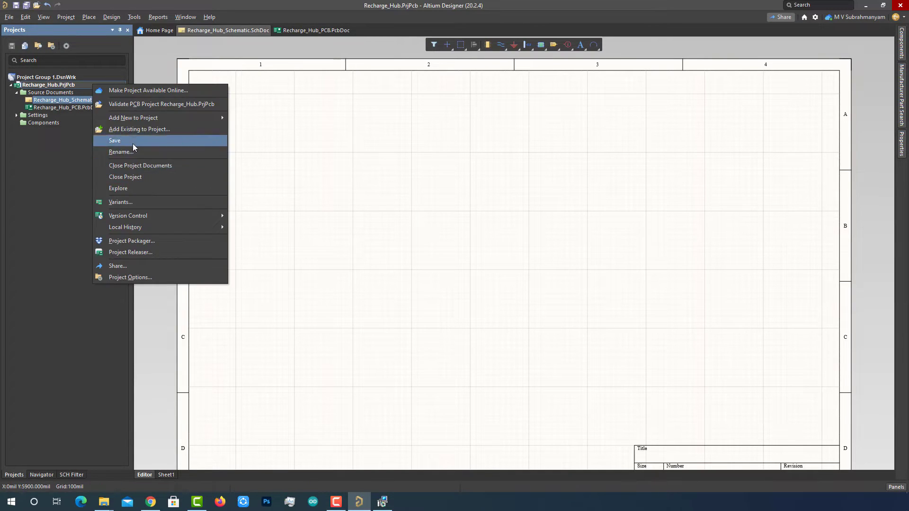
click(138, 165)
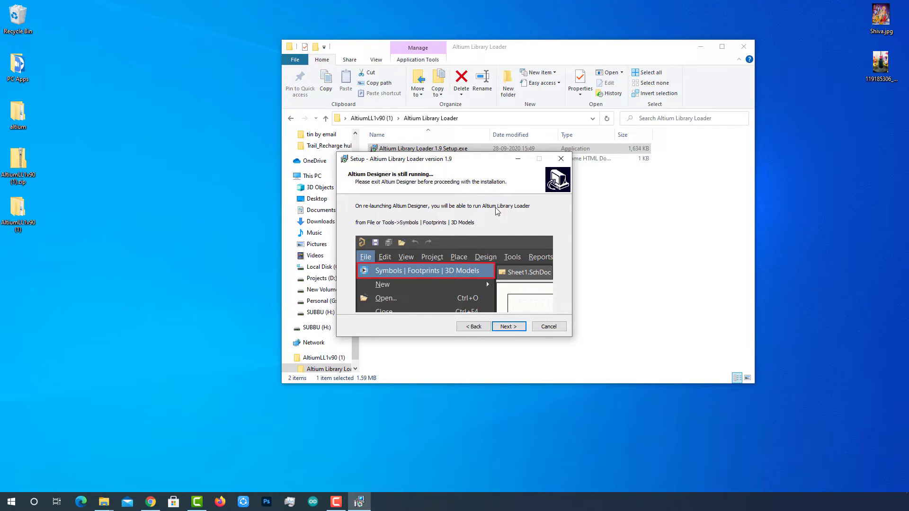
click(509, 329)
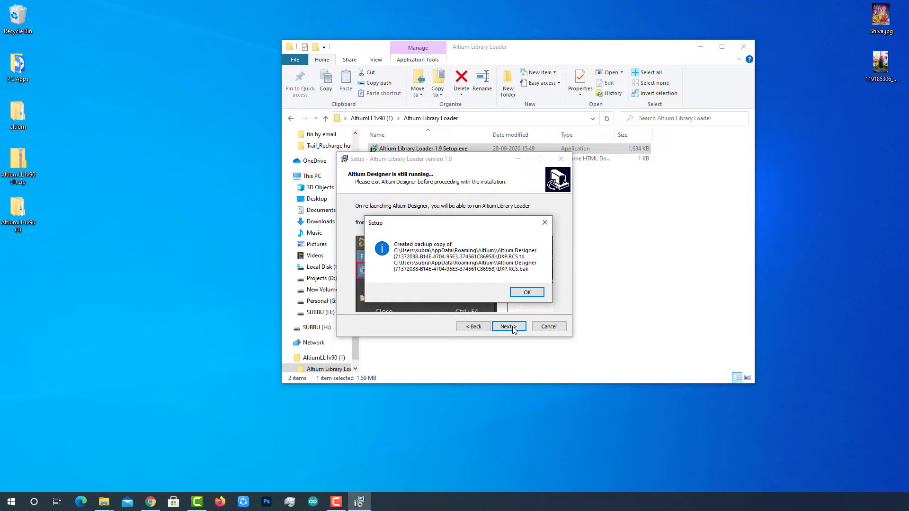
click(524, 291)
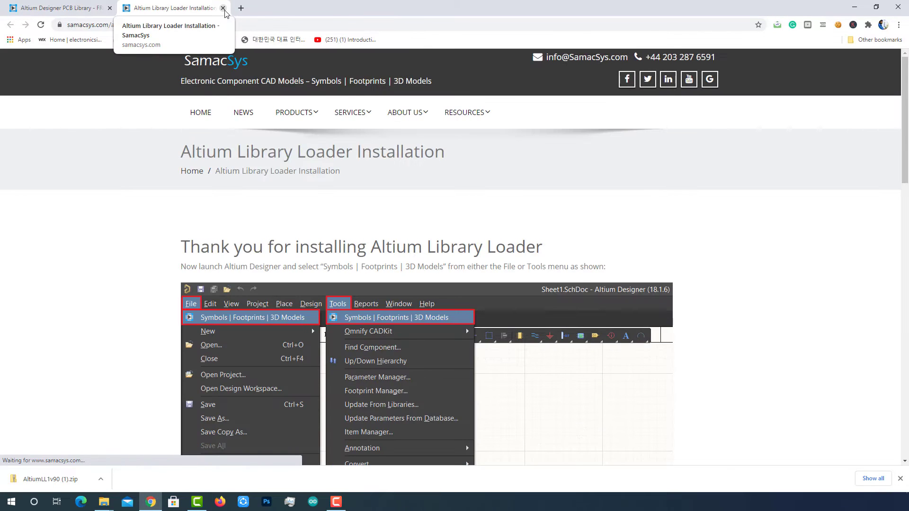
- Close the browser page and relaunch Altium Designer from the Start menu
click(222, 8)
click(855, 7)
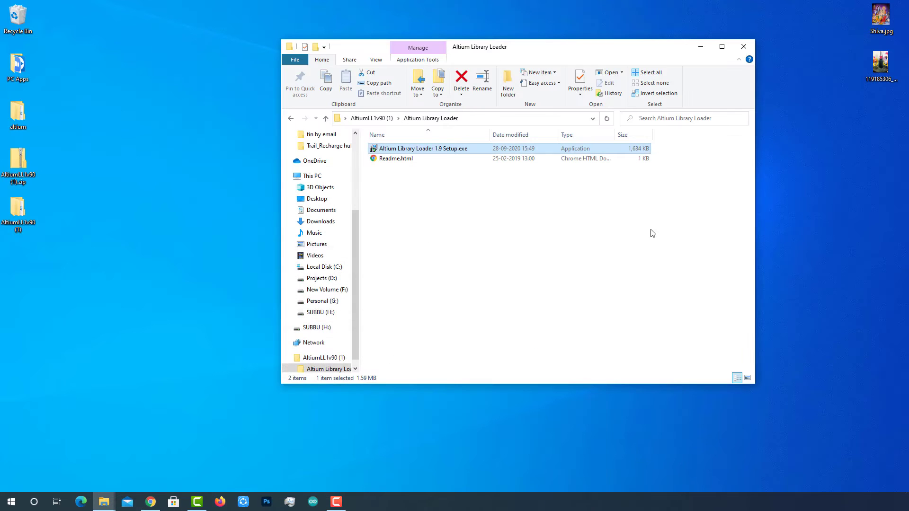
click(11, 501)
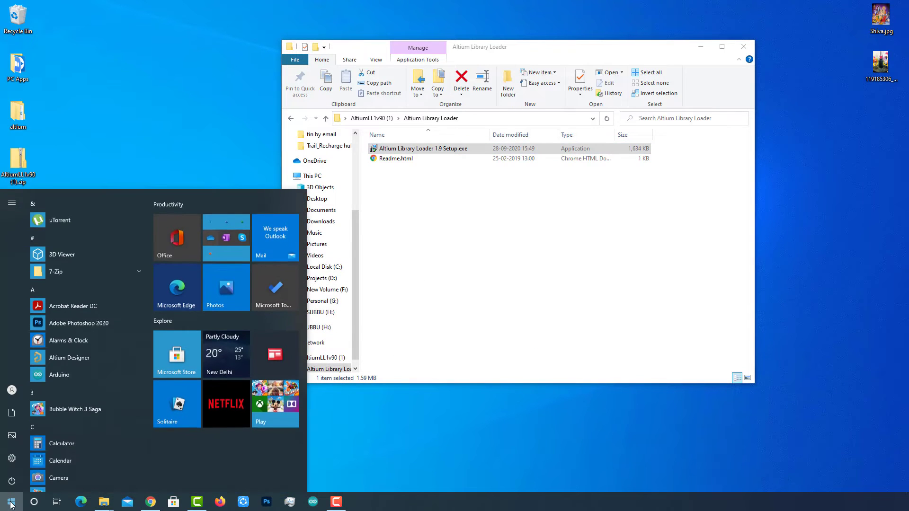
click(72, 356)
click(700, 46)
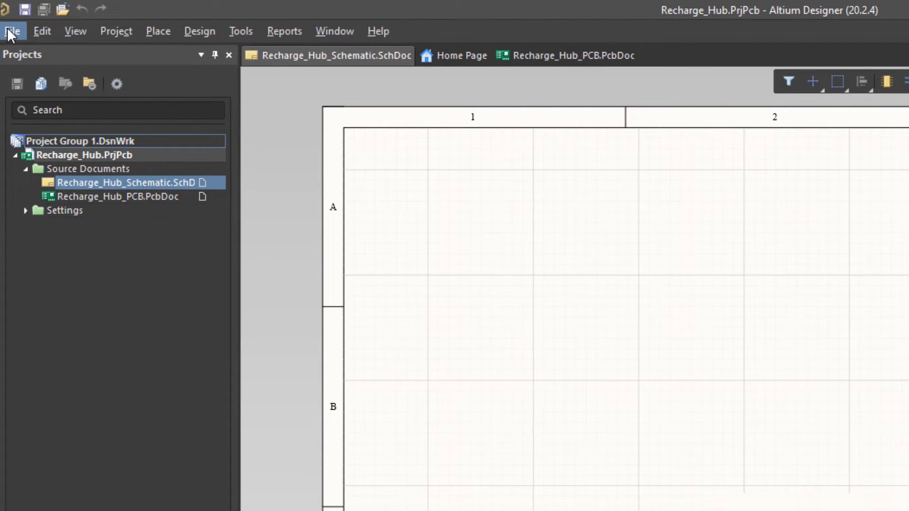
- Start the Symbols | Footprints | 3D Models loader and search it for 1042p
click(10, 33)
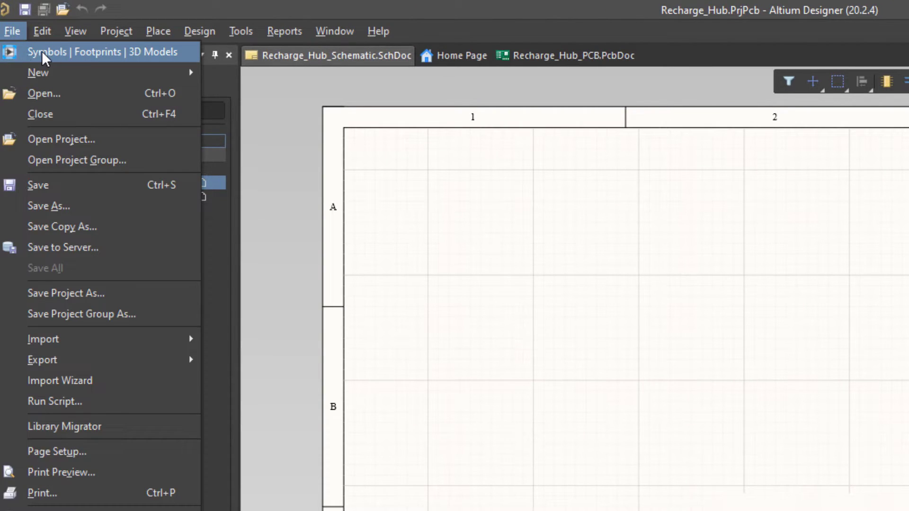
mouse_move(246, 33)
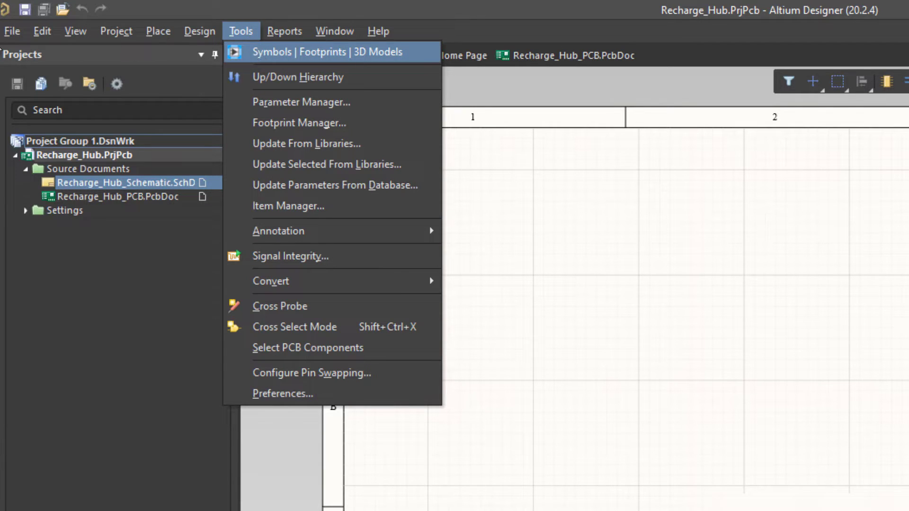
click(18, 33)
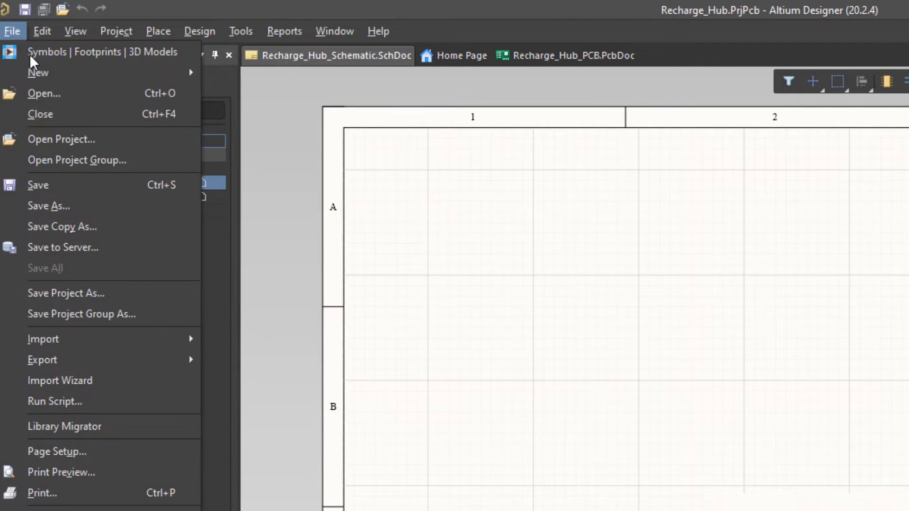
click(44, 43)
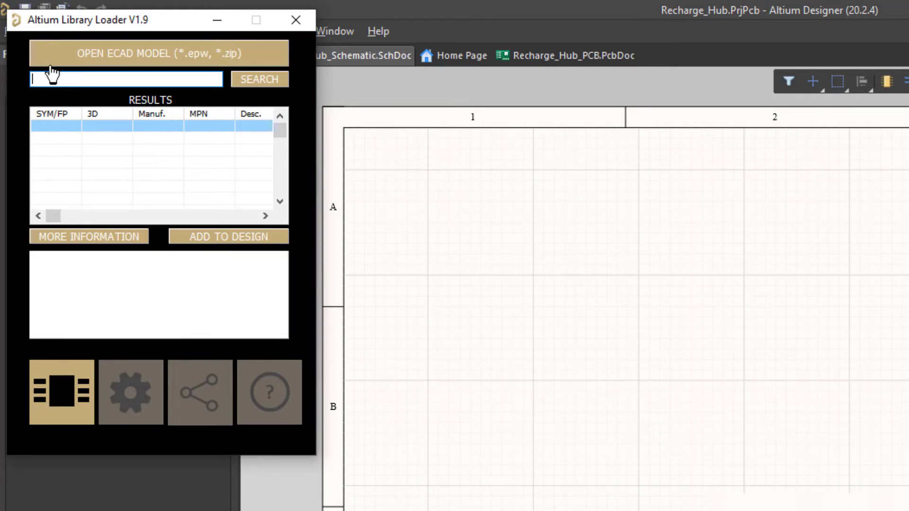
click(50, 76)
text(1042p)
click(262, 81)
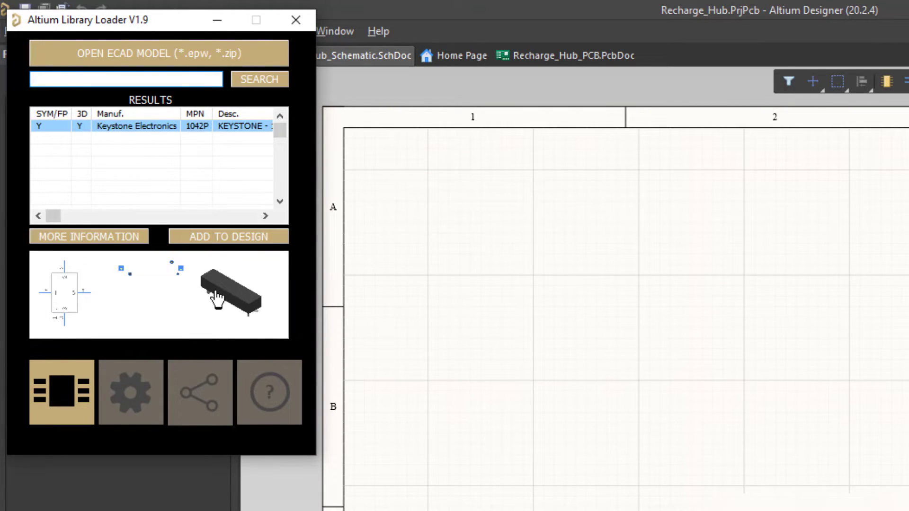
- Add the 1042P to the design and place it as U? at the sheet's upper left
click(227, 239)
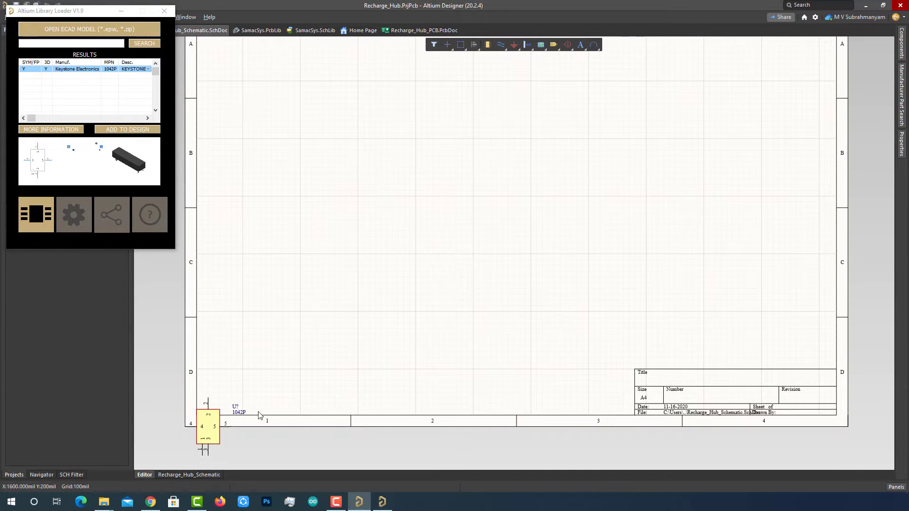
drag(211, 417, 310, 149)
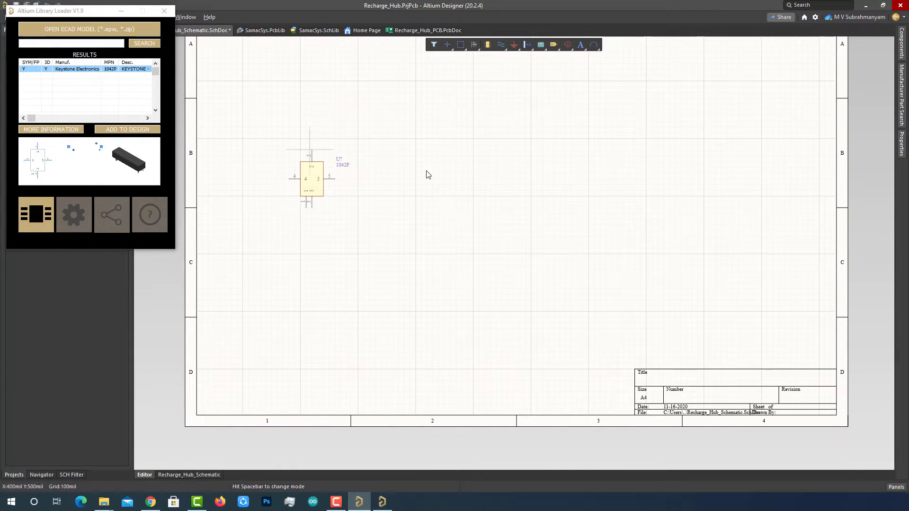
click(122, 11)
right_drag(473, 180, 465, 250)
drag(298, 248, 305, 180)
ctrl+scroll(417, 231, up, 2)
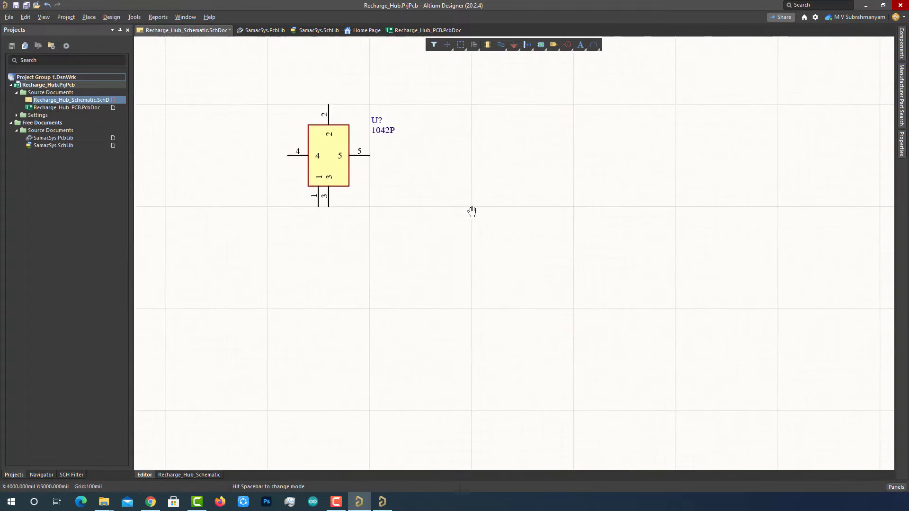
- Search 'tp4056 module' in the Components panel and Manufacturer Part Search
click(902, 43)
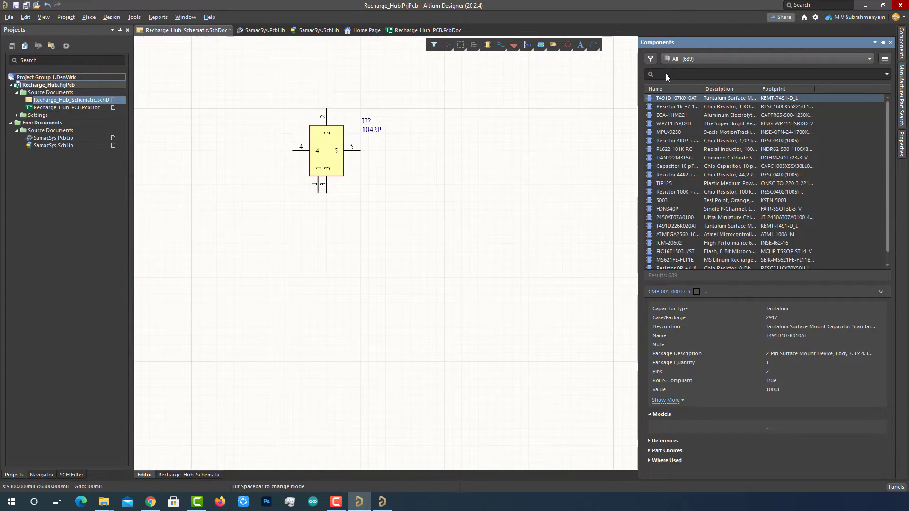
click(667, 74)
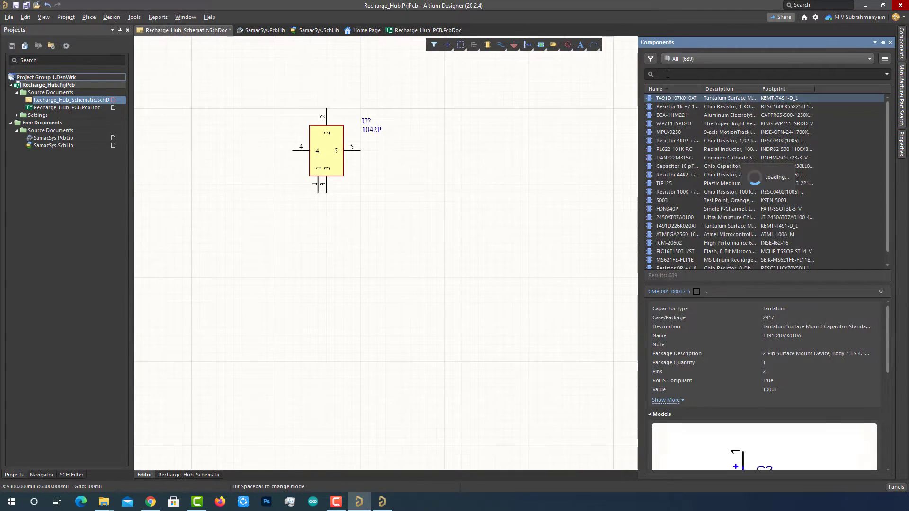
text(tp4056 module)
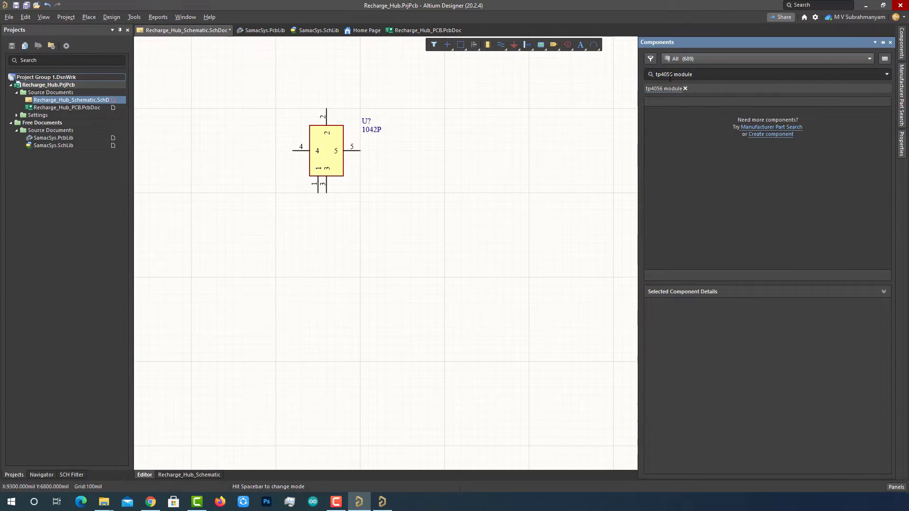
click(903, 82)
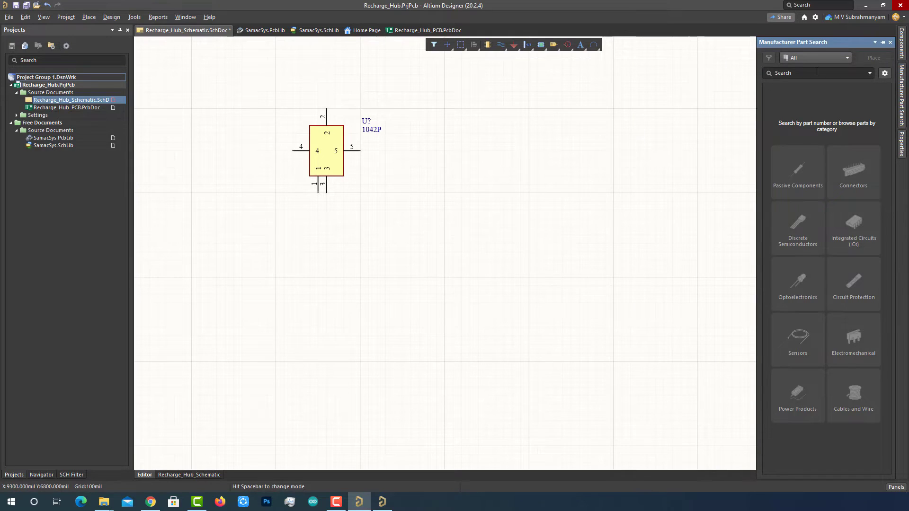
click(817, 72)
text(tp4056 module)
key(Return)
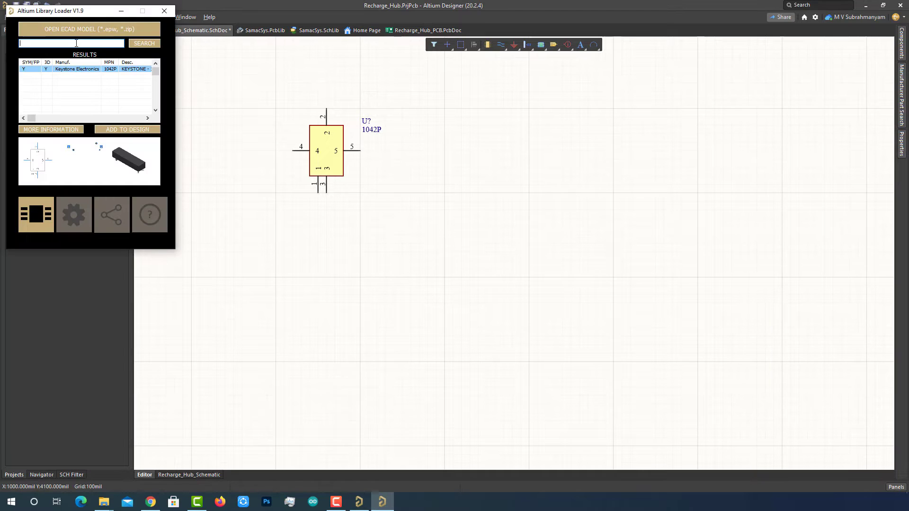
- Search the Library Loader for tp4056 module, then close the loader
text(tp4056 module)
click(141, 44)
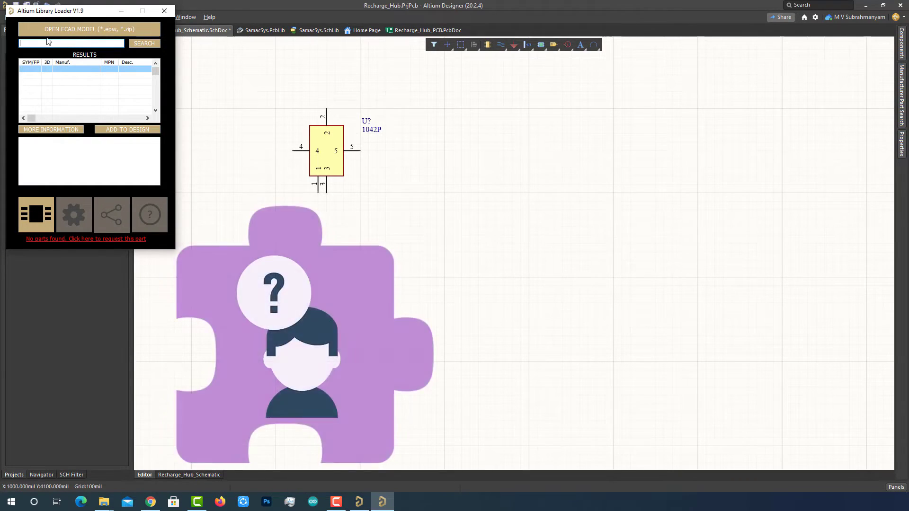
click(165, 11)
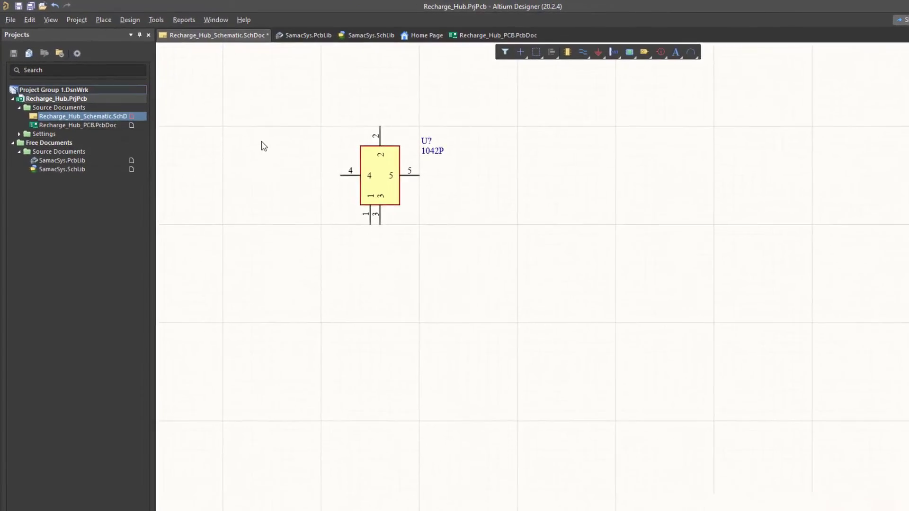
- Add a new PCB library to the Recharge_Hub project
click(104, 29)
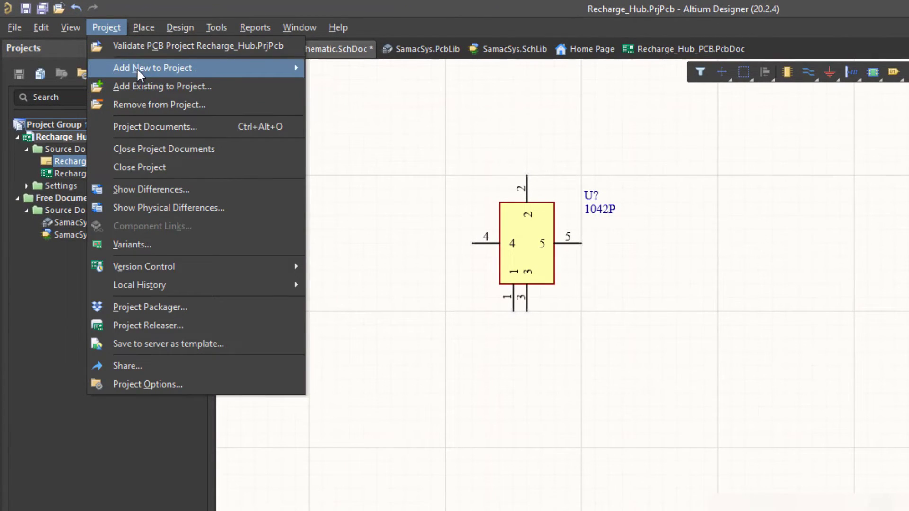
mouse_move(215, 70)
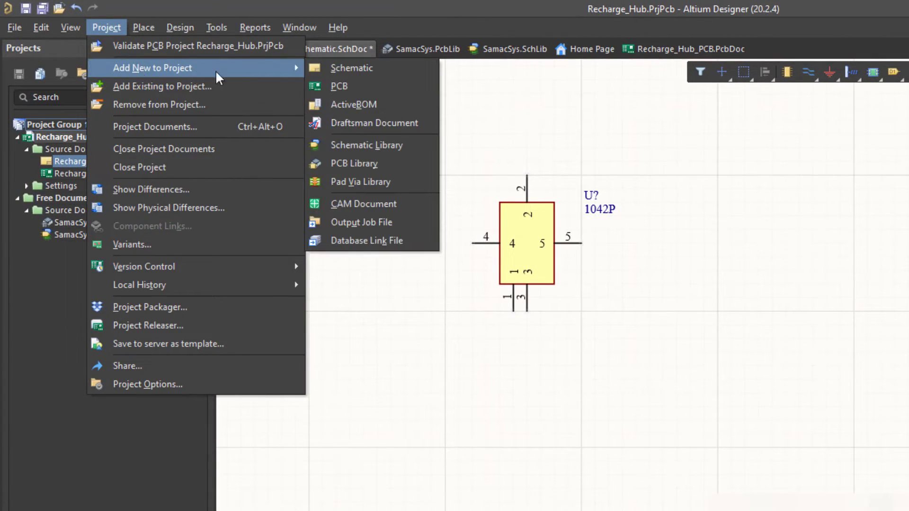
click(354, 163)
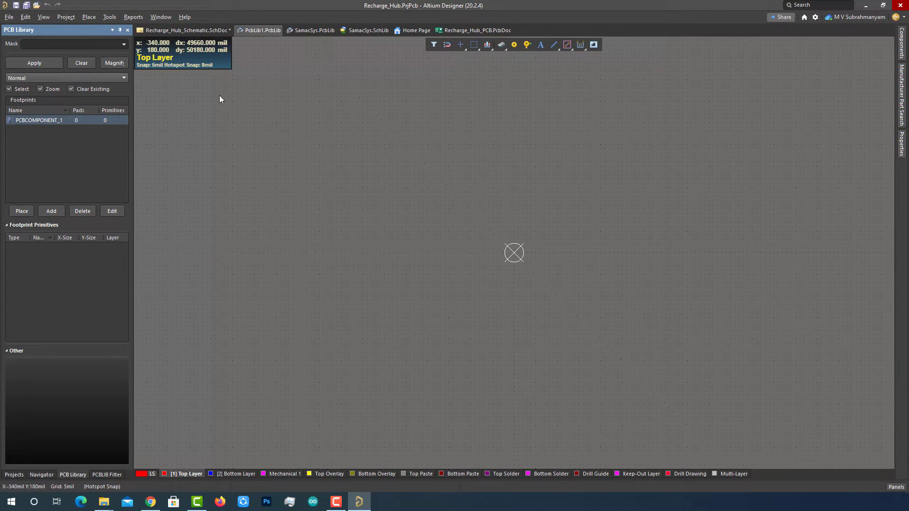
- Rename footprint PCBCOMPONENT_1 to TP4056, then minimize Altium
double_click(38, 120)
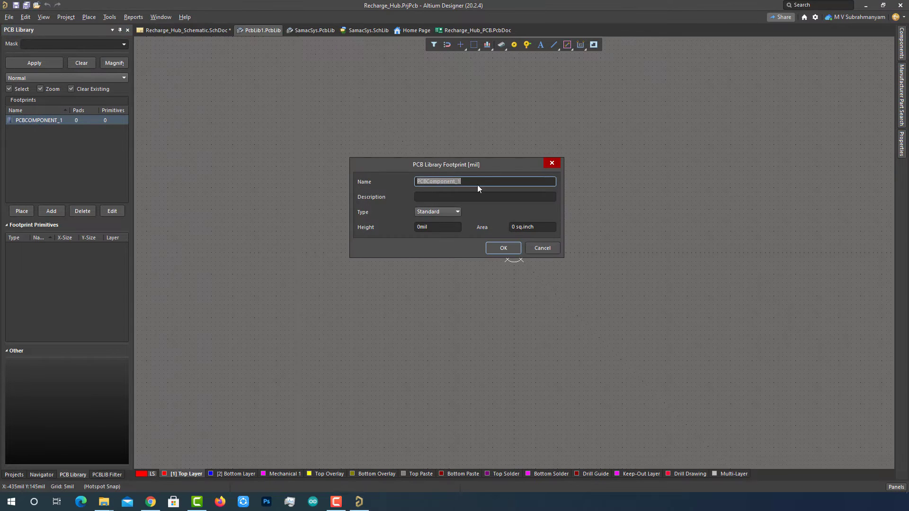
key(BackSpace)
text(TP4056)
click(505, 248)
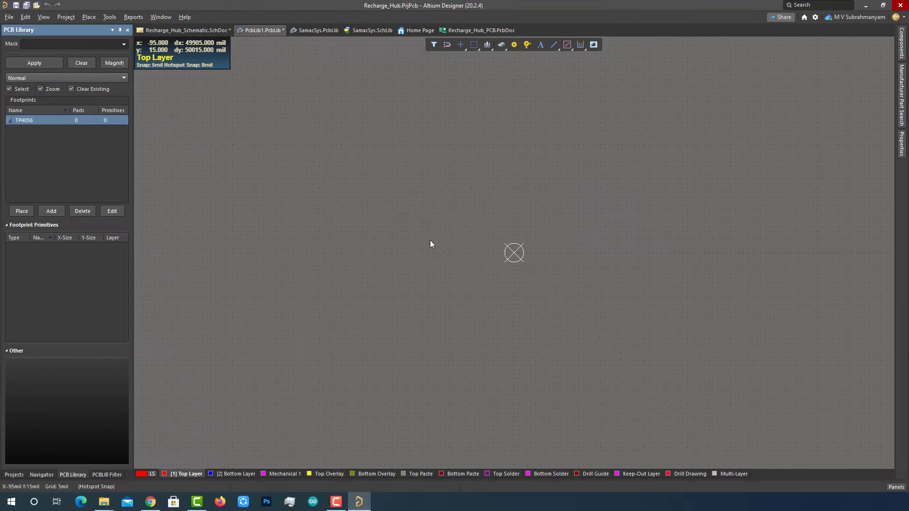
click(360, 503)
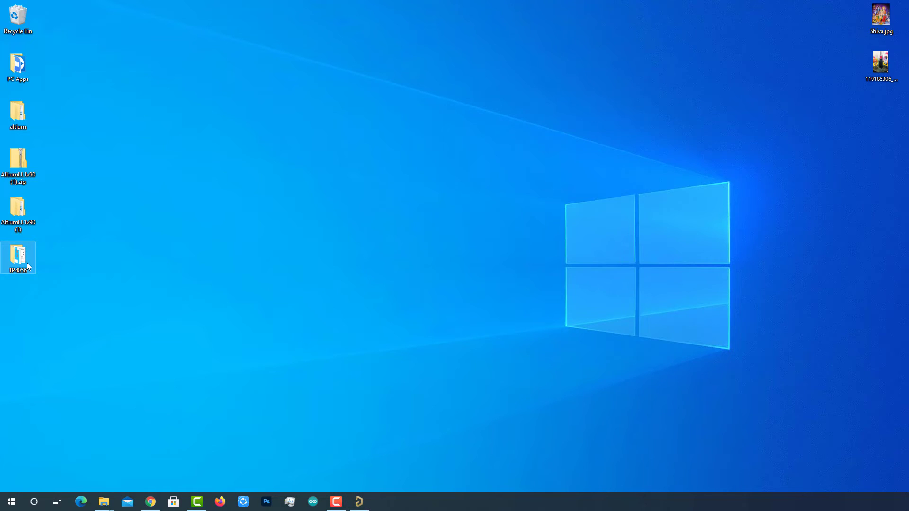
- View TP4056A-2D-model_0.png and the other TP4056 drawing, then return to Altium
double_click(27, 262)
click(404, 178)
click(464, 170)
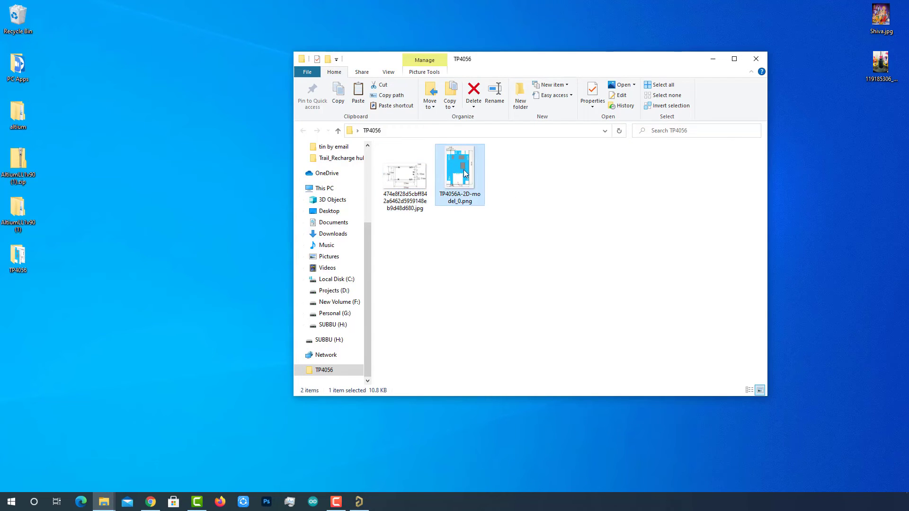
double_click(462, 172)
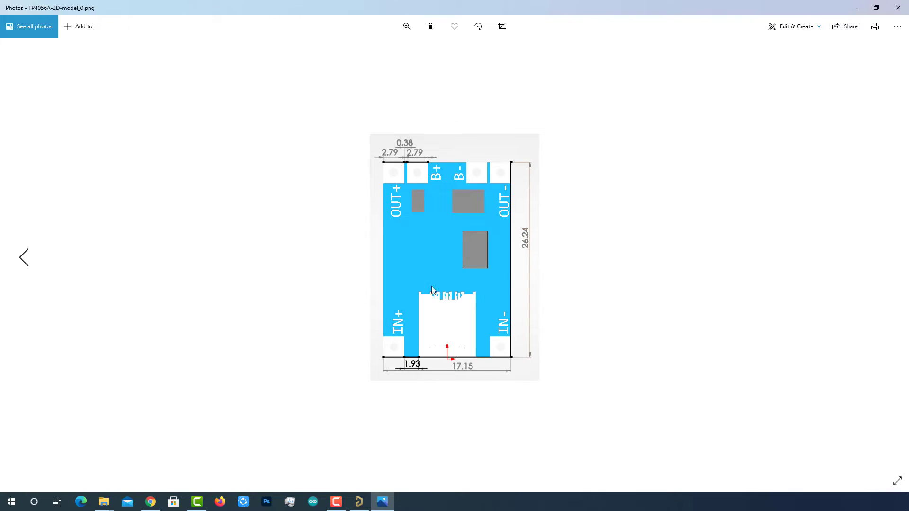
key(Left)
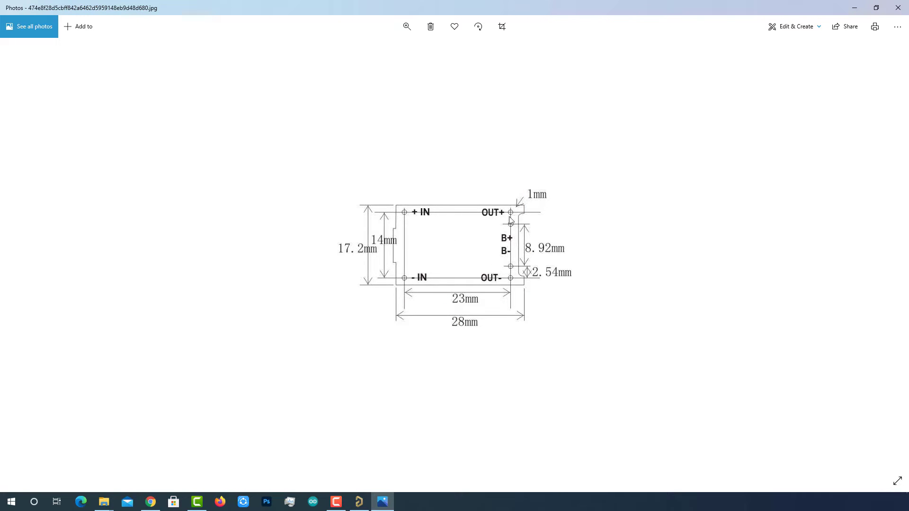
key(alt+Tab)
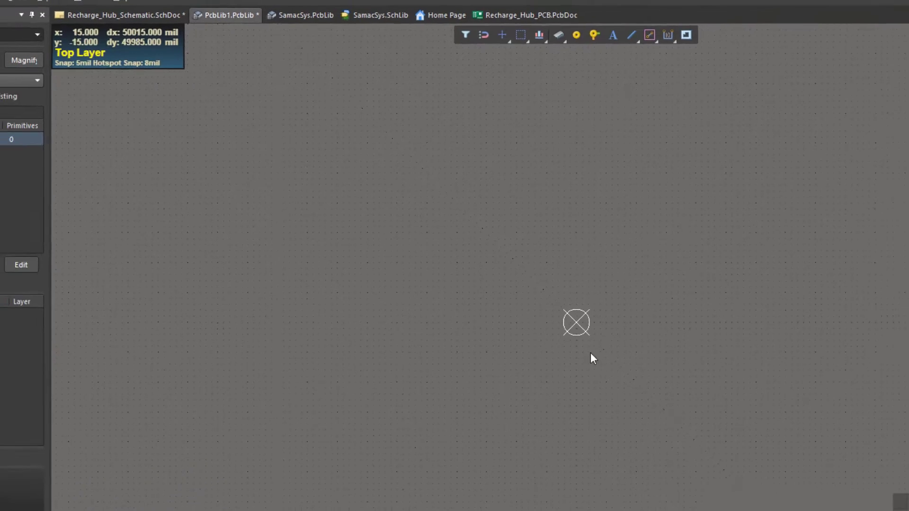
- Place the first pad, IN+, 60mil square, at the TP4056 footprint origin
click(575, 34)
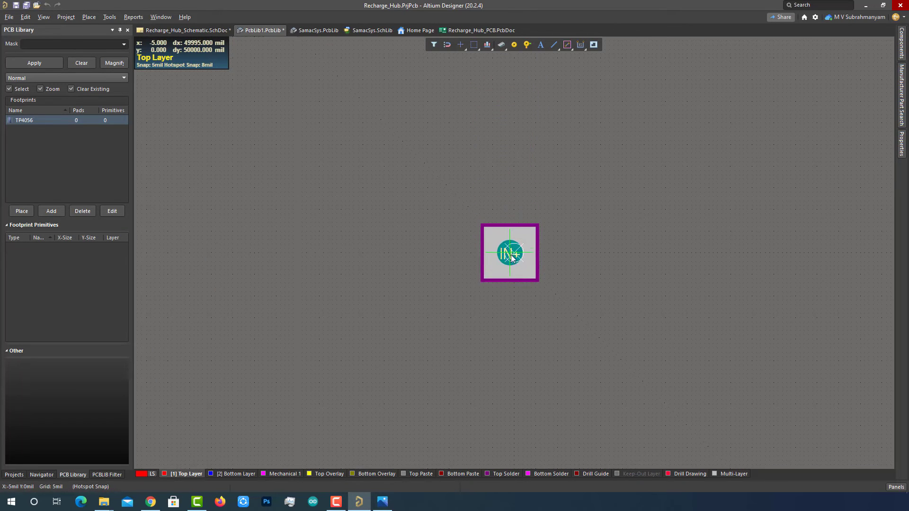
click(513, 255)
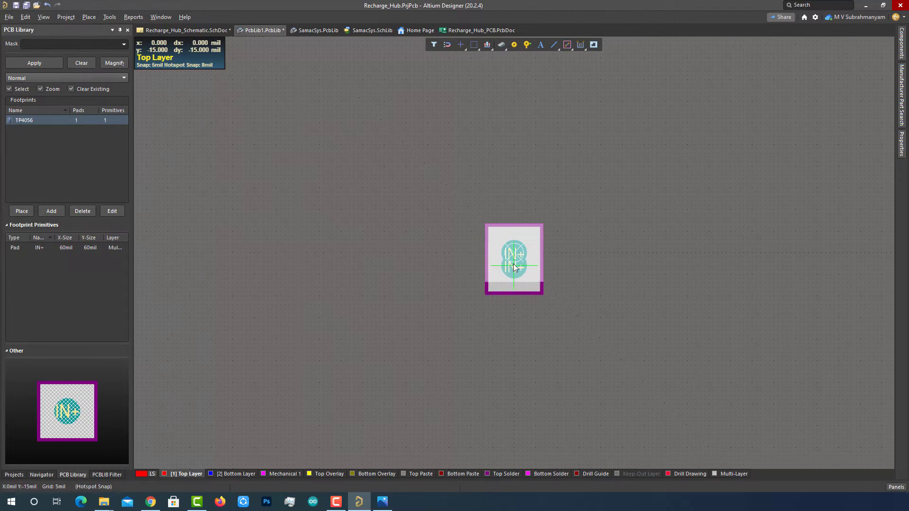
right_click(446, 254)
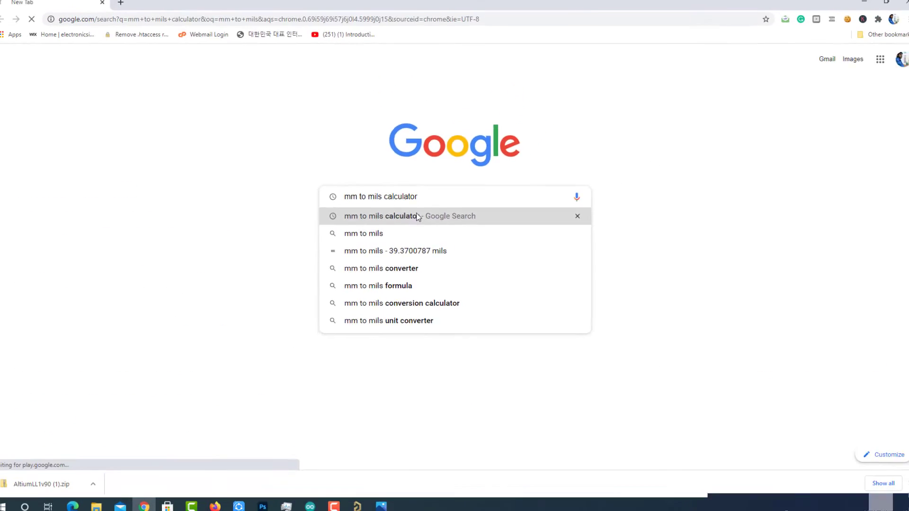
- Convert 14 mm to mils in Google's converter (551.181), then return to Altium Designer
click(416, 215)
click(158, 175)
text(4)
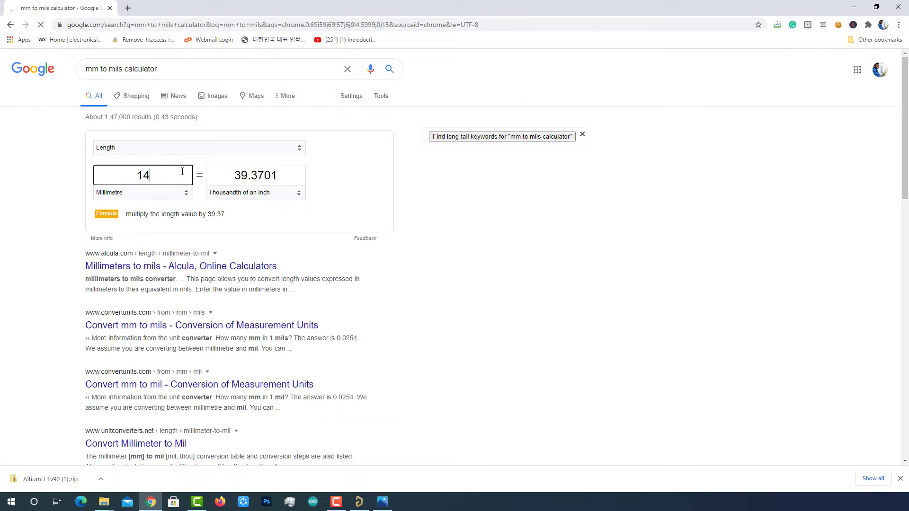
double_click(143, 175)
drag(235, 175, 284, 176)
click(285, 176)
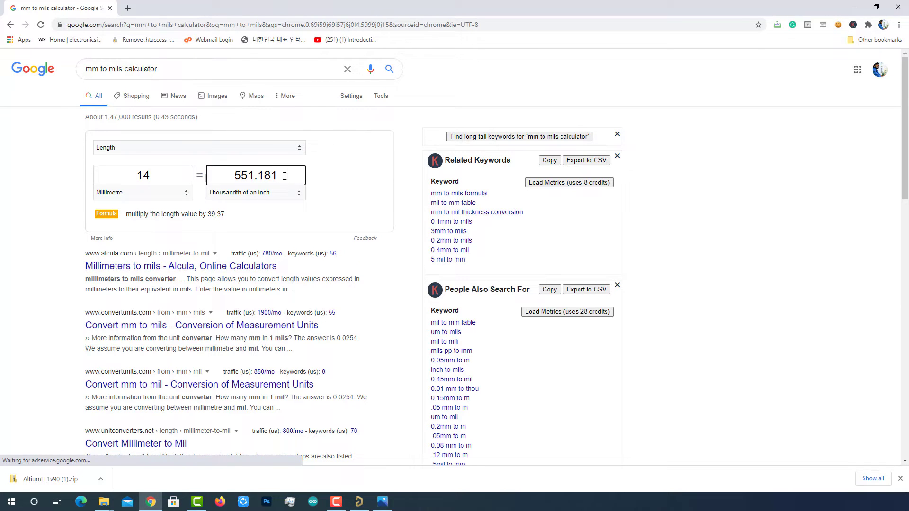
click(360, 502)
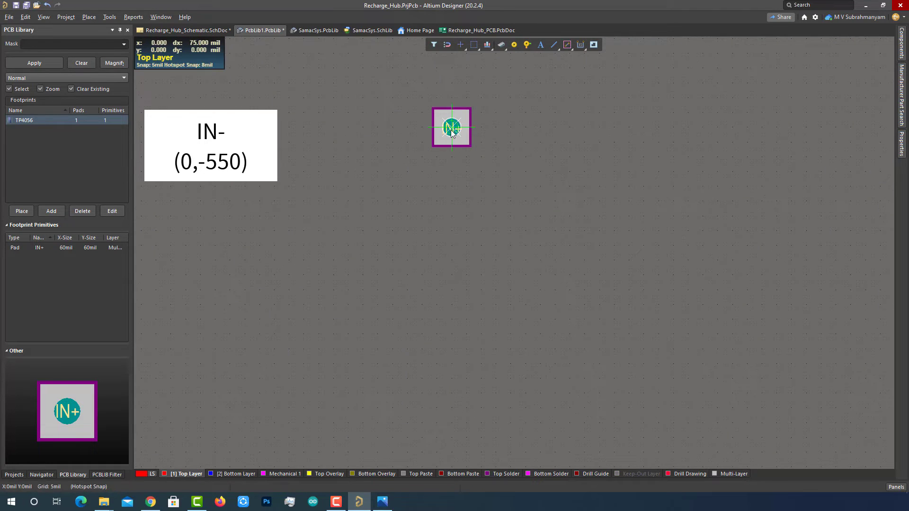
- Place a second pad at (0,-550) below IN+ and rename it IN-
scroll(449, 265, down, 1)
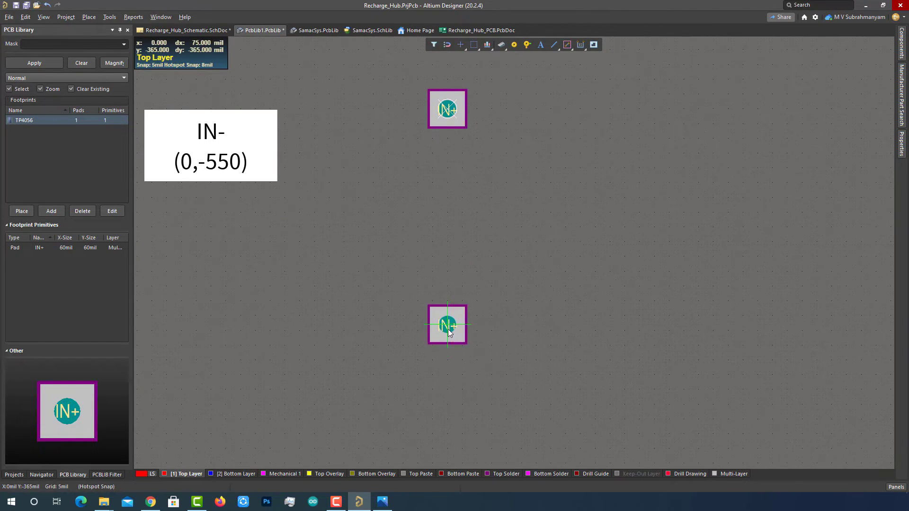
scroll(456, 393, down, 1)
ctrl+scroll(457, 408, down, 1)
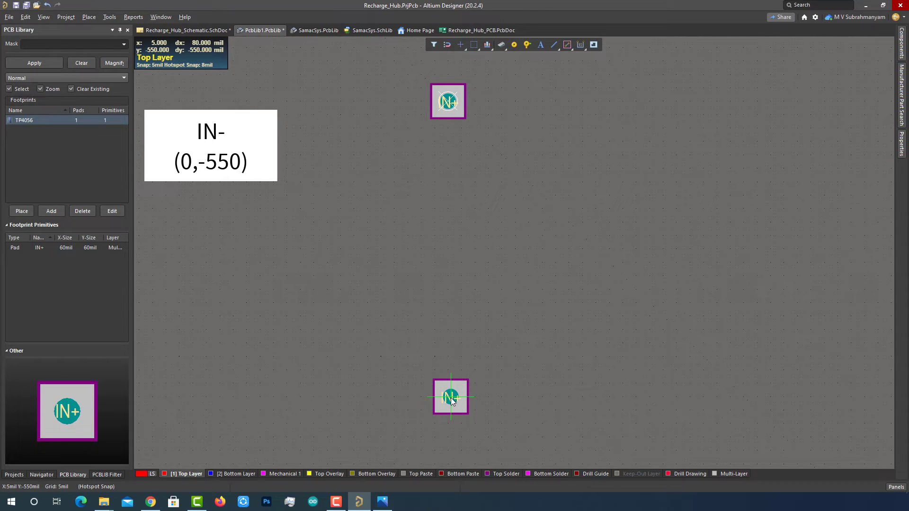
click(449, 400)
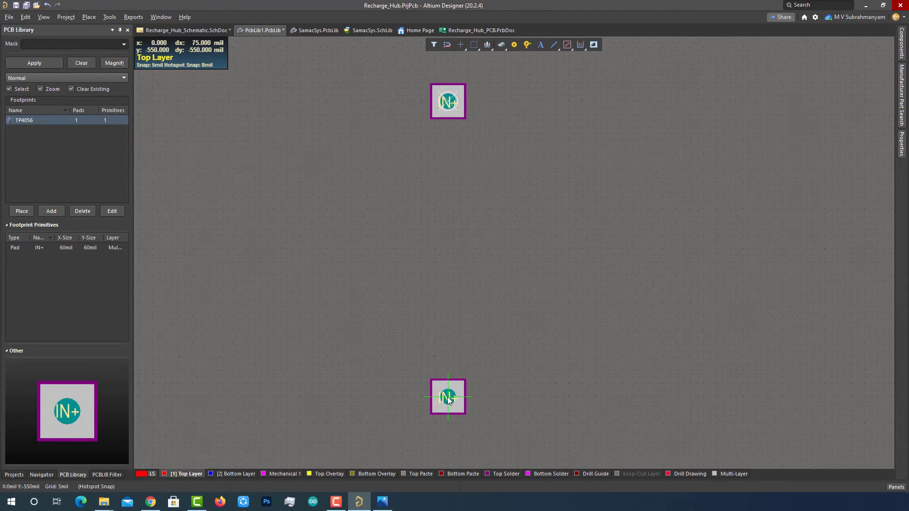
double_click(449, 400)
click(848, 107)
key(BackSpace)
text(-)
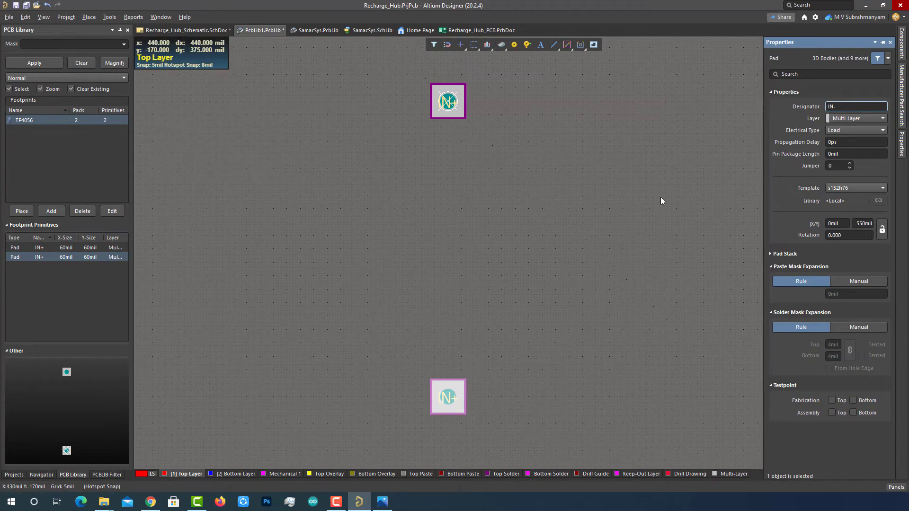
click(661, 200)
right_drag(691, 289, 504, 293)
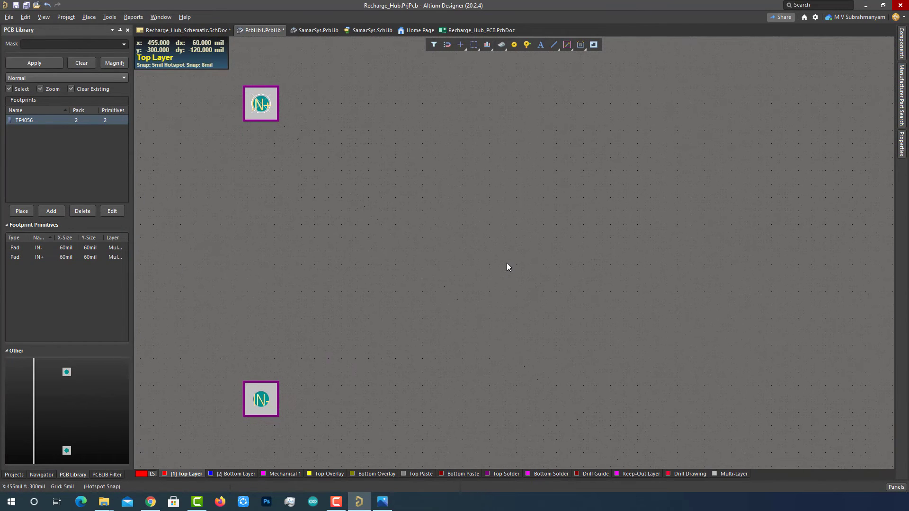
- Add an OUT+ pad at top right (905,0) and another pad at bottom right (905,-550)
click(378, 507)
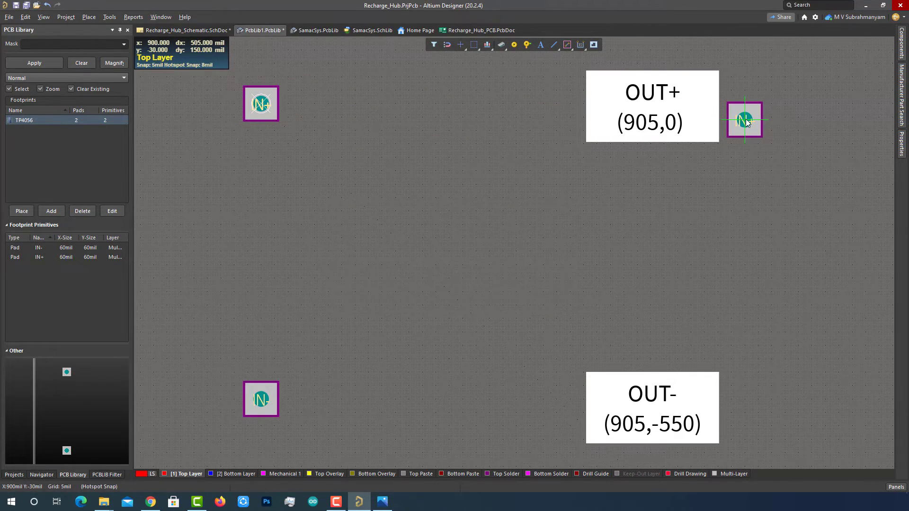
click(747, 104)
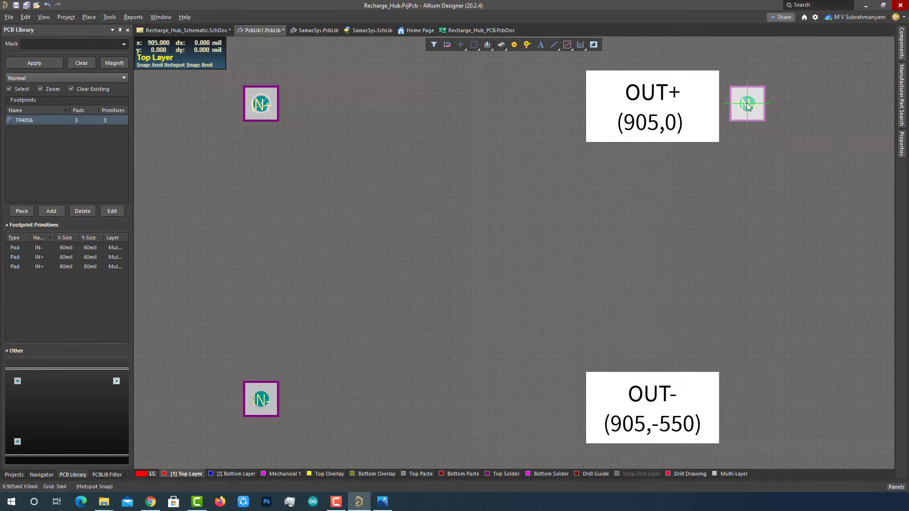
double_click(748, 105)
click(845, 106)
text(OUT+)
key(Return)
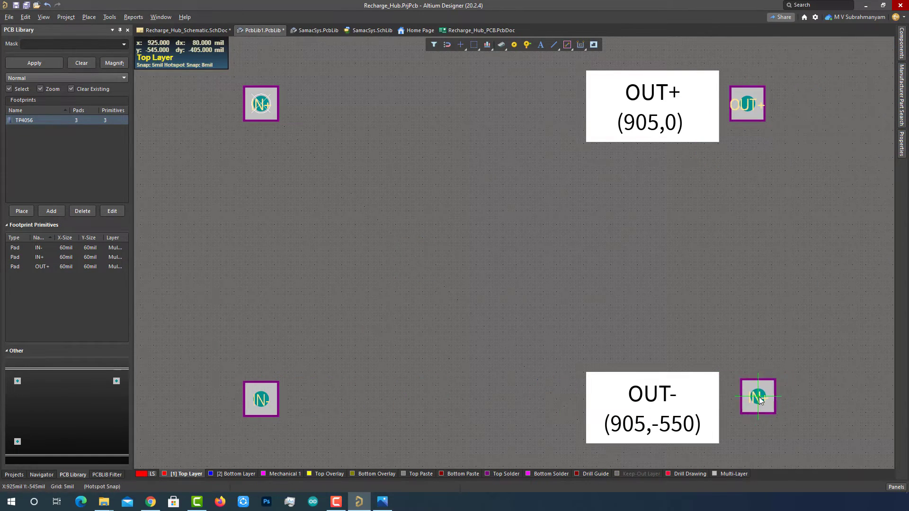
click(747, 400)
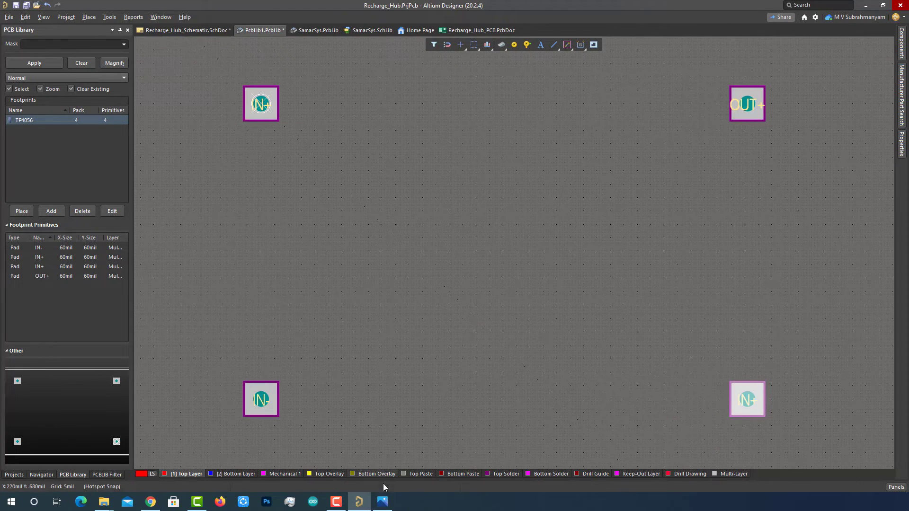
click(382, 502)
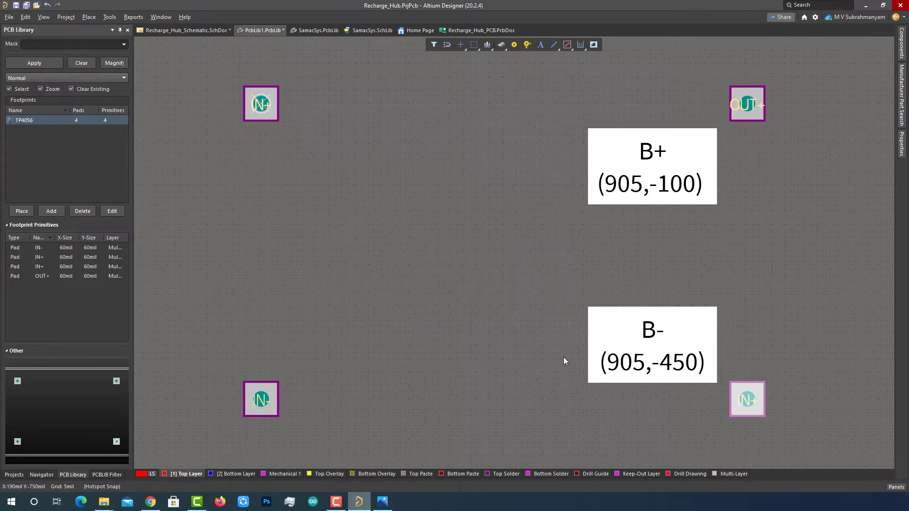
- Place two more pads on the right side at the B- (905,-450) and B+ (905,-100) positions
click(515, 45)
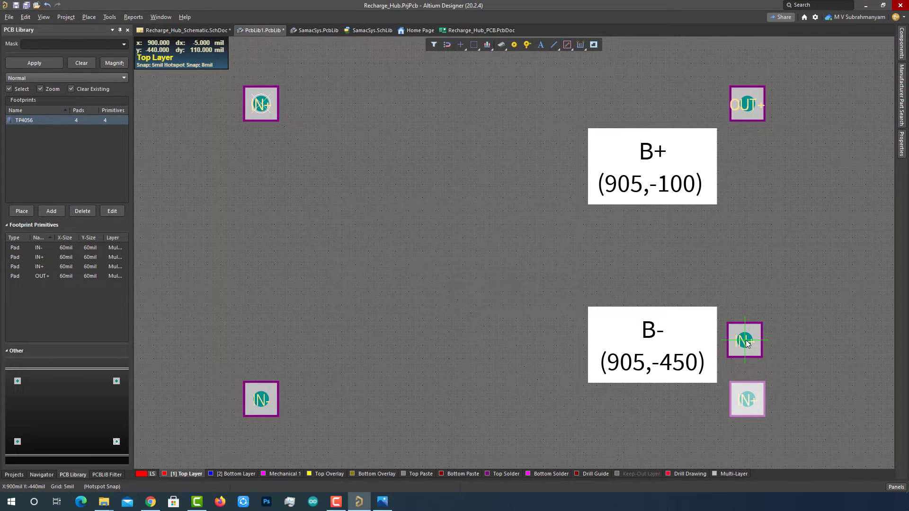
right_click(748, 348)
click(748, 348)
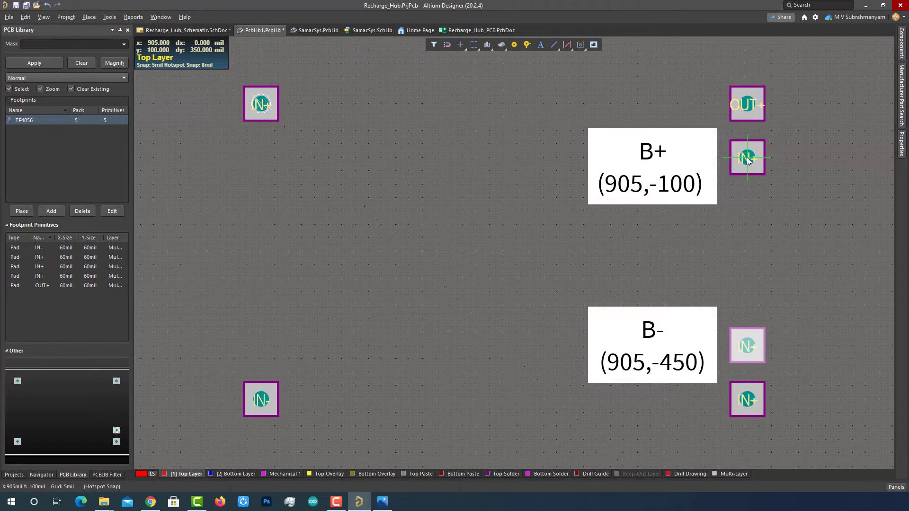
click(746, 158)
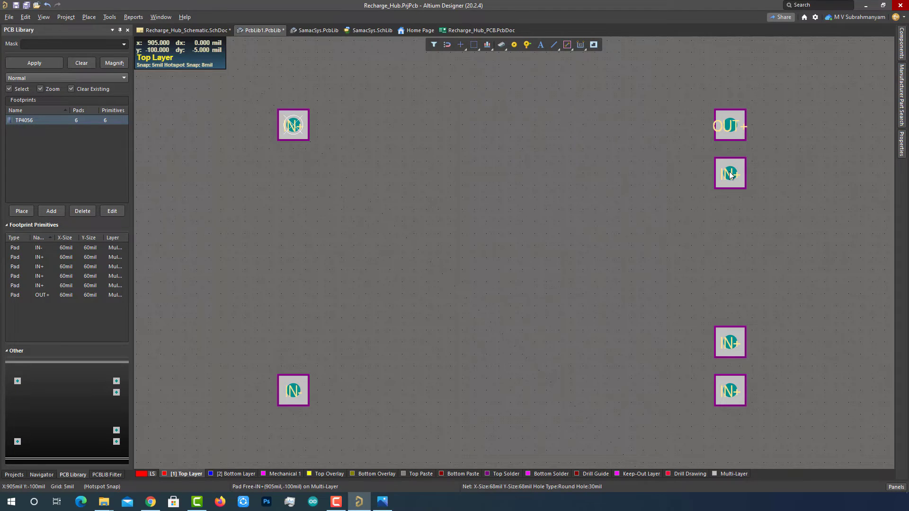
- Set the right-side pad designators to B+, B- and OUT- for the bottom-right pad
double_click(730, 174)
text(B+)
key(Return)
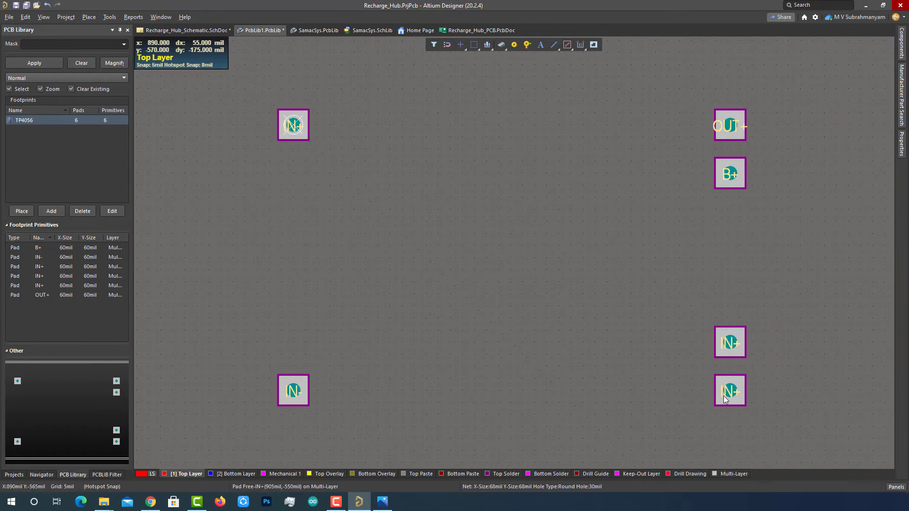
double_click(724, 399)
click(851, 106)
key(Return)
double_click(729, 343)
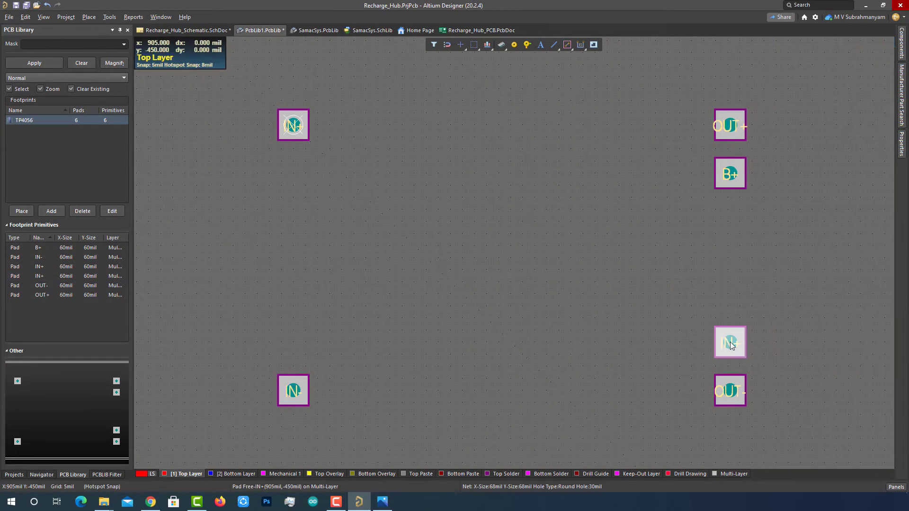
click(851, 106)
key(Return)
click(697, 178)
click(556, 46)
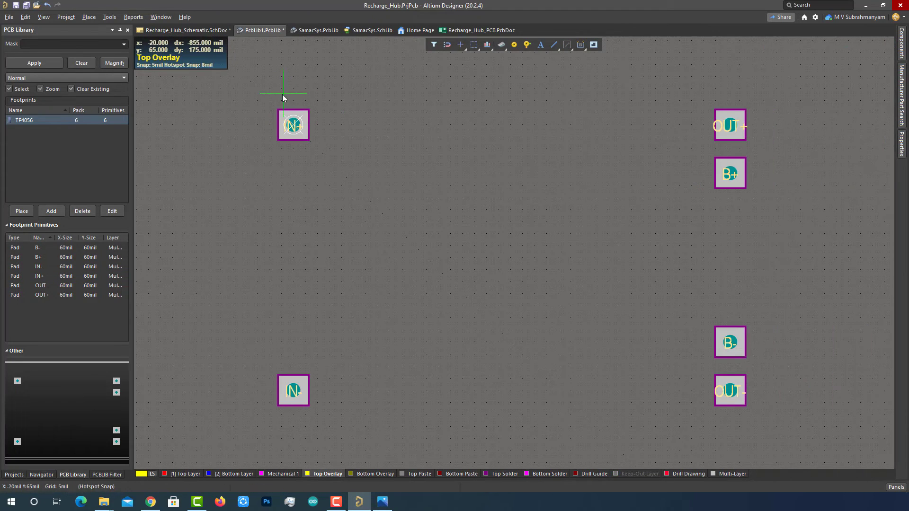
- Draw a rectangular top-overlay outline around all six pads
click(262, 93)
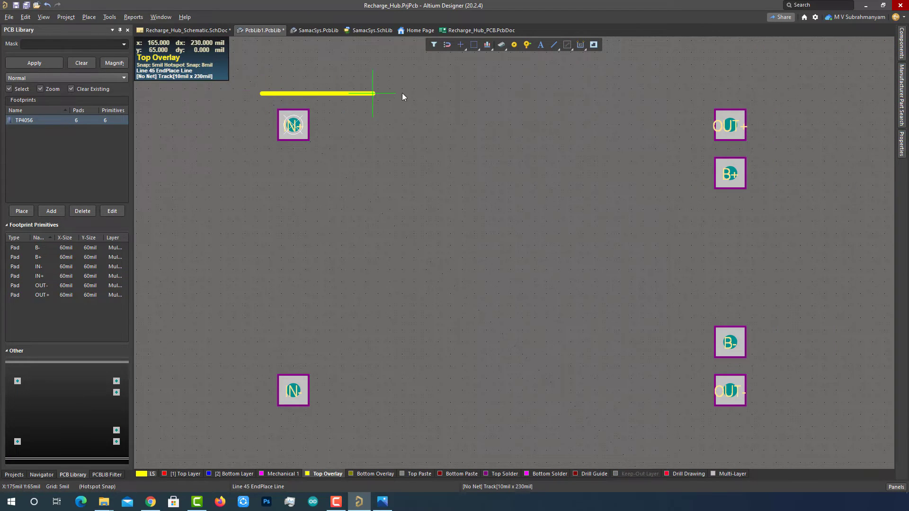
click(761, 92)
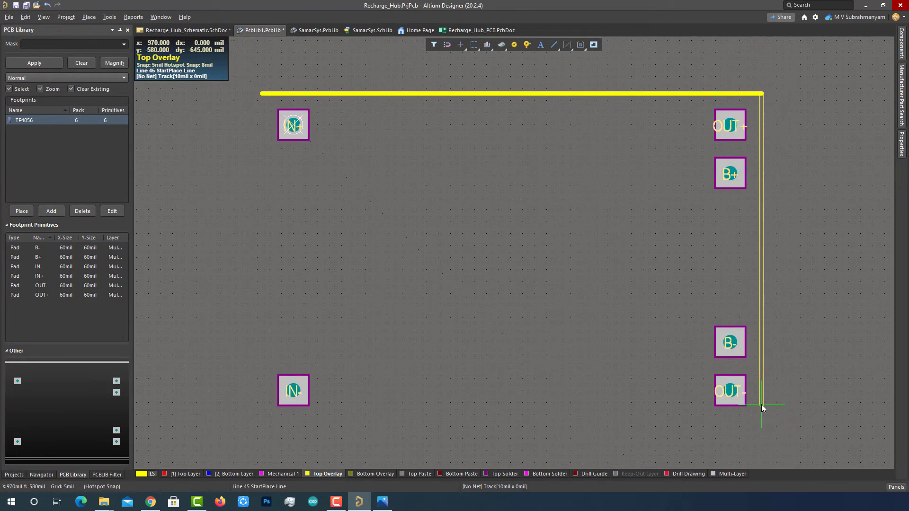
click(762, 423)
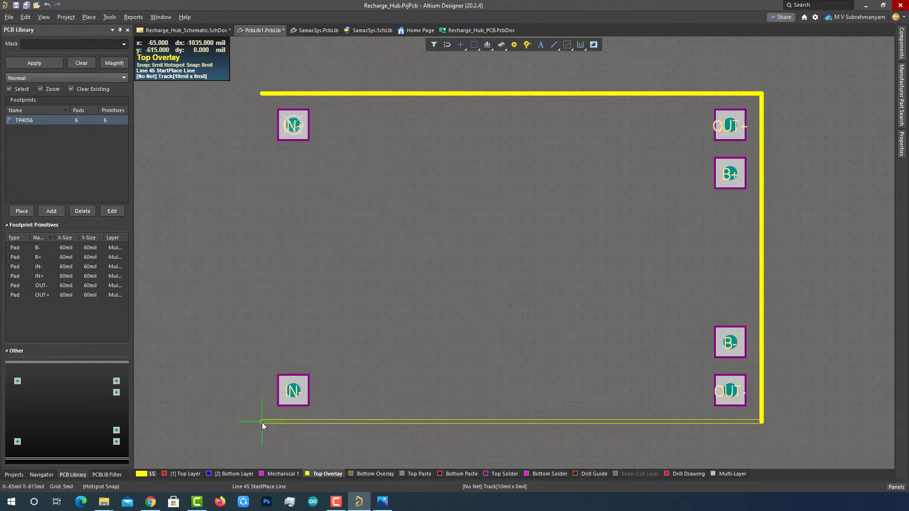
click(262, 422)
click(260, 94)
key(Escape)
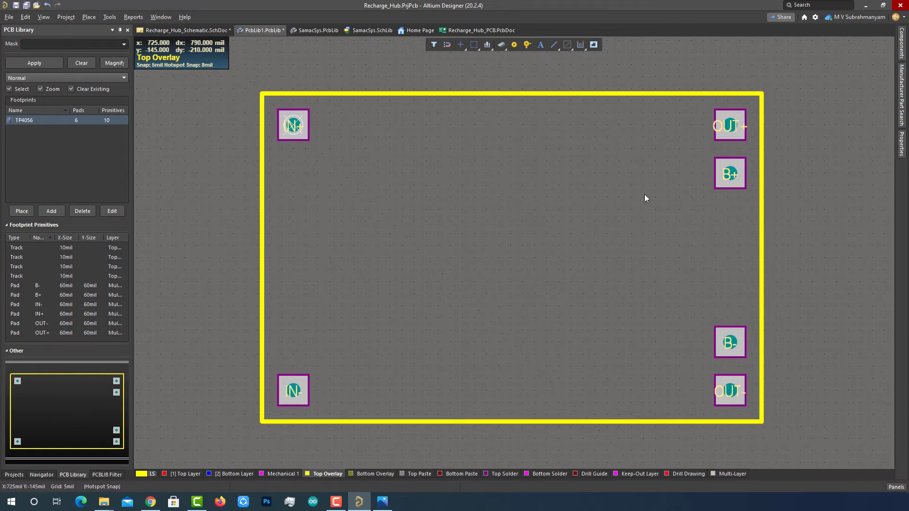
- Add an 'IN+' text label, 30mil high in stroke font, beside the IN+ pad
click(540, 45)
click(332, 154)
key(Escape)
double_click(399, 152)
text(in+)
click(858, 229)
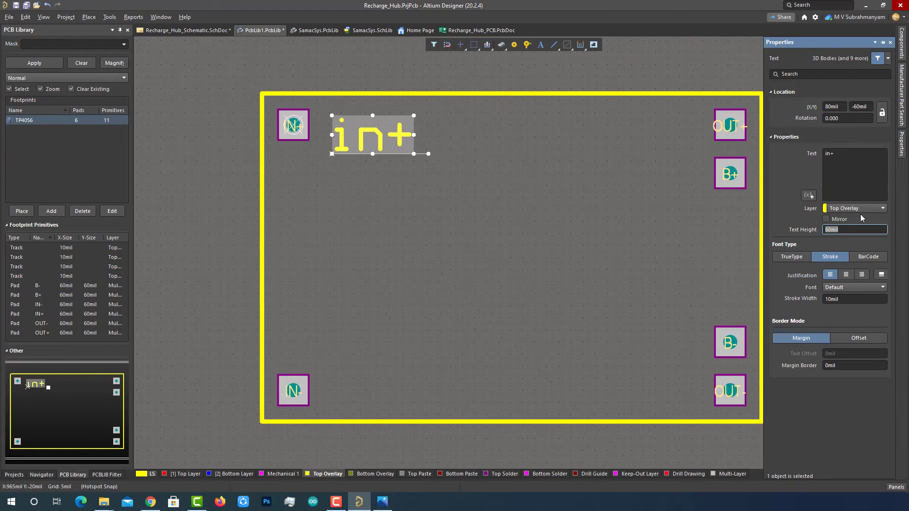
text(30)
key(Return)
click(855, 288)
click(854, 313)
click(838, 154)
text(IN+)
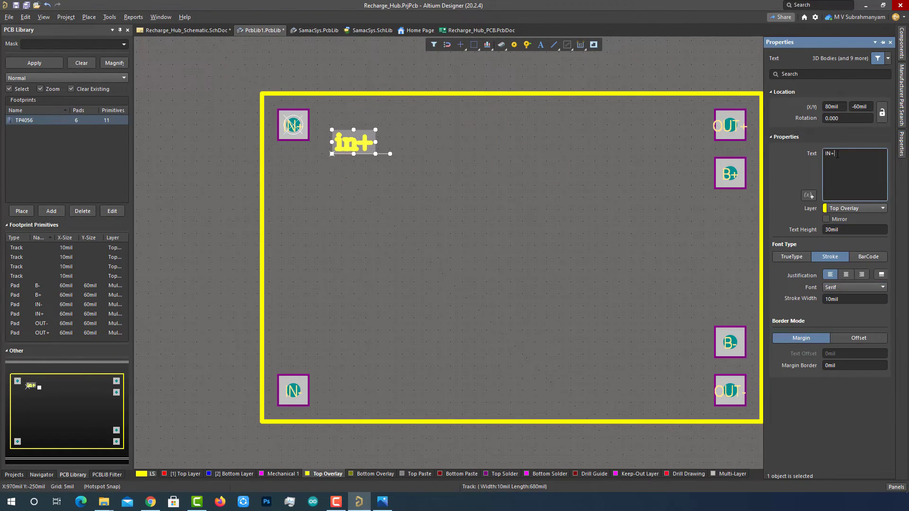
click(354, 142)
drag(354, 142, 337, 125)
click(365, 161)
double_click(339, 126)
click(793, 257)
click(829, 258)
click(855, 288)
click(854, 305)
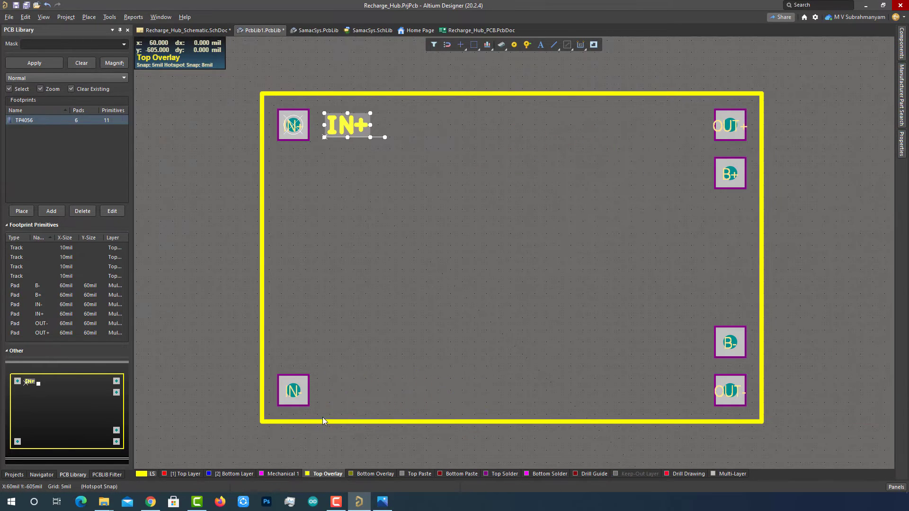
- Drop five more text strings near the IN-, OUT+, B+, B- and OUT- pads
click(322, 418)
click(535, 151)
click(540, 199)
click(542, 363)
click(542, 413)
key(Escape)
- Set the bottom-left string to 'IN-' at 30mil height and move it beside the IN- pad
double_click(346, 129)
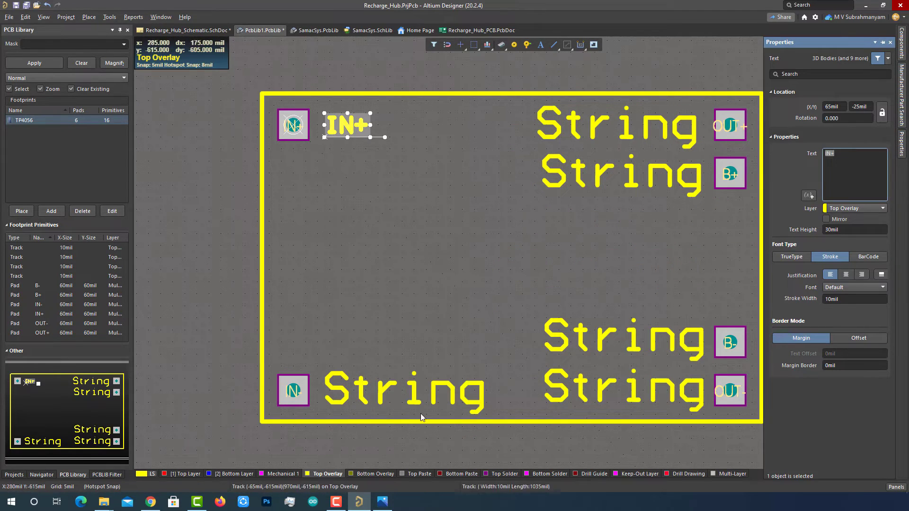
double_click(416, 400)
text(IN-)
click(827, 229)
text(30)
key(Return)
text(30)
key(Return)
drag(349, 403, 316, 403)
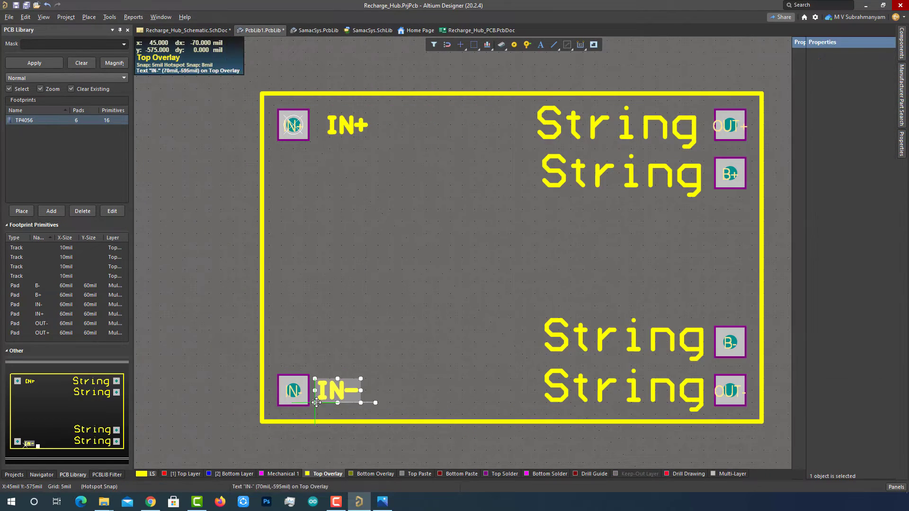
- Set the top-right string to 'OUT+' at 30mil height beside the OUT+ pad
double_click(615, 127)
click(828, 229)
text(30)
key(Return)
double_click(832, 152)
text(OUT+)
key(Return)
drag(536, 150, 636, 136)
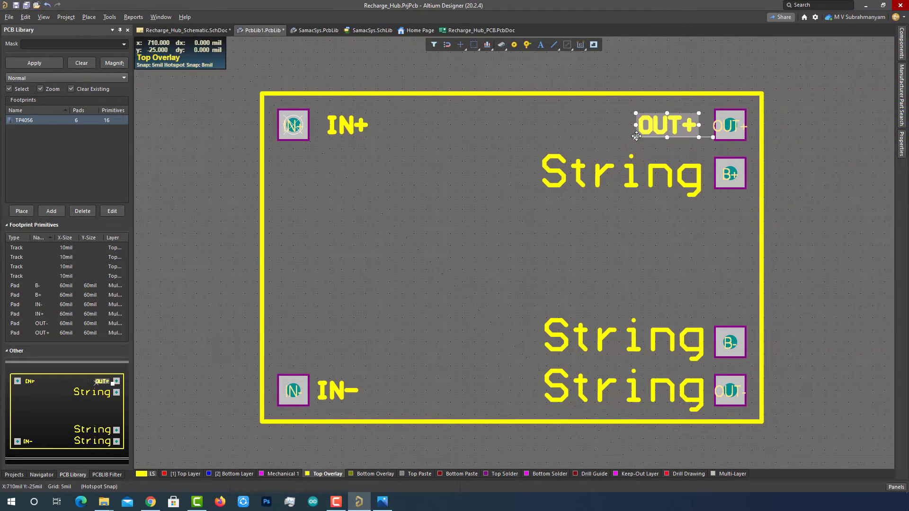
- Make the next string 'B+' at 30mil height and position it beside the B+ pad
double_click(621, 173)
click(828, 230)
text(30)
double_click(832, 153)
text(B+)
drag(584, 183, 671, 180)
- Make the following string 'B-' at 30mil height and position it beside the B- pad
double_click(624, 340)
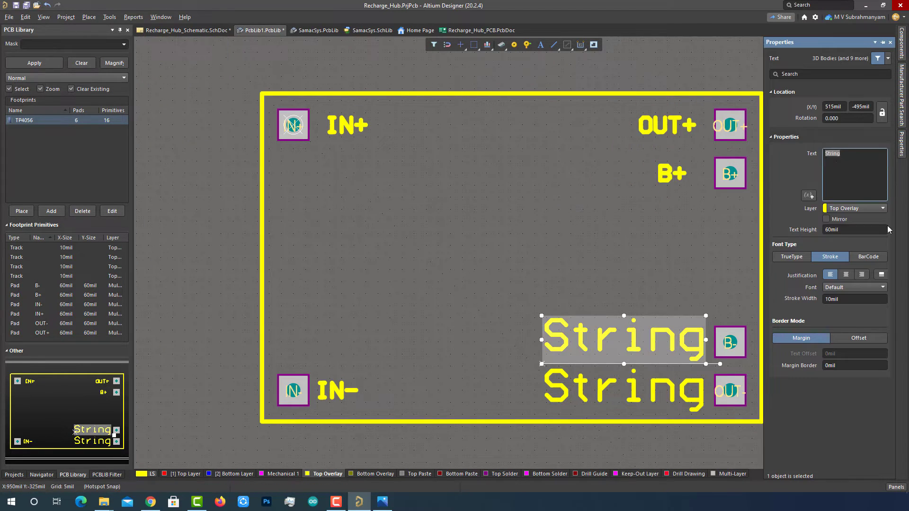
click(828, 230)
text(30)
double_click(831, 153)
text(B-)
drag(556, 349, 684, 341)
- Set the bottom-right string to 'OUT-' at 30mil height beside the OUT- pad, then save
double_click(615, 390)
click(828, 229)
text(30)
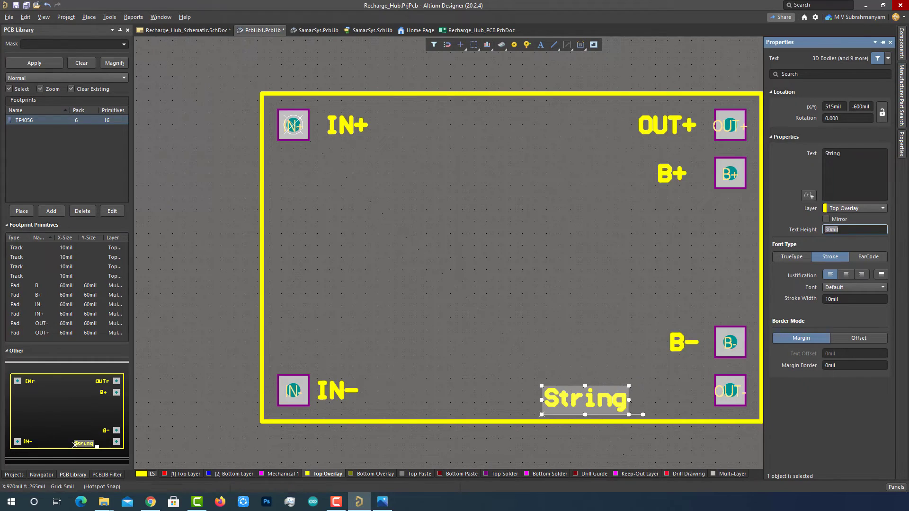
double_click(832, 153)
text(OUT-)
key(Return)
drag(585, 398, 677, 391)
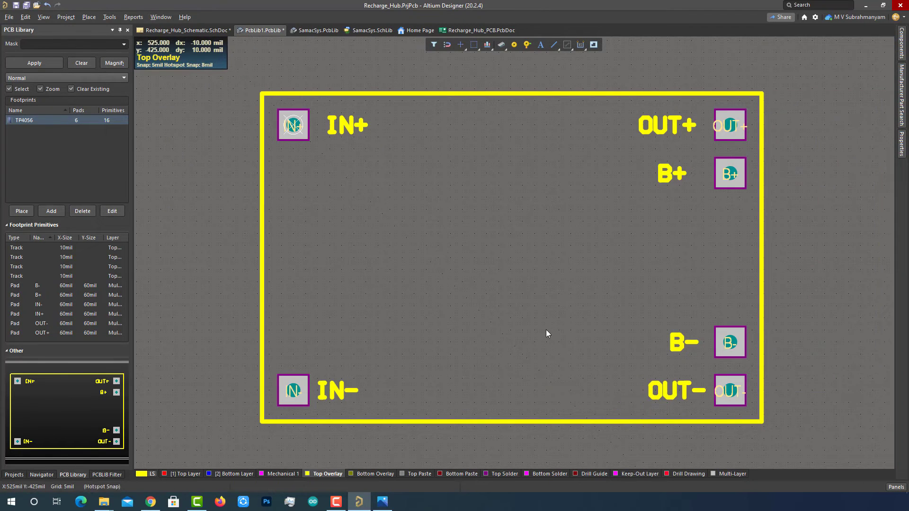
key(ctrl+s)
- Save the library as TP4056_Module_PCB.PcbLib and go back to the charger schematic
key(BackSpace)
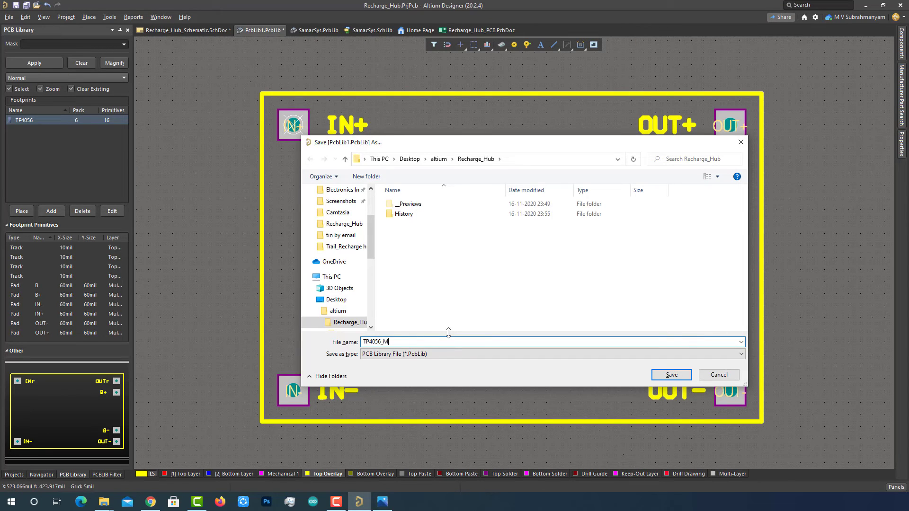
click(672, 374)
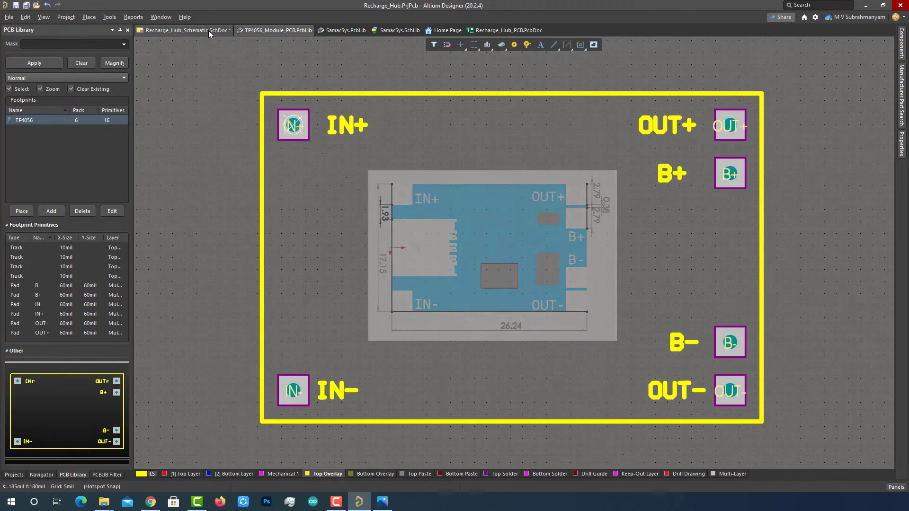
click(208, 30)
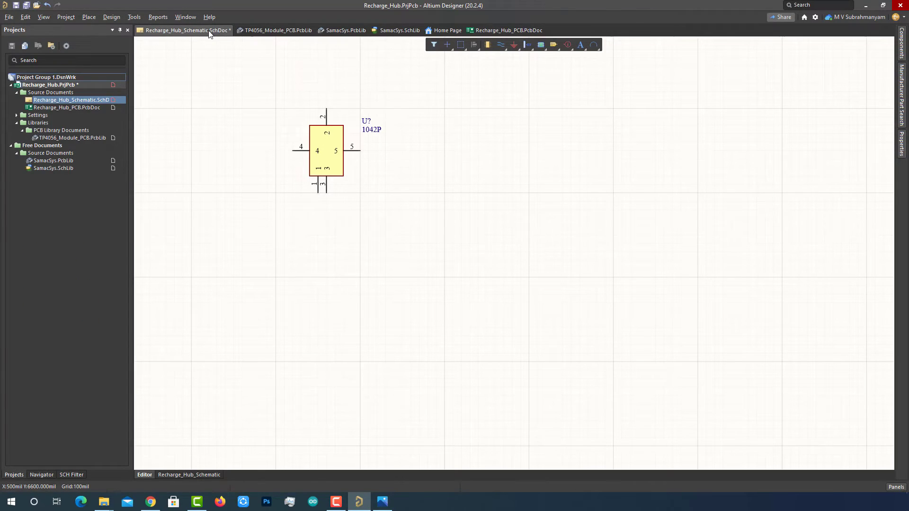
- Save the charger schematic and the Recharge_Hub.PrjPcb project
click(73, 86)
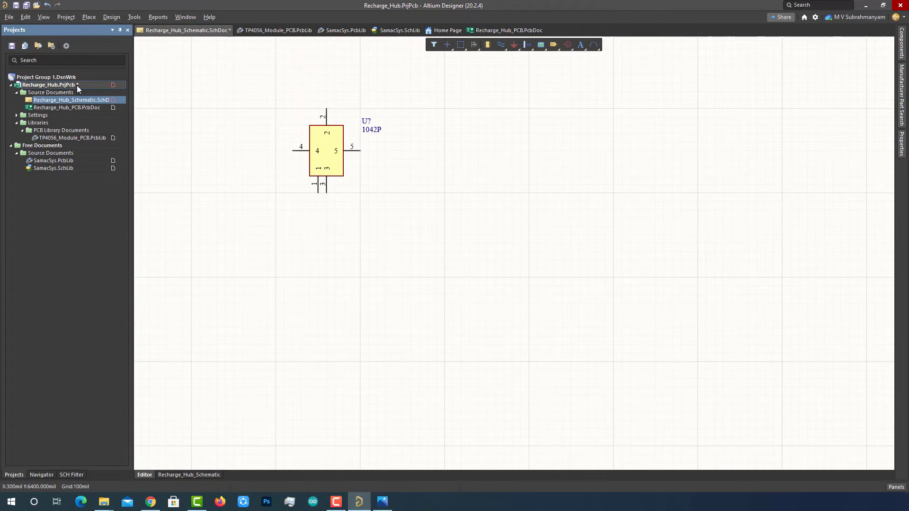
key(ctrl+s)
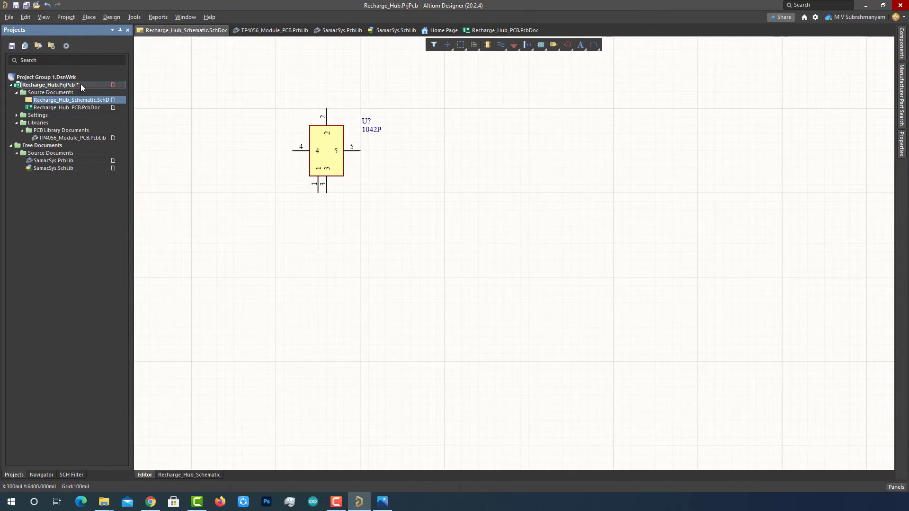
right_click(81, 84)
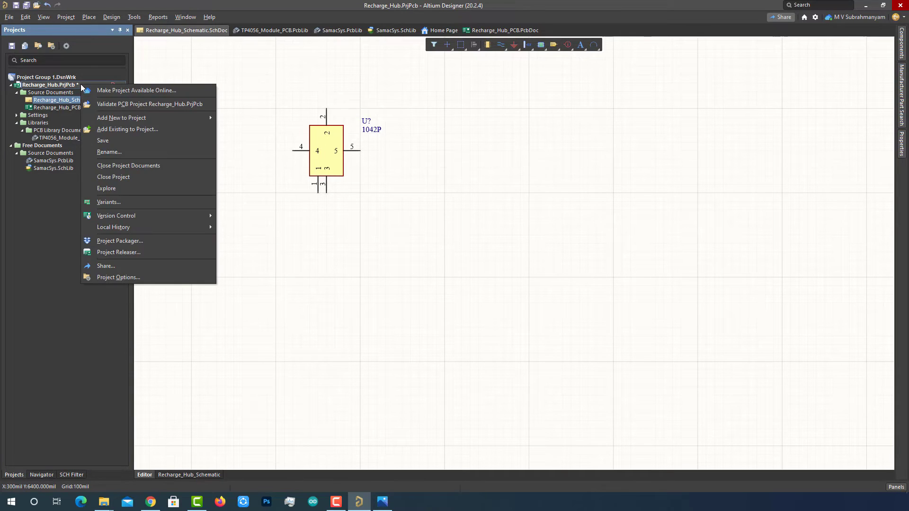
click(118, 143)
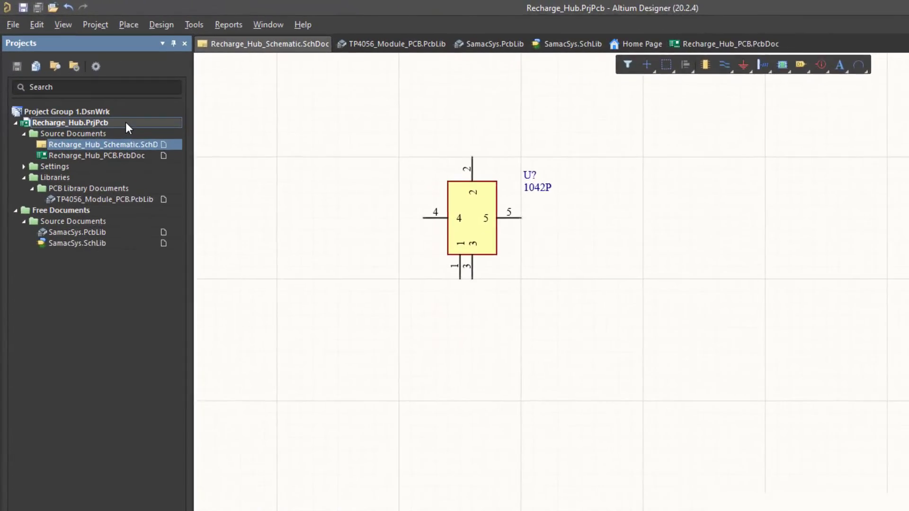
- Add a new schematic library, Schlib1.SchLib, to the Recharge_Hub project
right_click(144, 144)
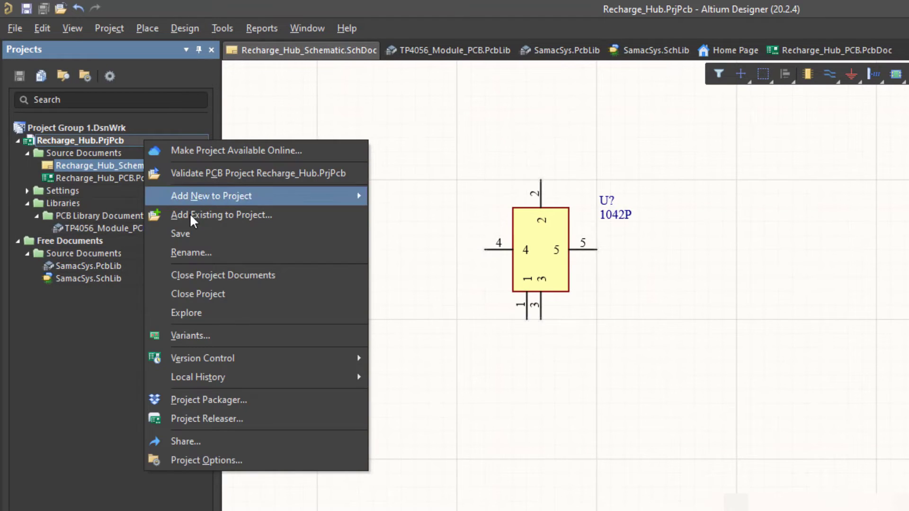
mouse_move(239, 198)
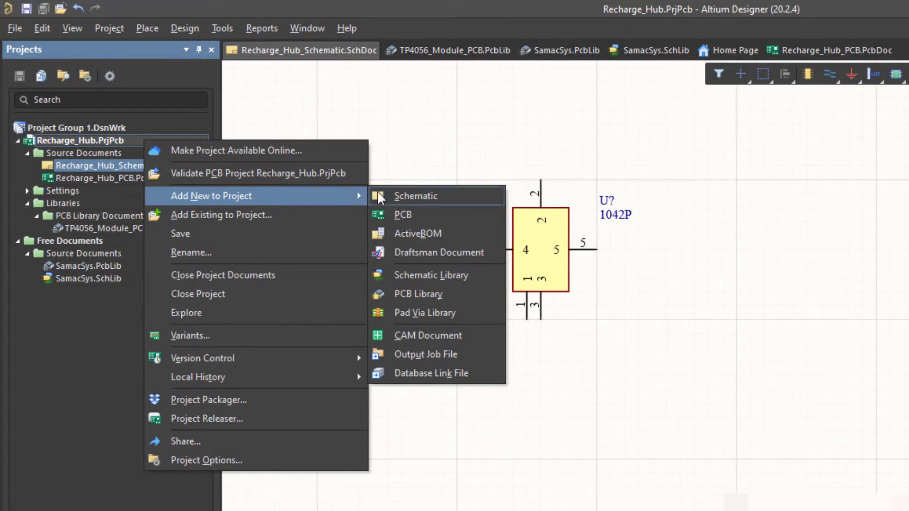
click(425, 276)
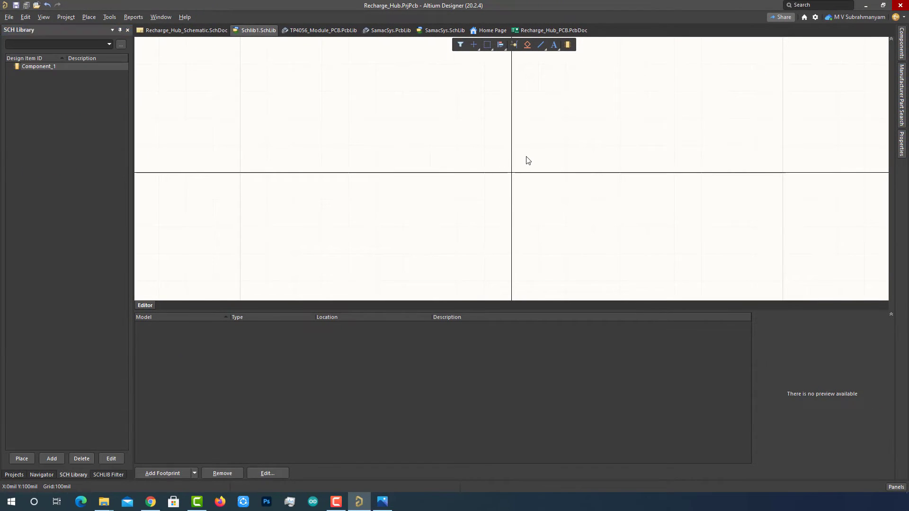
- Rename Component_1 to TP4056 and give it the designator IC?
double_click(49, 66)
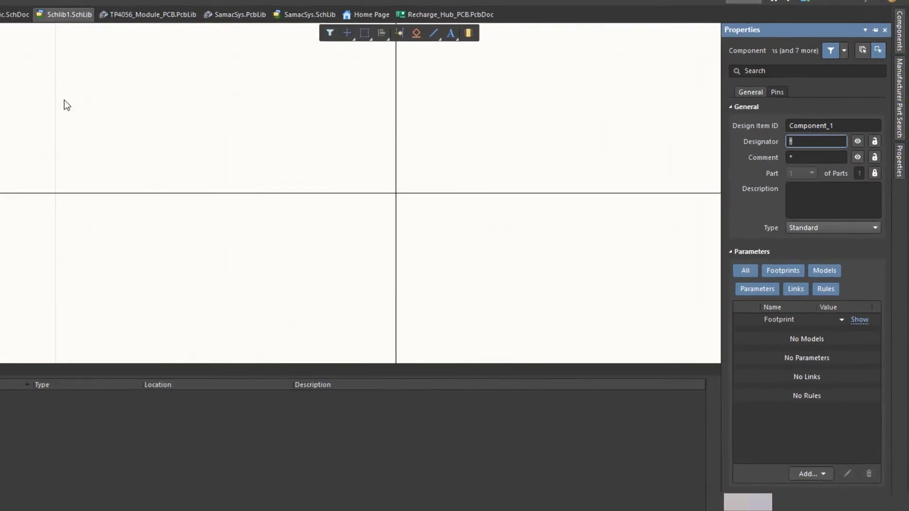
double_click(859, 116)
text(TP4056)
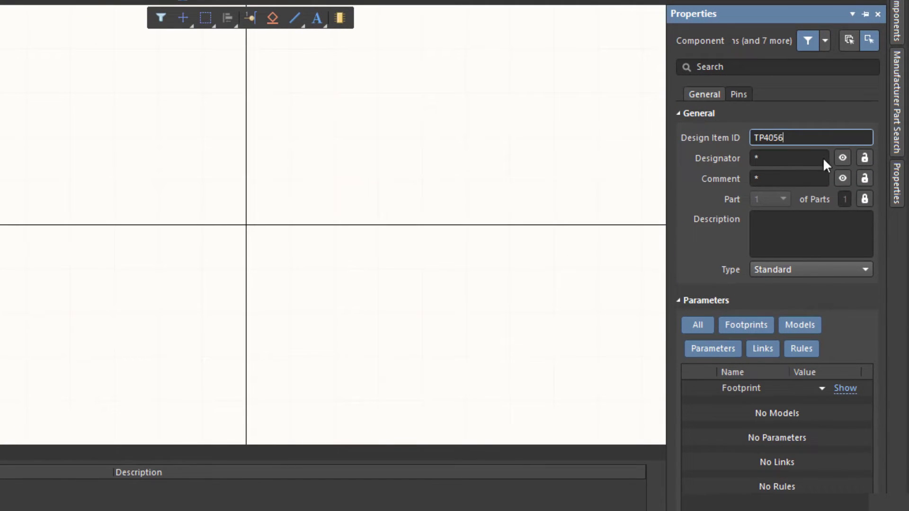
click(783, 157)
text(IC?)
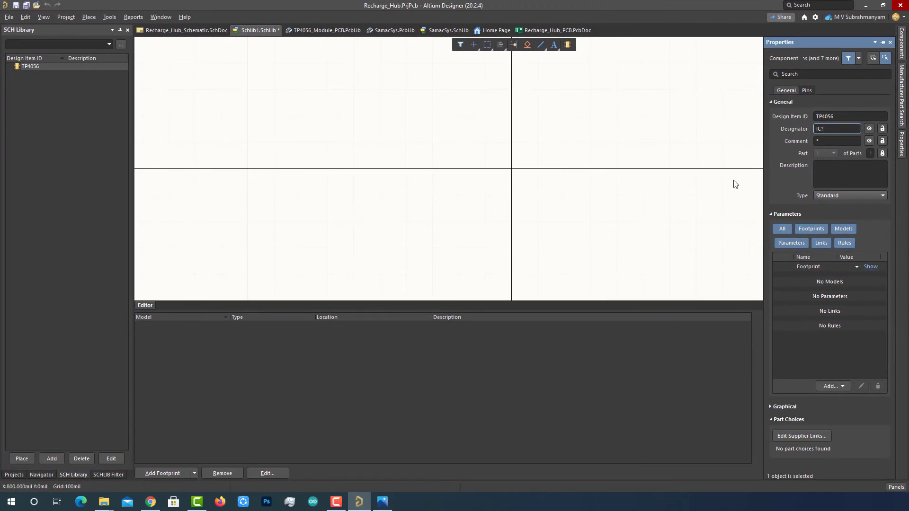
click(618, 244)
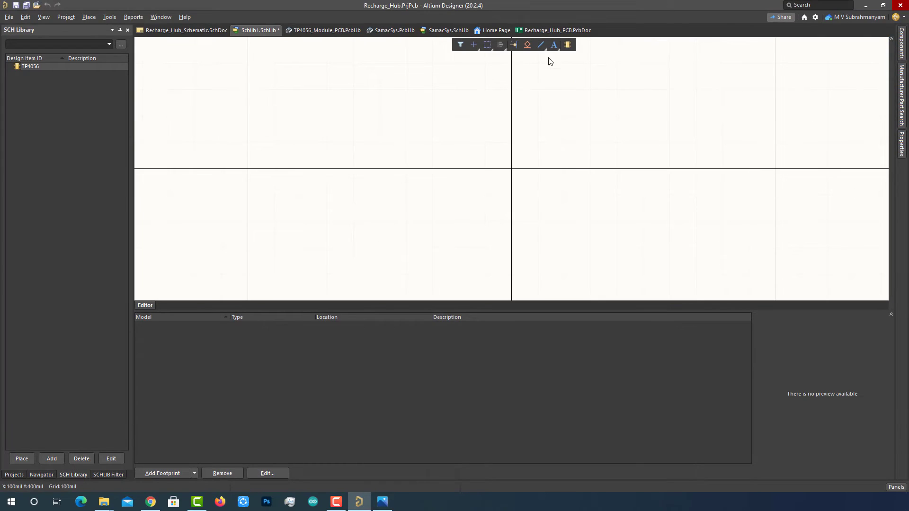
- Draw the part's rectangular body and pull its right edge in to narrow it
click(541, 45)
click(559, 114)
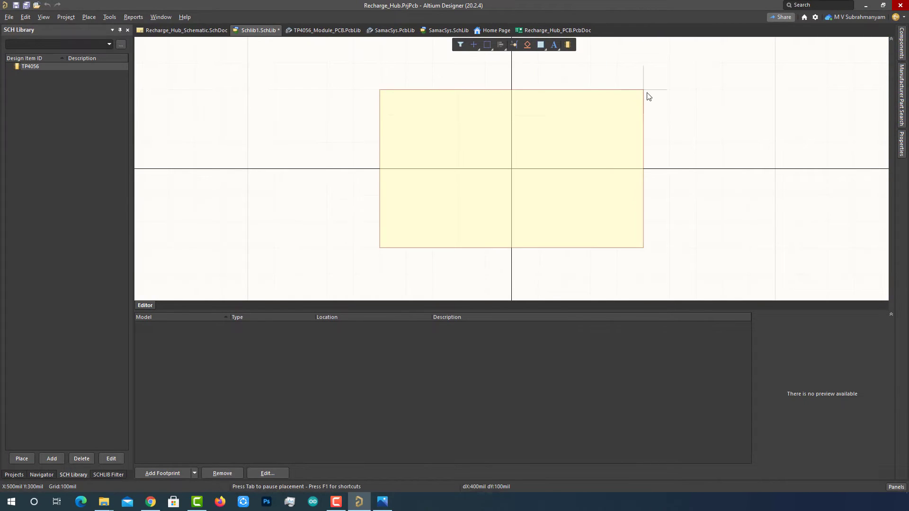
click(644, 92)
drag(643, 168, 626, 169)
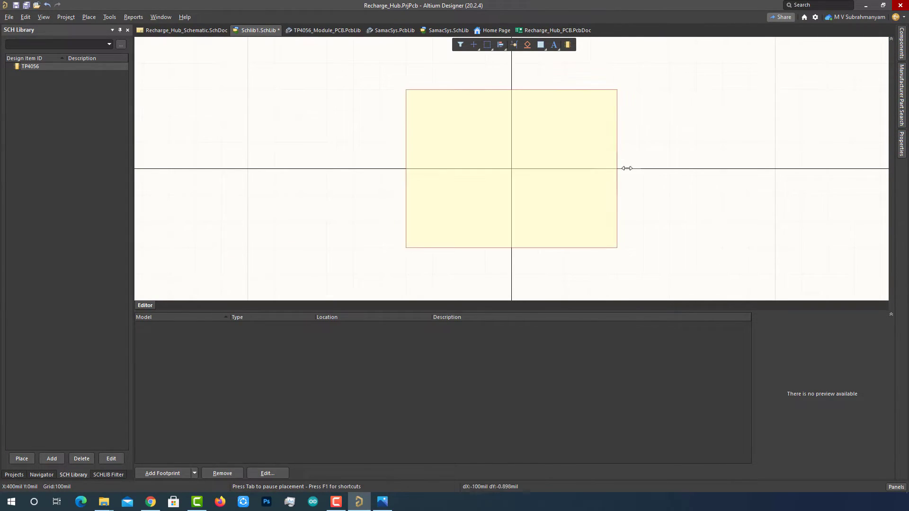
click(654, 184)
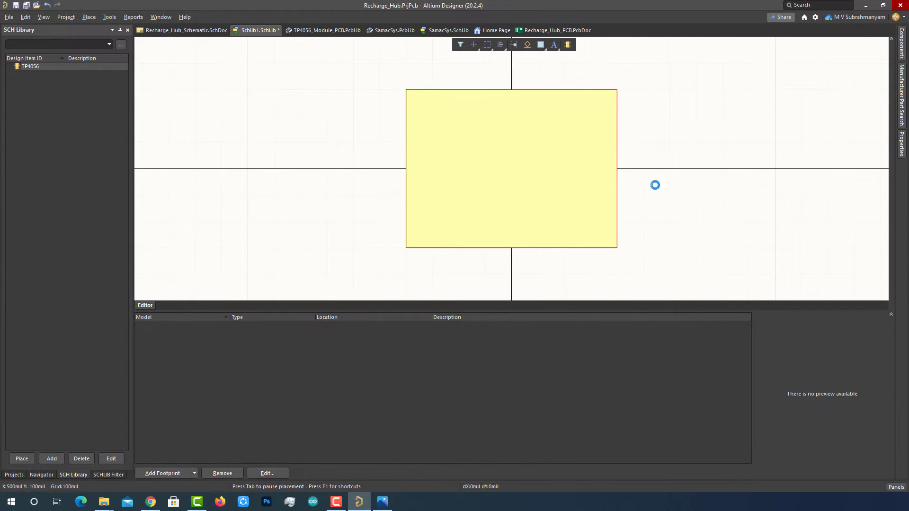
- Place the B-, OUT- and B+ pins along the body's right edge
click(515, 44)
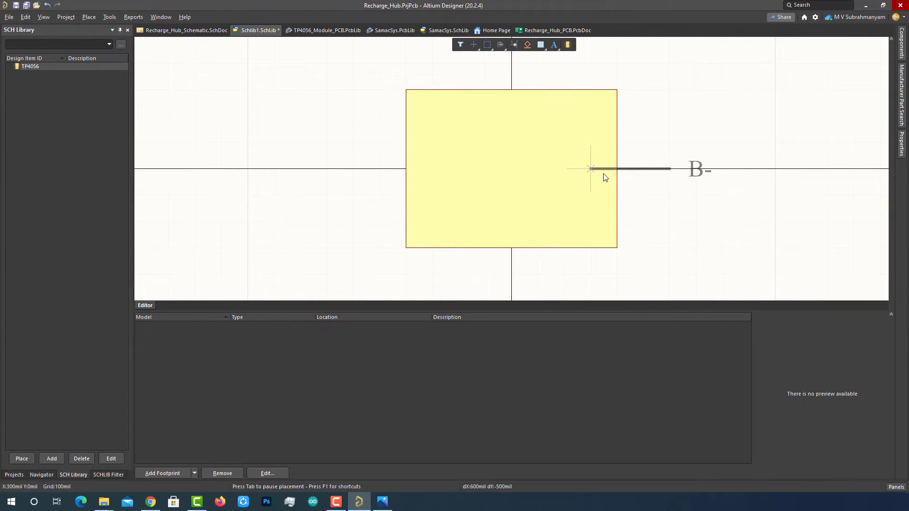
key(space)
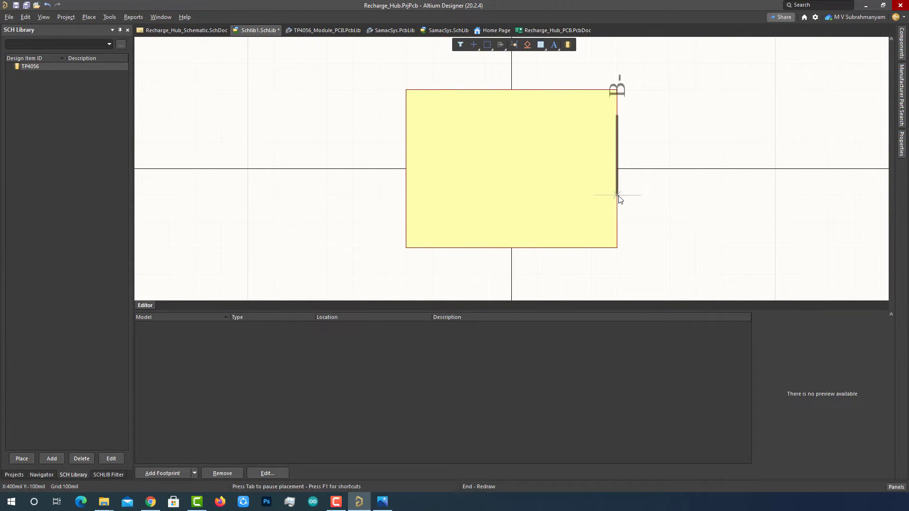
key(space)
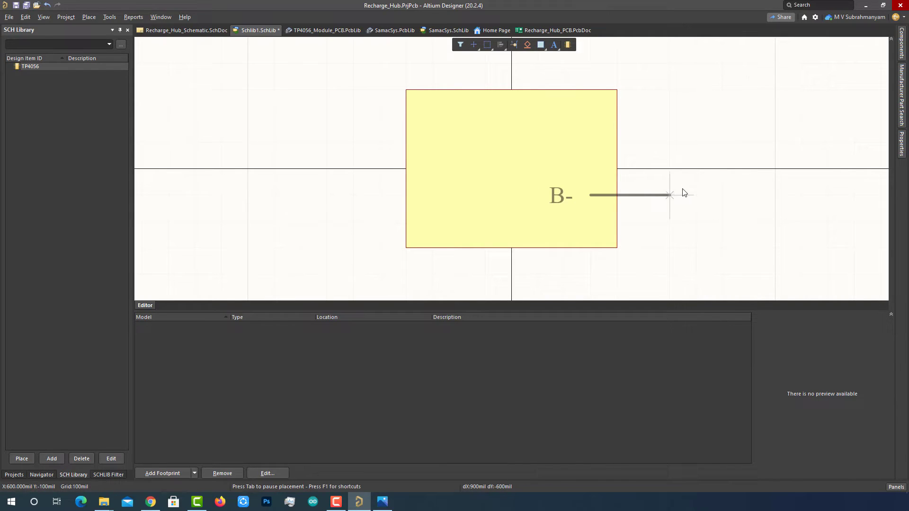
key(Right)
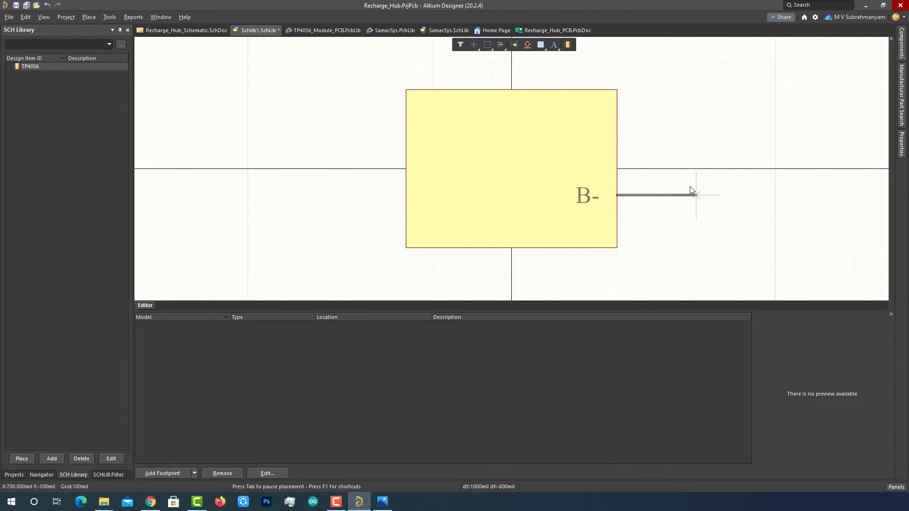
key(Down)
click(690, 186)
key(Down)
key(Tab)
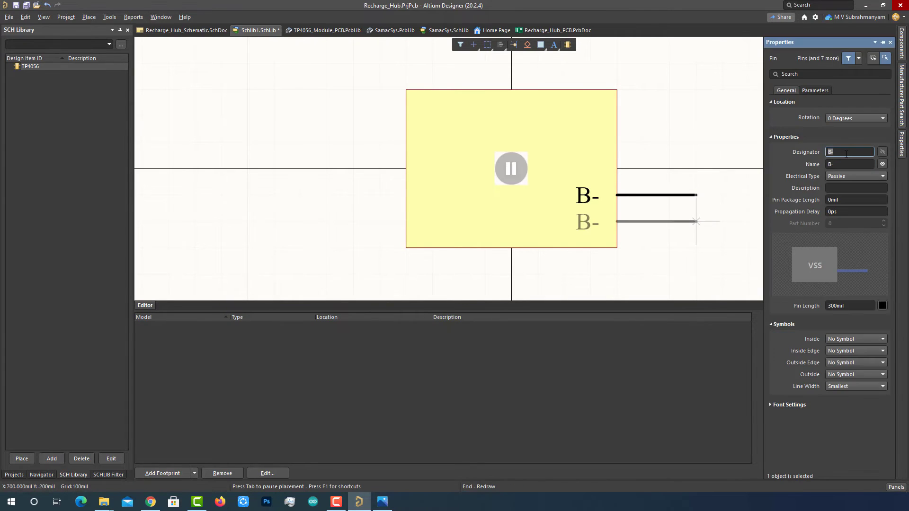
click(845, 163)
text(OUT-)
key(Return)
click(696, 221)
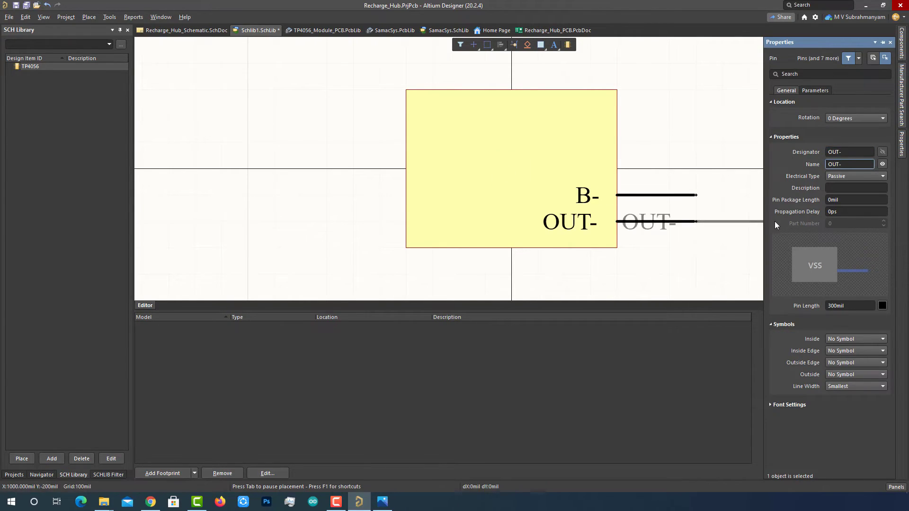
key(Tab)
click(843, 152)
text(B+)
click(845, 164)
text(B+)
key(Return)
click(696, 142)
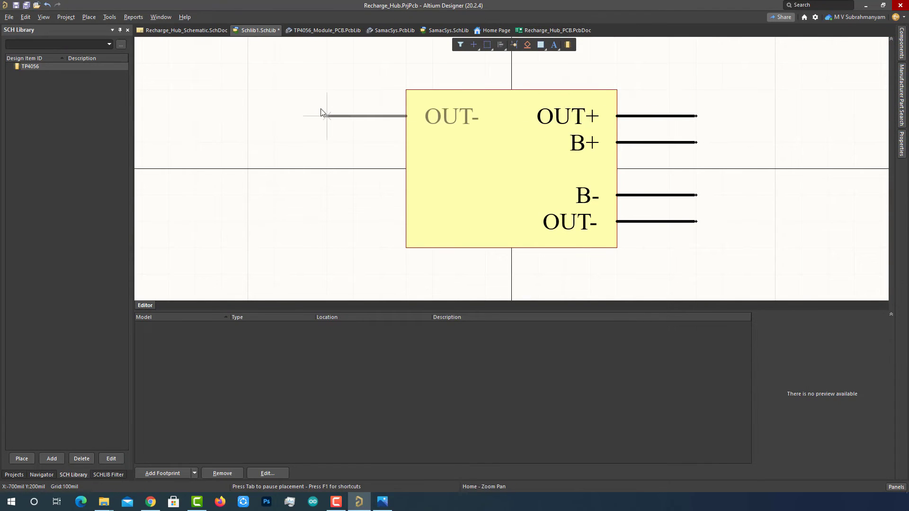
- Place the IN+ and IN- pins on the body's left side
key(Tab)
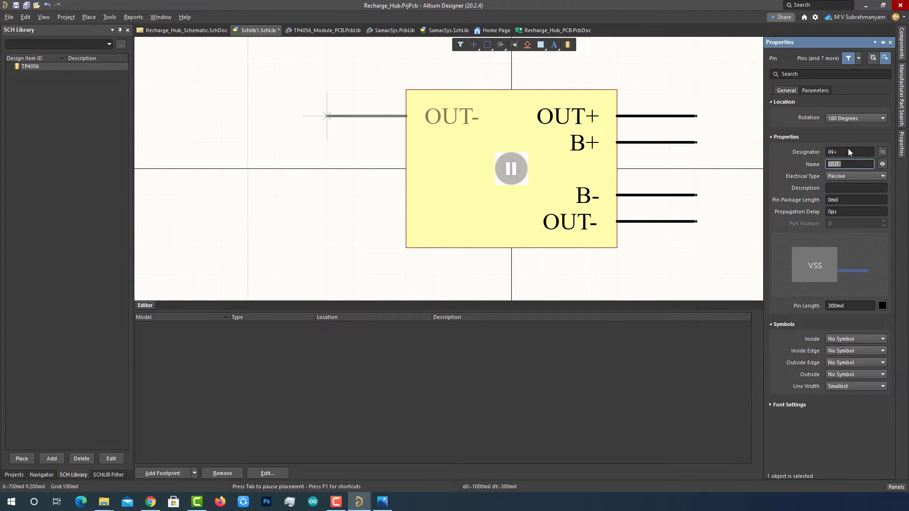
text(IN+)
key(Return)
click(327, 116)
key(Tab)
click(843, 152)
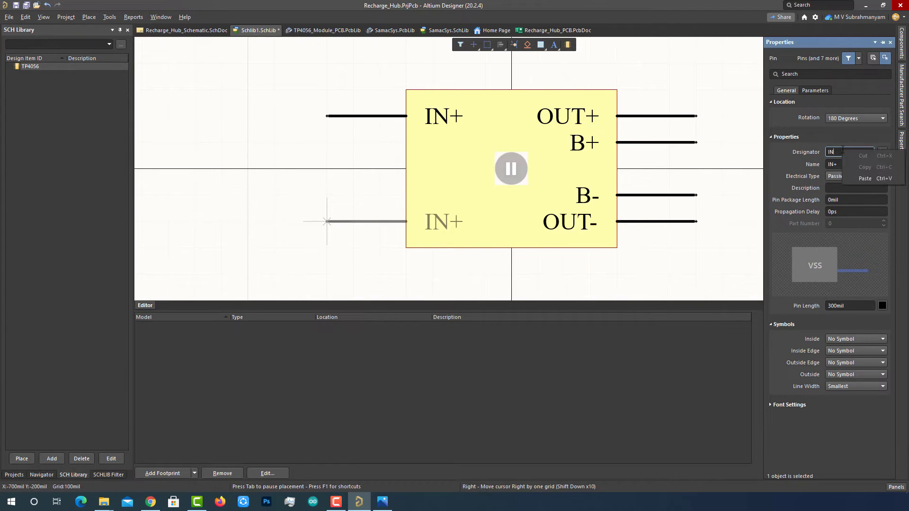
text(-)
key(Tab)
text(IN-)
key(Return)
click(511, 168)
click(326, 222)
right_click(258, 184)
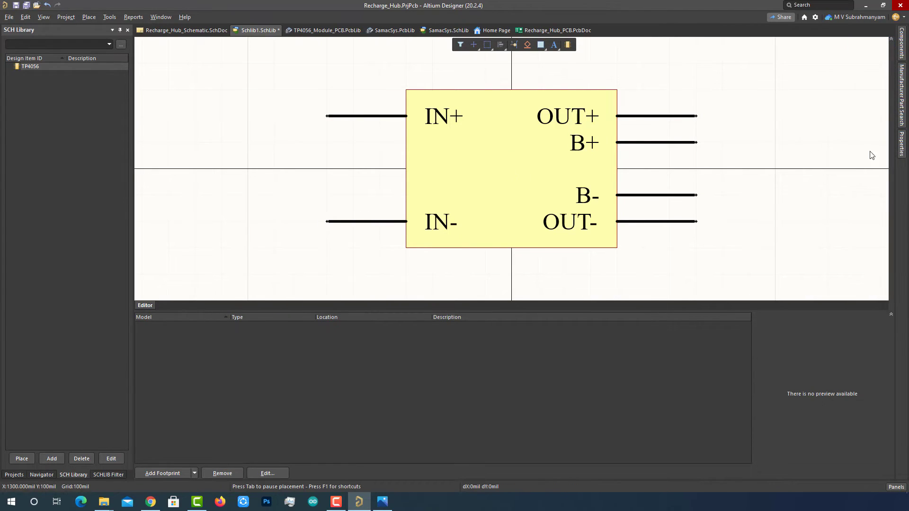
click(902, 146)
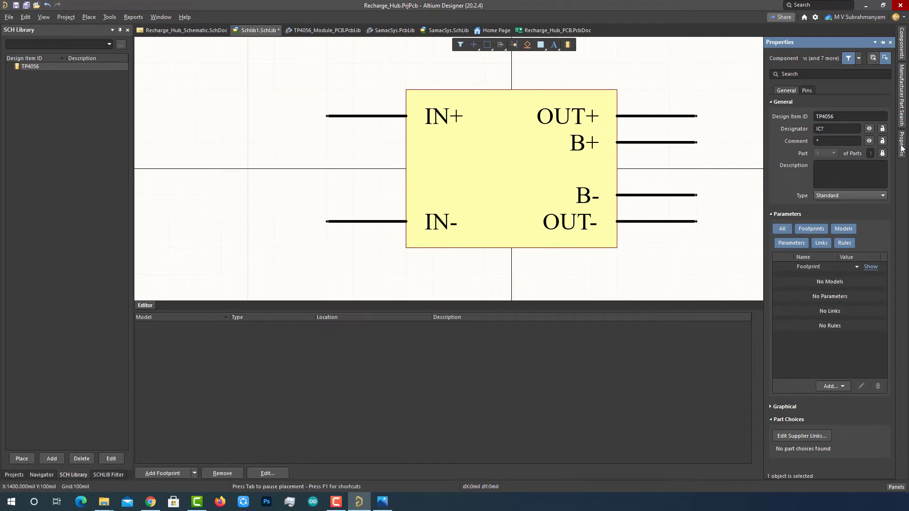
- Link the TP4056 footprint from TP4056_Module_PCB.PcbLib to the TP4056 symbol, then begin File > Save As
click(903, 152)
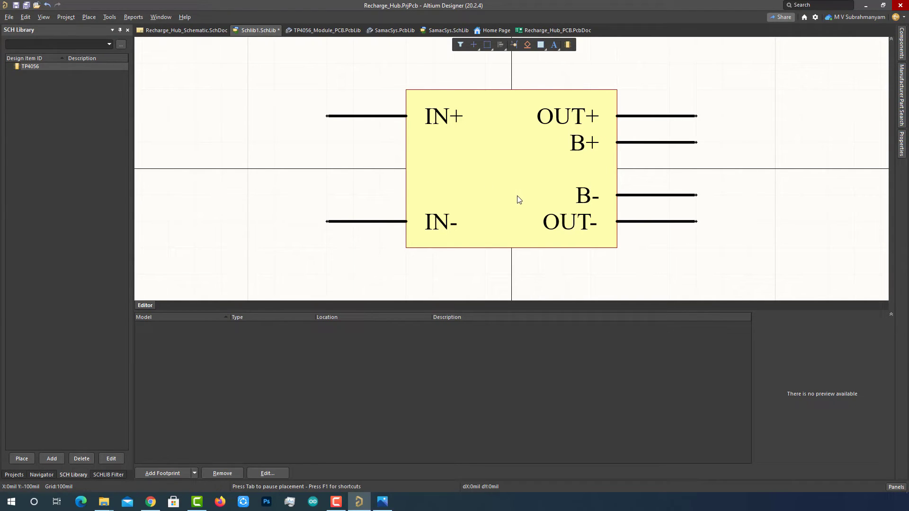
click(904, 144)
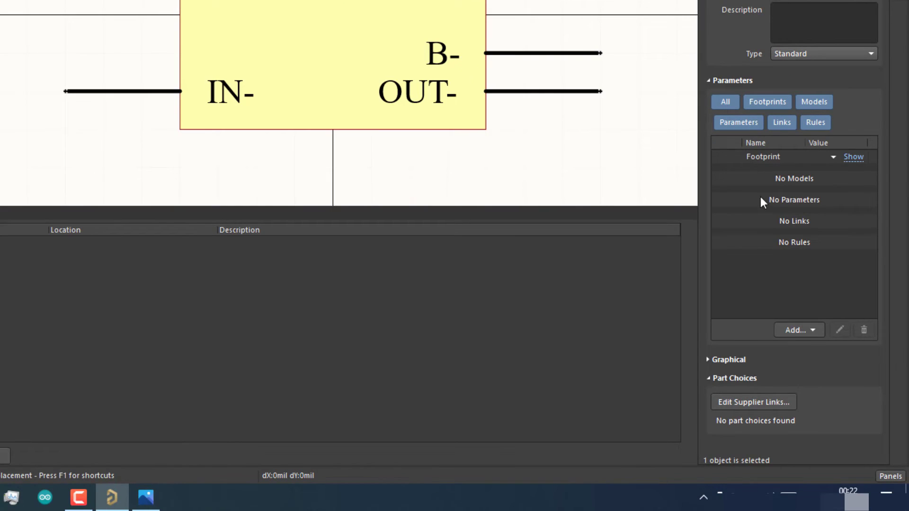
click(798, 333)
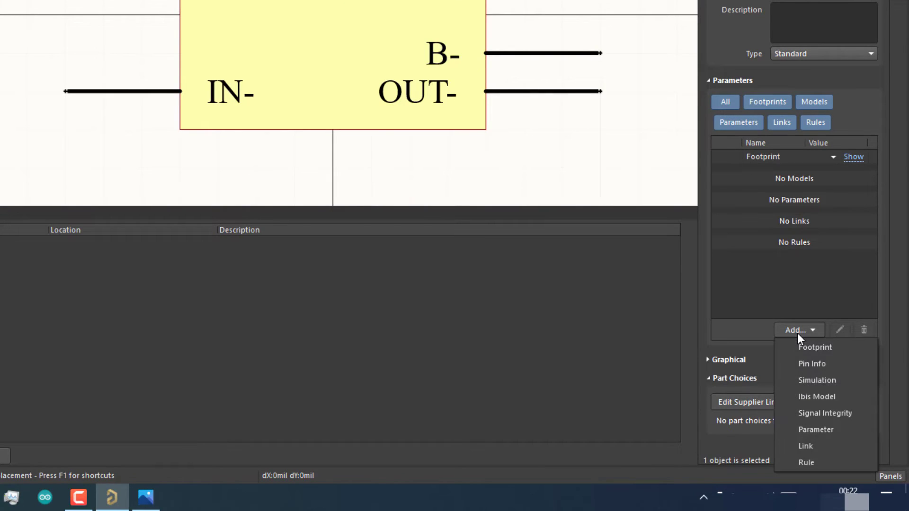
click(808, 348)
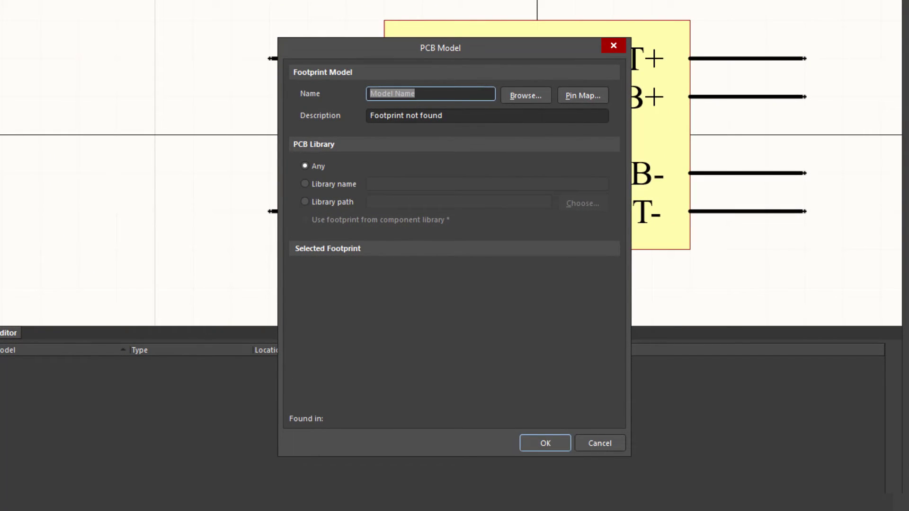
click(518, 97)
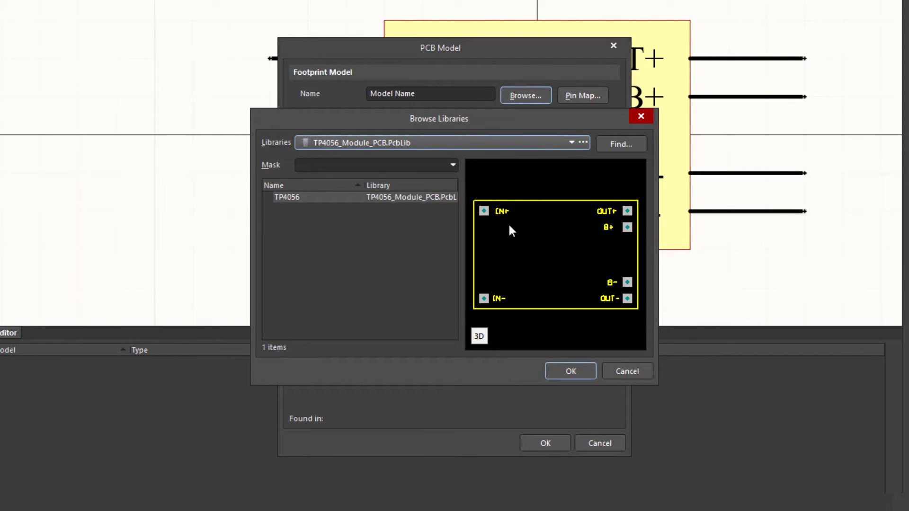
click(577, 371)
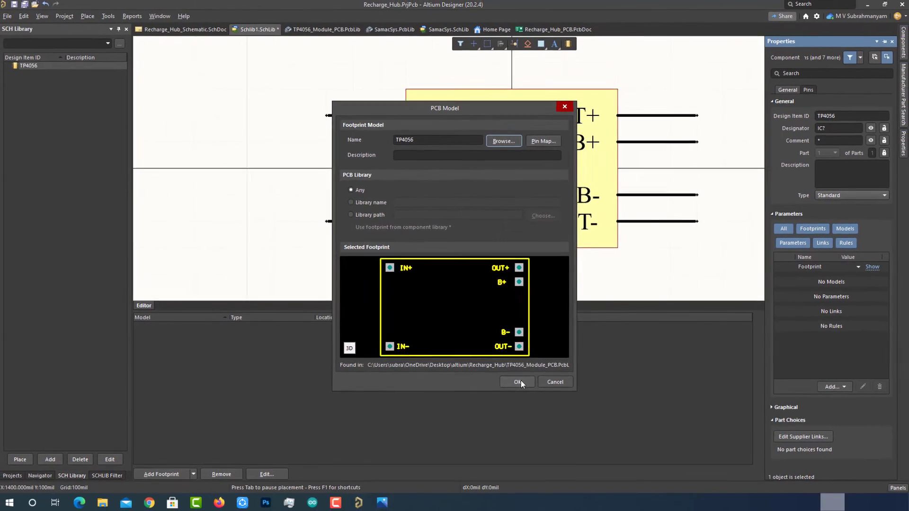
click(517, 382)
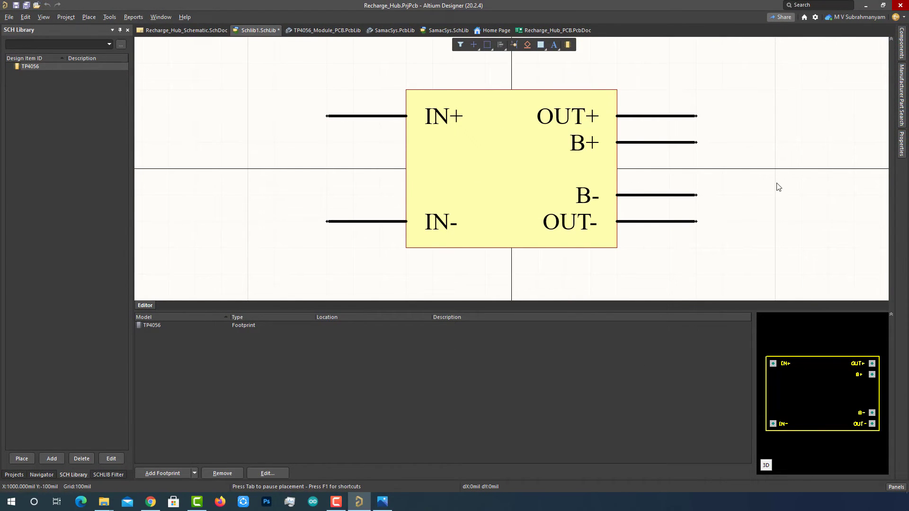
click(9, 16)
- Save the library as TP4056_Module_SCH and go back to Recharge_Hub_Schematic.SchDoc
click(23, 101)
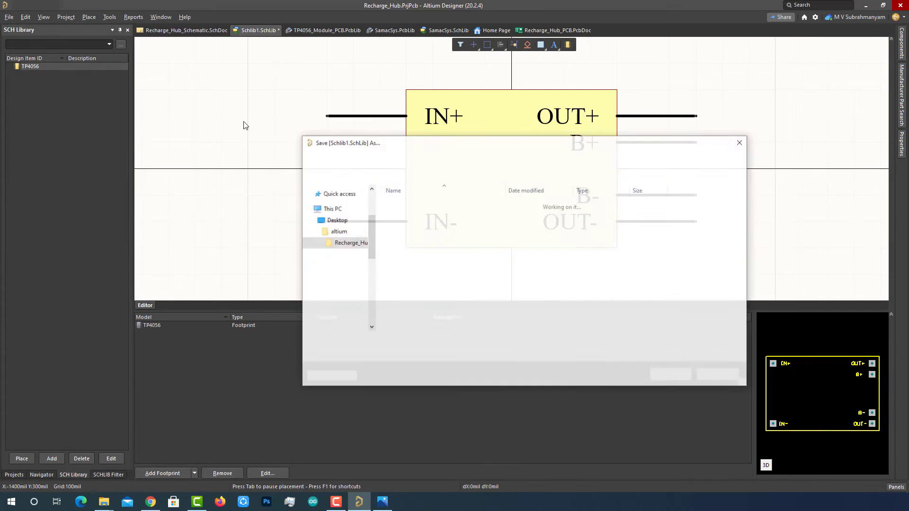
text(TP4056_Module)
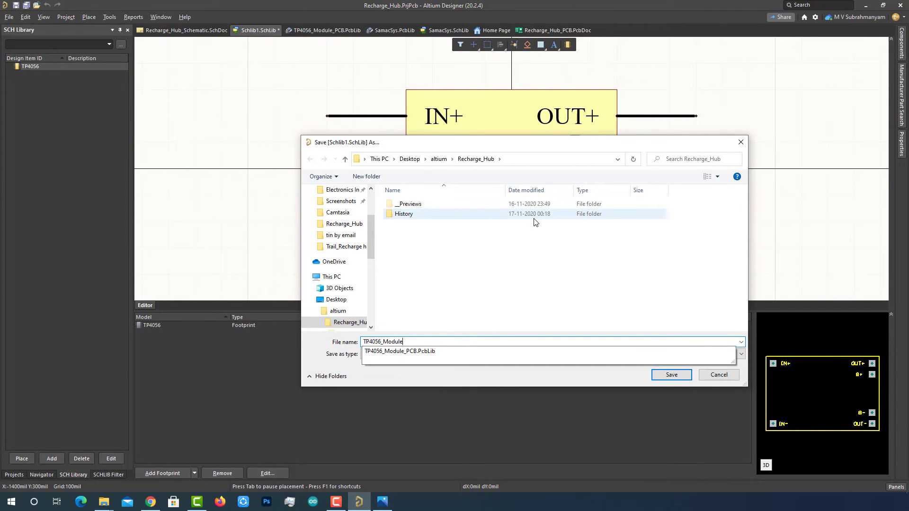
text(_SCH)
click(672, 375)
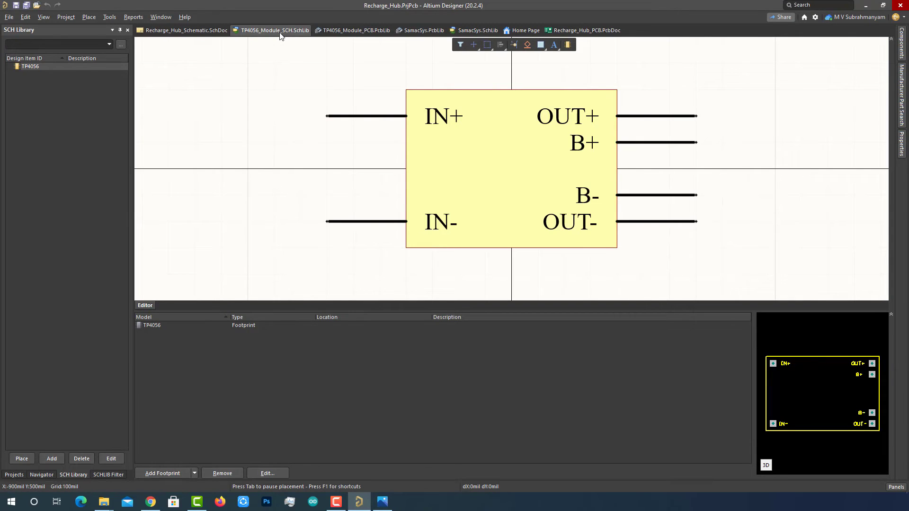
click(187, 30)
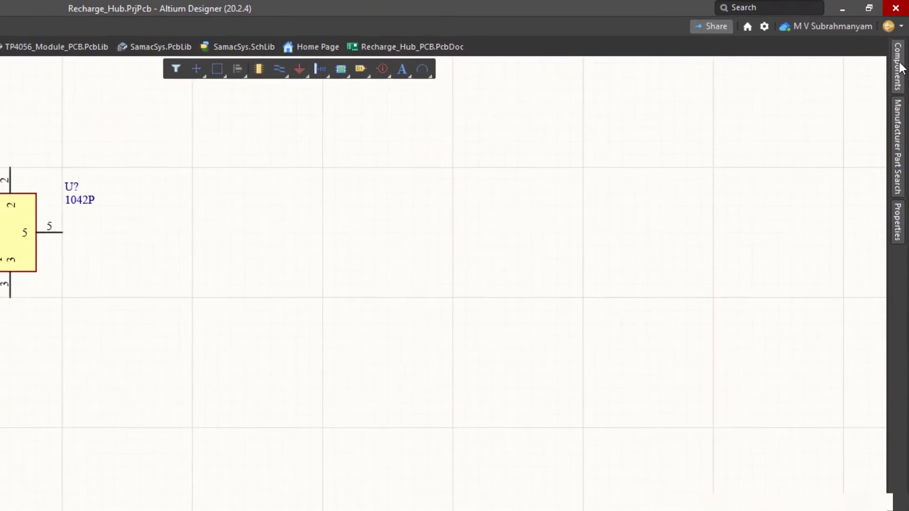
- Add TP4056_Module_PCB.PcbLib and TP4056_Module_SCH.SchLib in File-based Libraries Preferences
click(896, 81)
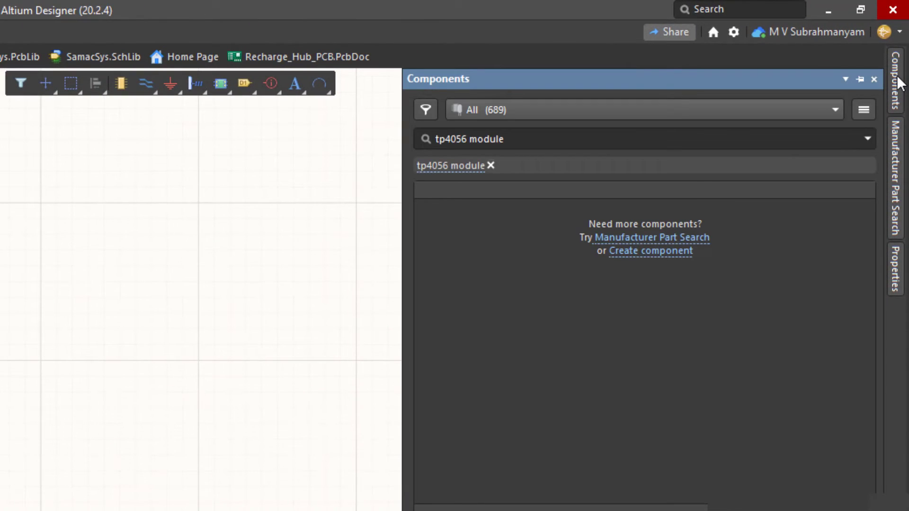
click(870, 138)
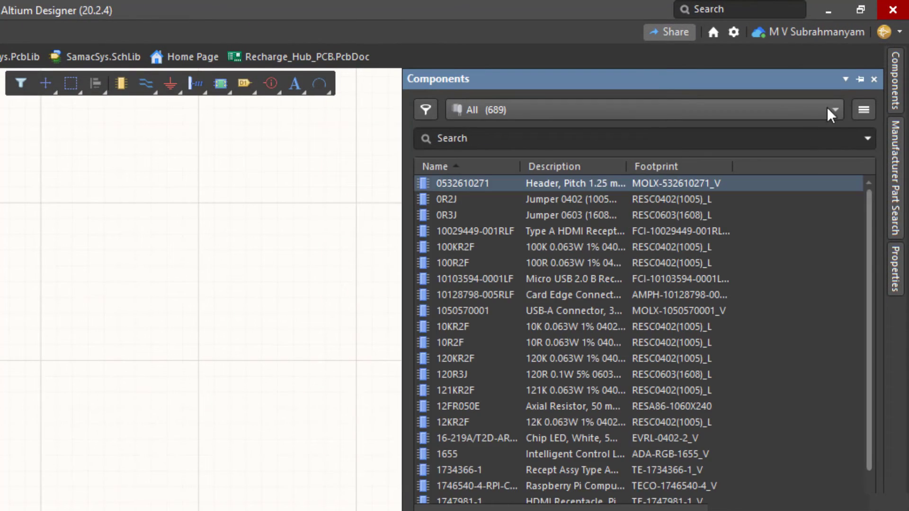
click(864, 112)
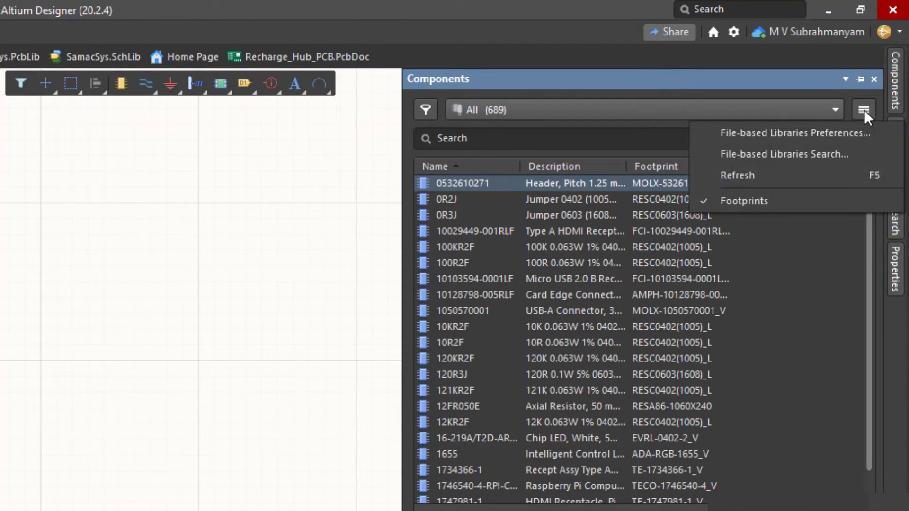
click(808, 131)
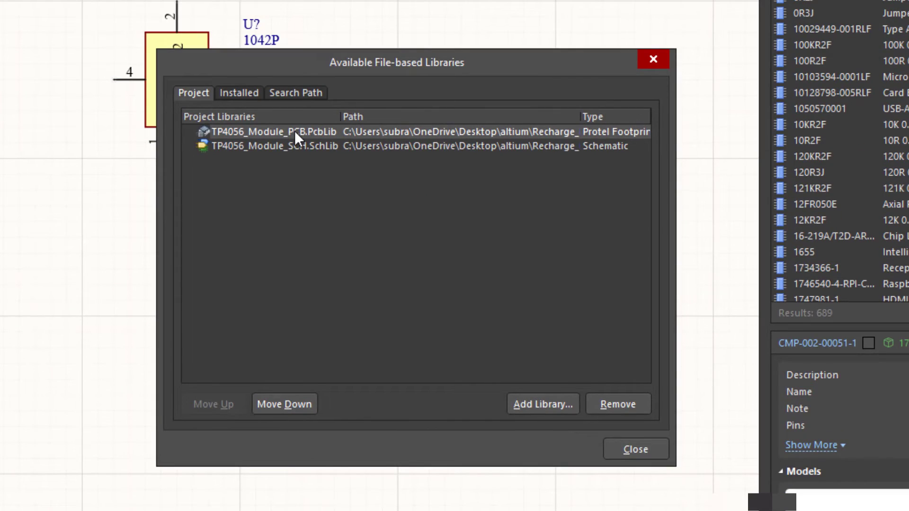
click(294, 131)
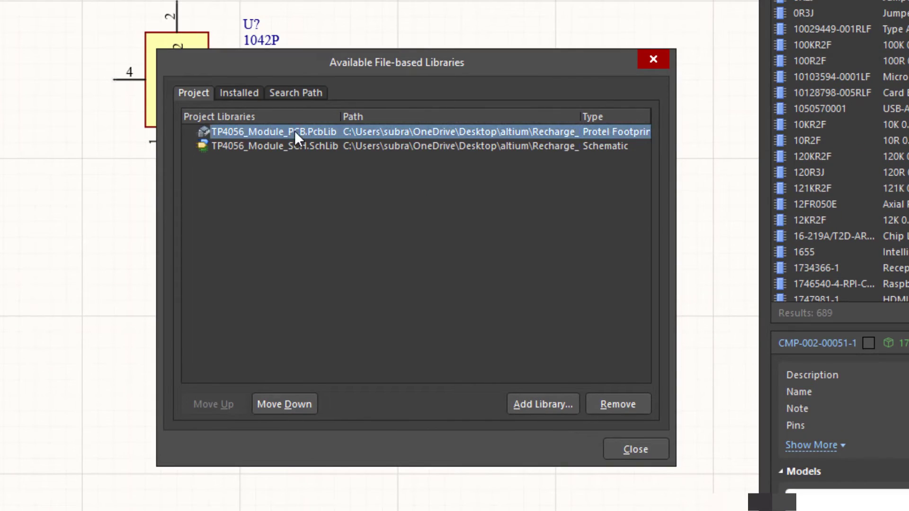
click(297, 144)
click(299, 131)
shift+click(284, 143)
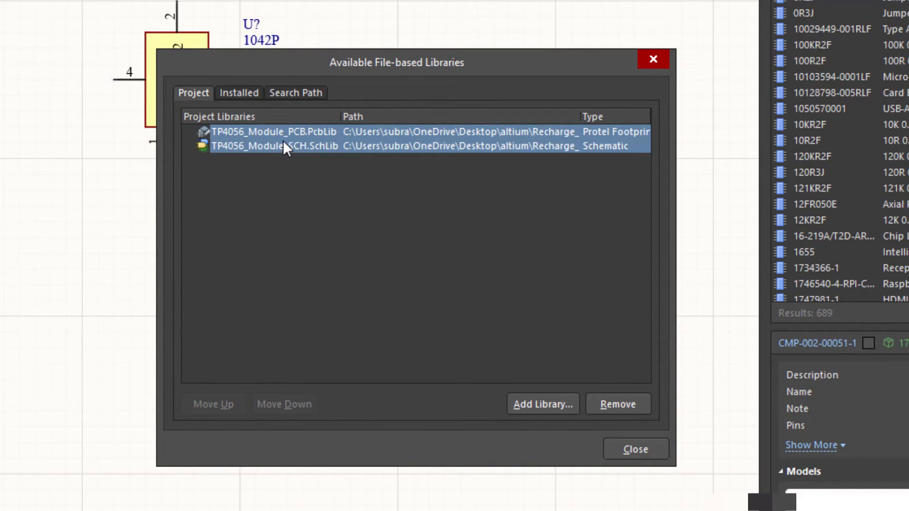
click(540, 402)
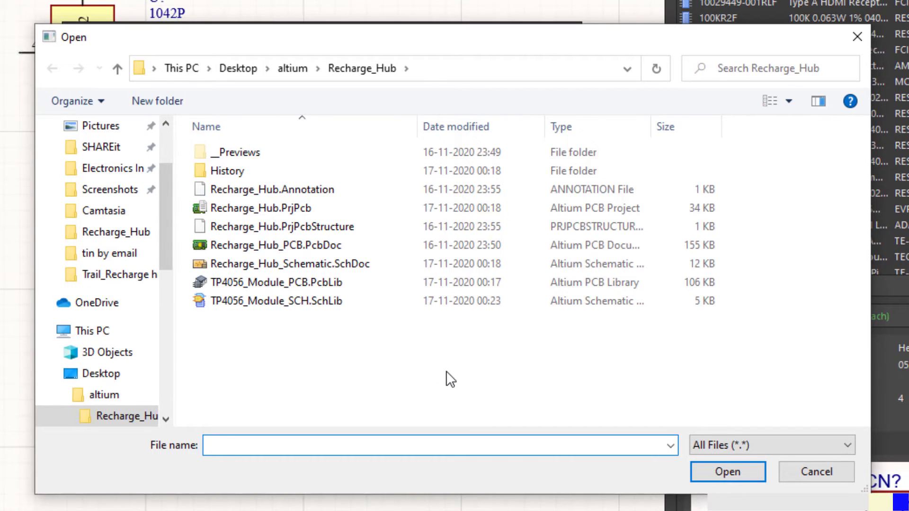
click(282, 281)
ctrl+click(288, 296)
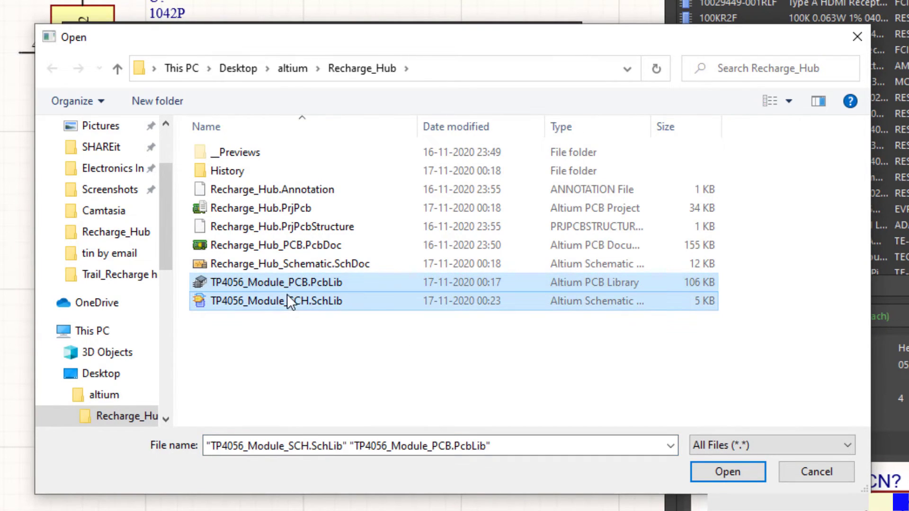
click(724, 470)
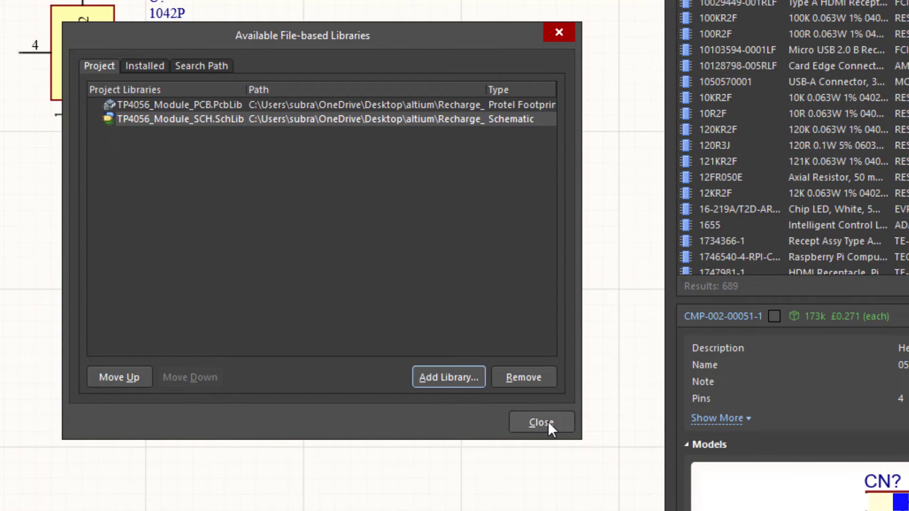
click(547, 420)
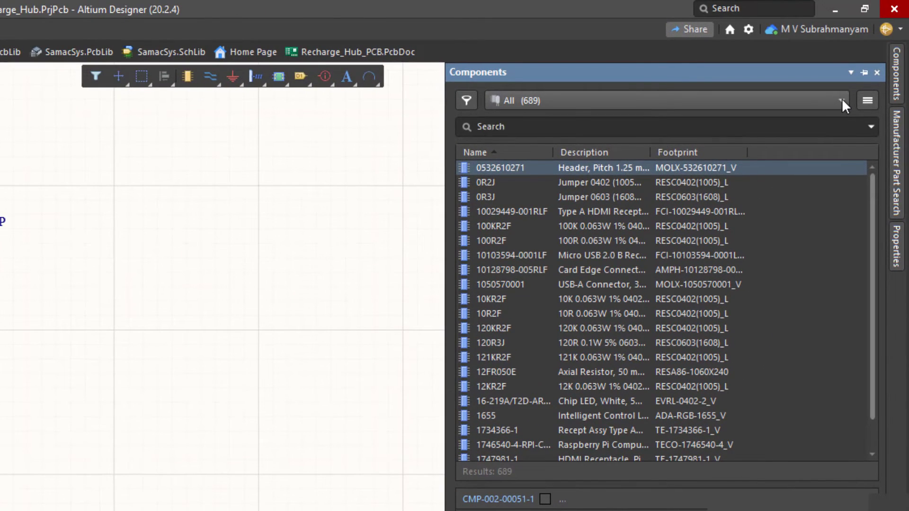
- Place the TP4056 from TP4056_Module_SCH.SchLib rotated 90 degrees and move it lower on the sheet
click(842, 101)
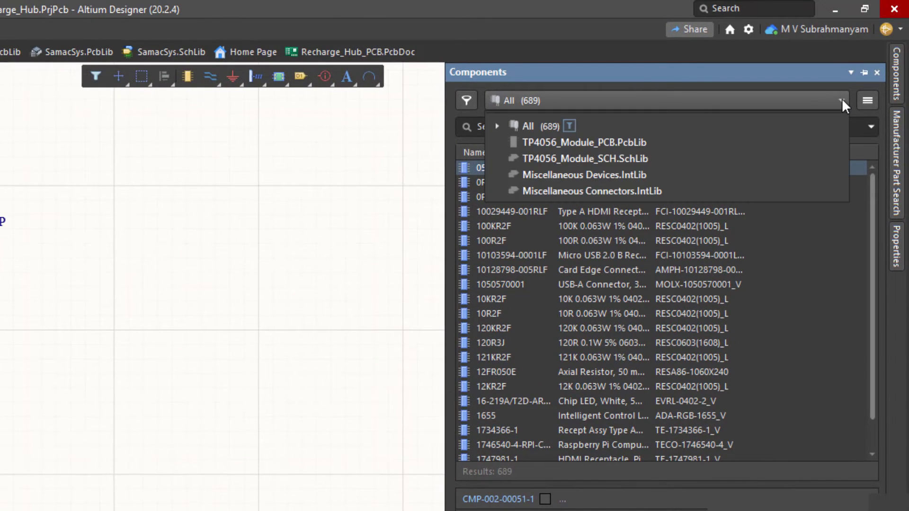
click(604, 154)
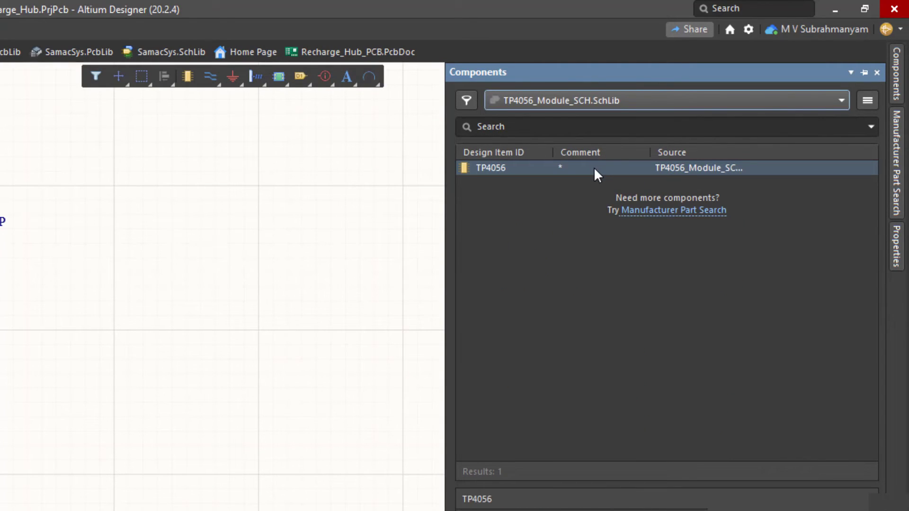
right_click(593, 167)
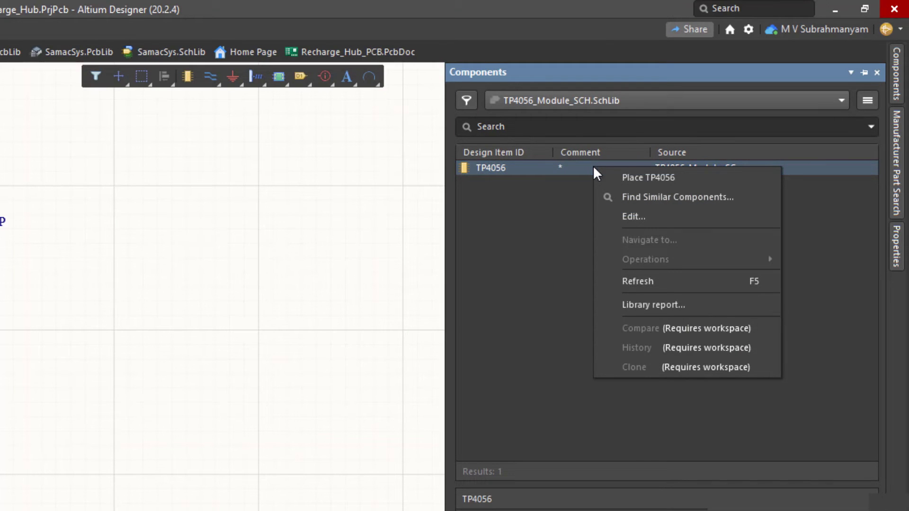
click(633, 177)
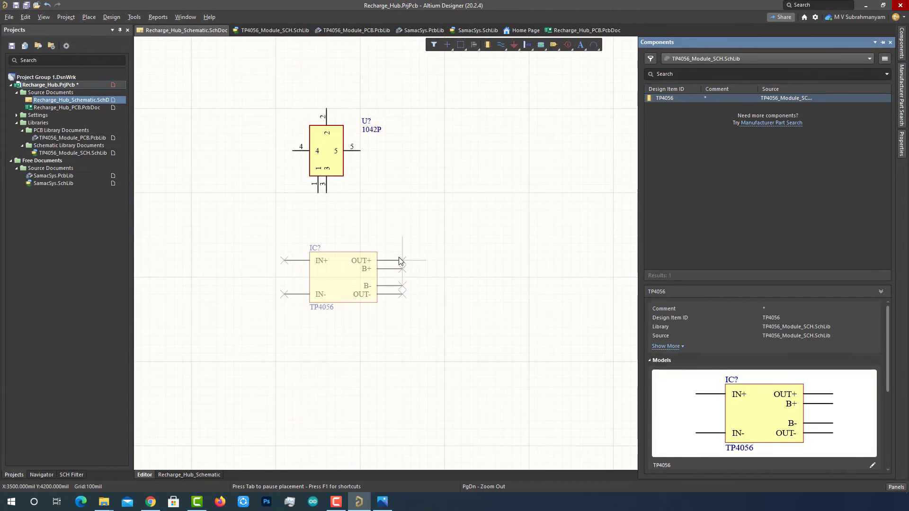
key(space)
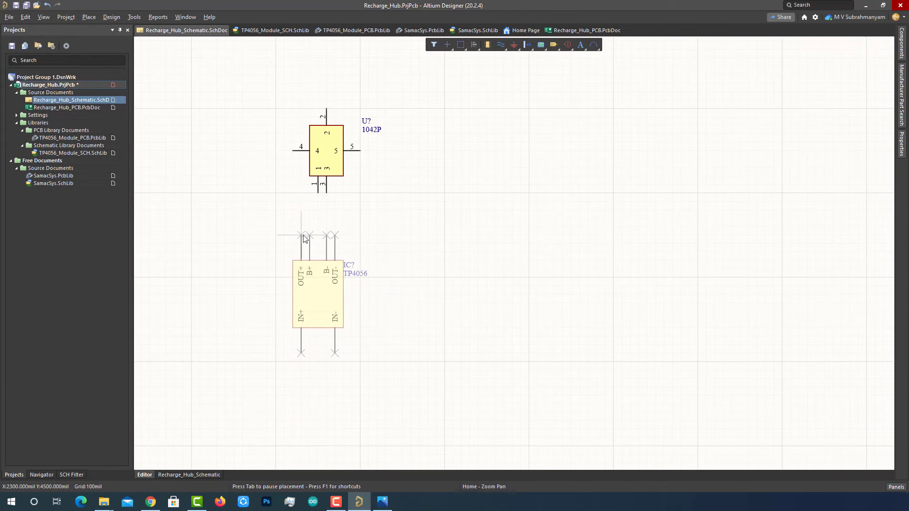
click(301, 237)
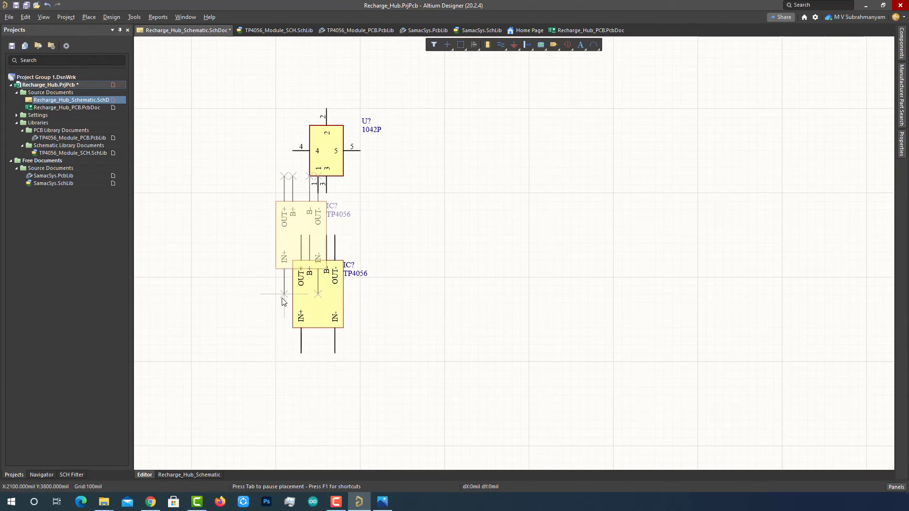
key(Escape)
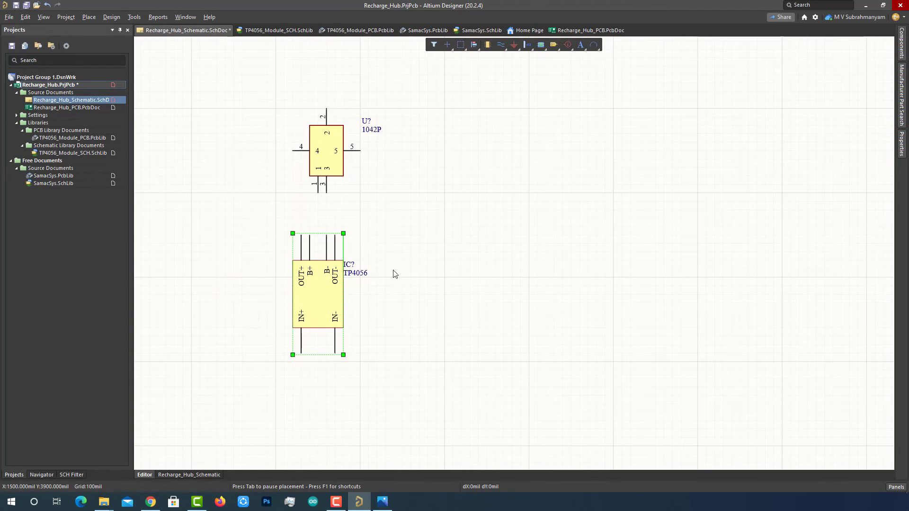
click(480, 293)
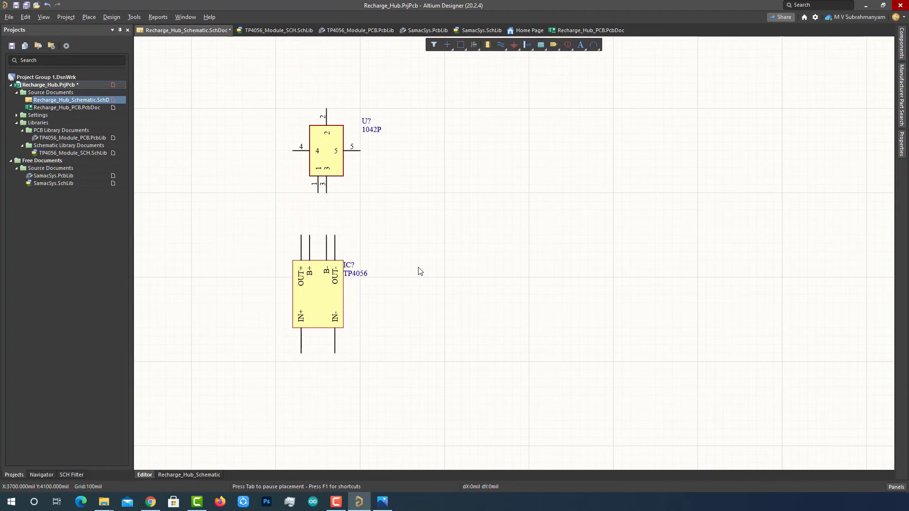
drag(318, 294, 318, 353)
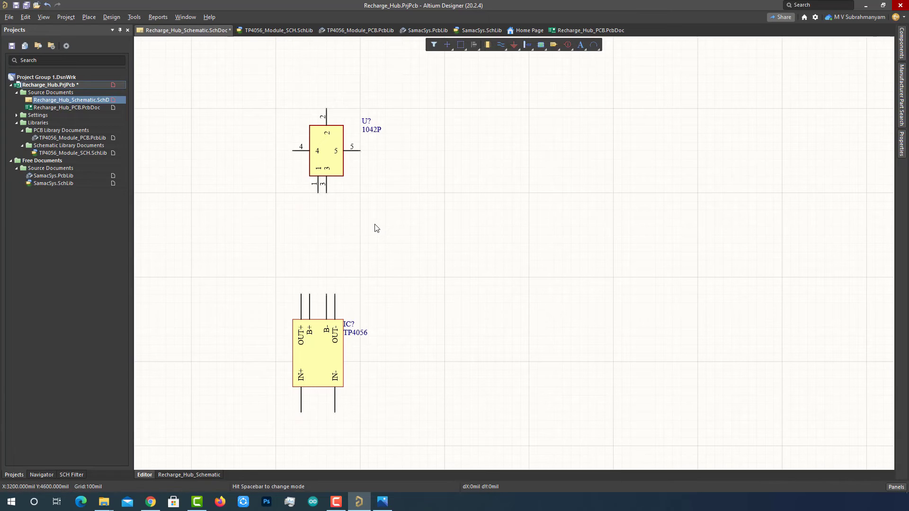
- Place a rotated Header 2 from Miscellaneous Connectors.IntLib beside the 1042P part
click(902, 47)
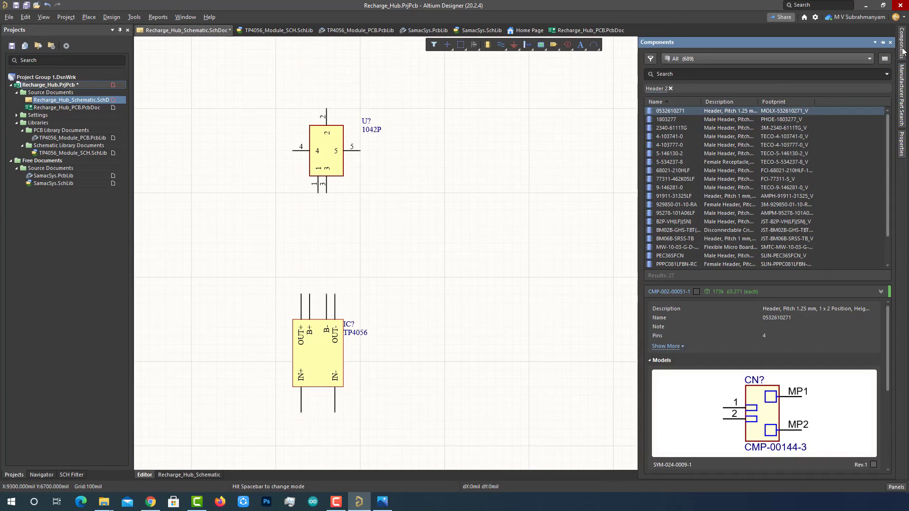
click(868, 58)
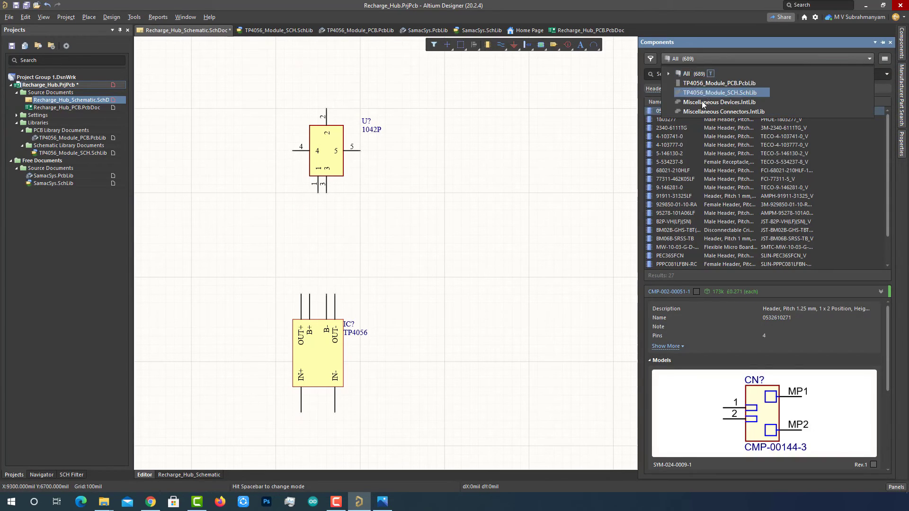
click(716, 112)
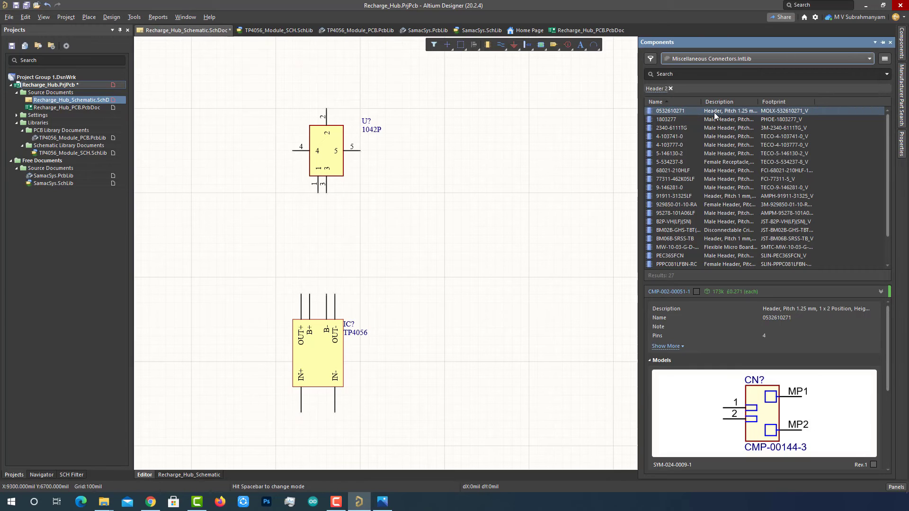
click(688, 74)
text(Header 2)
key(Return)
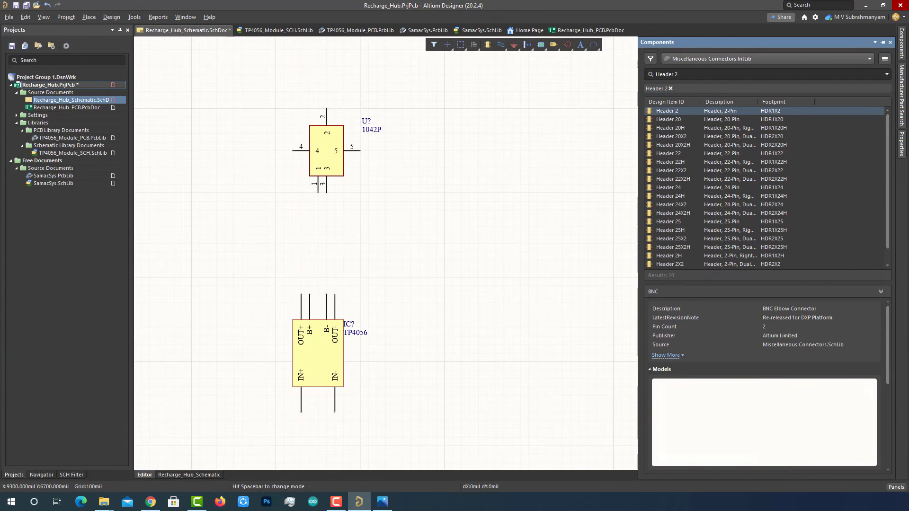
scroll(764, 417, down, 2)
right_click(692, 112)
click(720, 118)
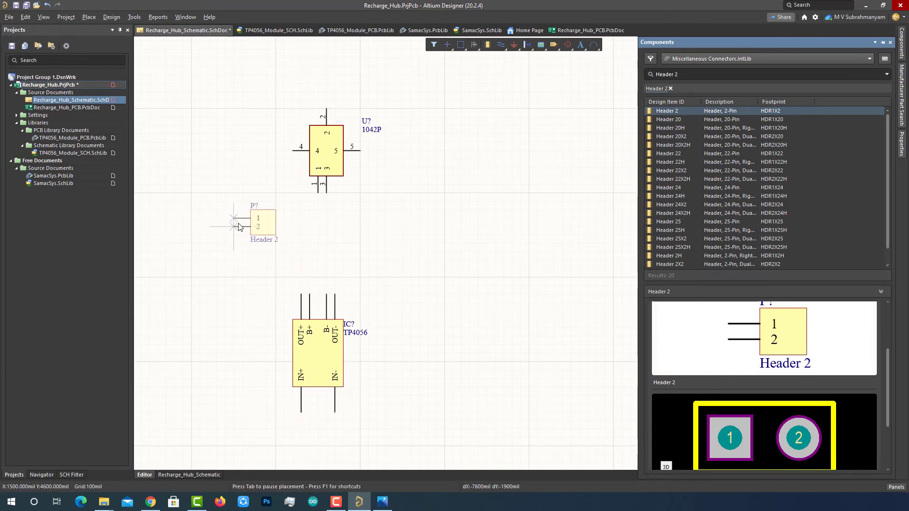
key(space)
key(space)
click(272, 202)
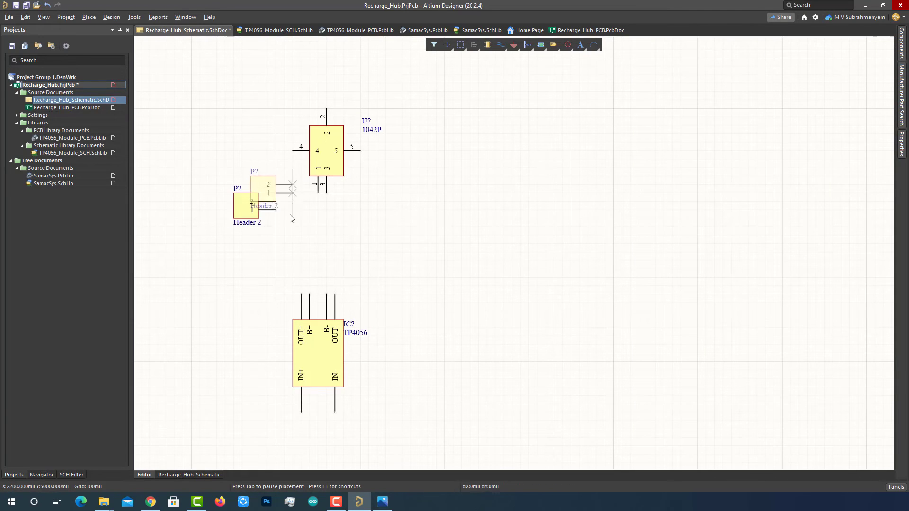
- Find B2BPHKSLFSN in Manufacturer Part Search and place the connector above the TP4056
click(901, 86)
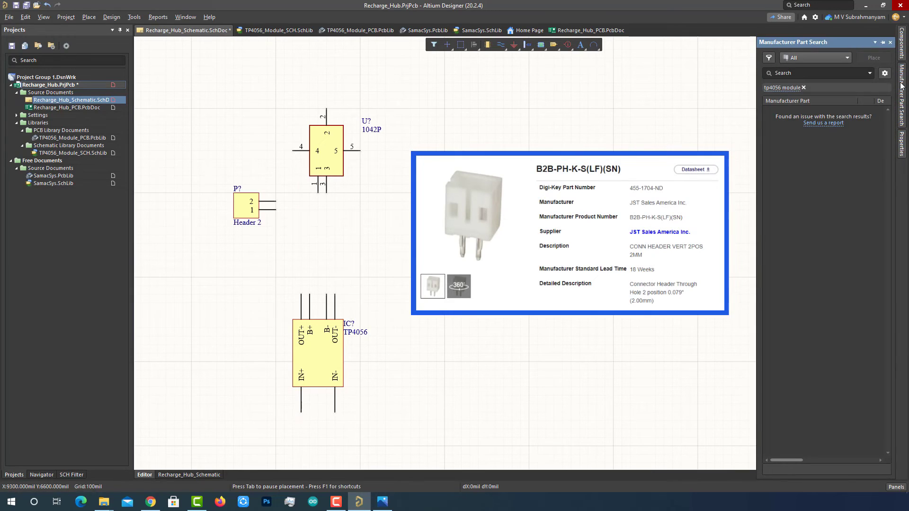
click(802, 87)
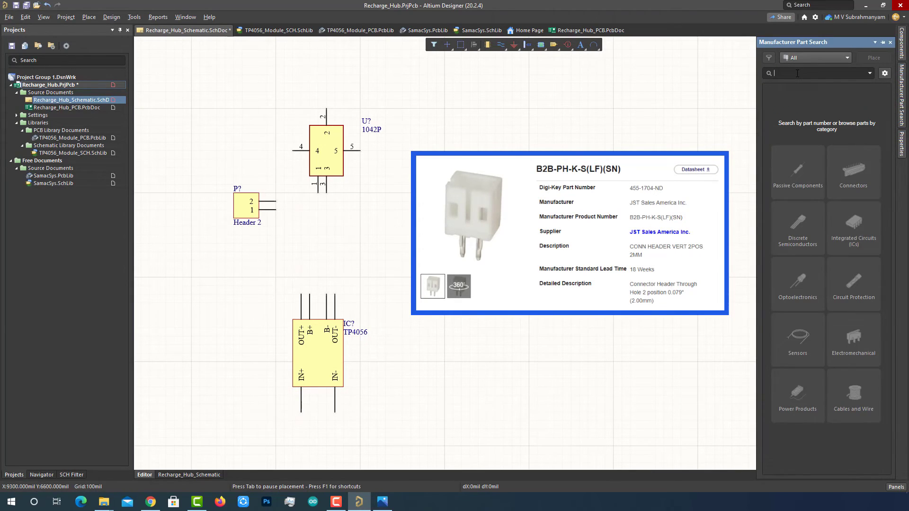
text(B2BPHKS)
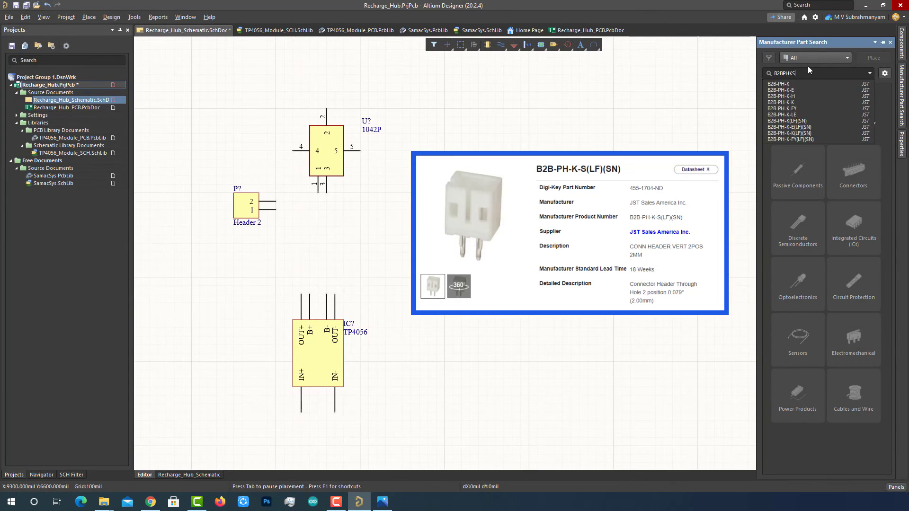
text(LFSN)
key(Return)
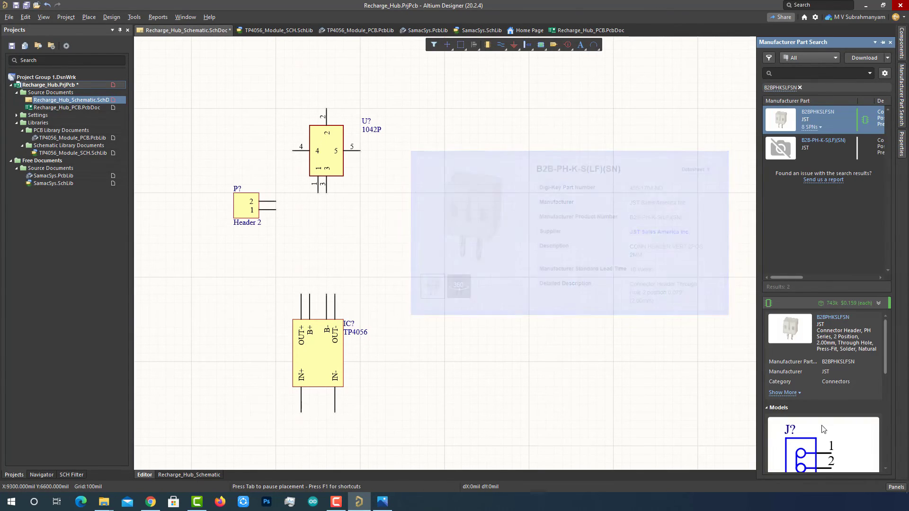
right_click(812, 118)
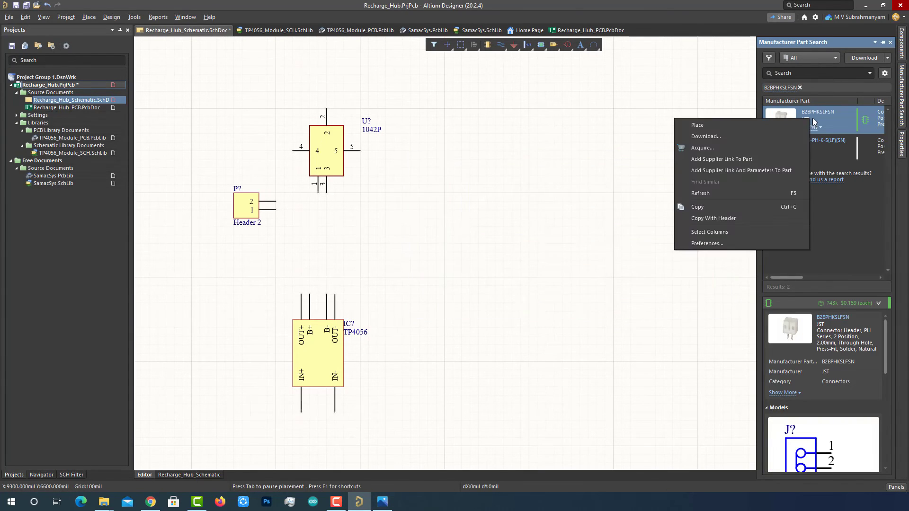
click(745, 126)
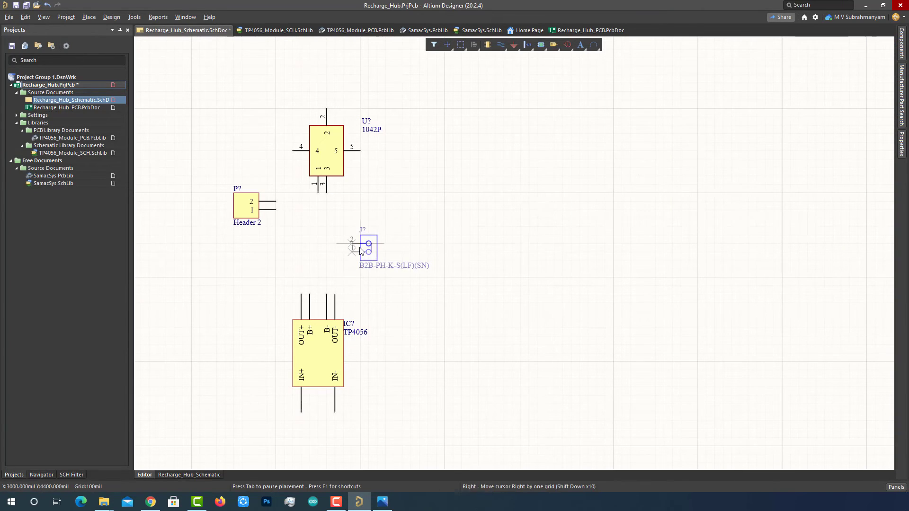
click(360, 245)
key(Escape)
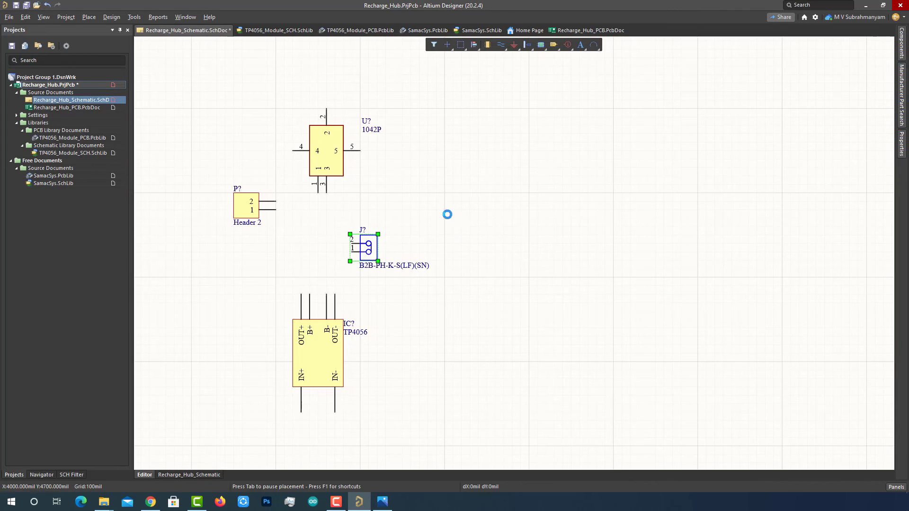
- Wire TP4056 B+ to header pin 1, header pin 2 to 1042P pin 4, and B- to pin 5
scroll(462, 206, down, 1)
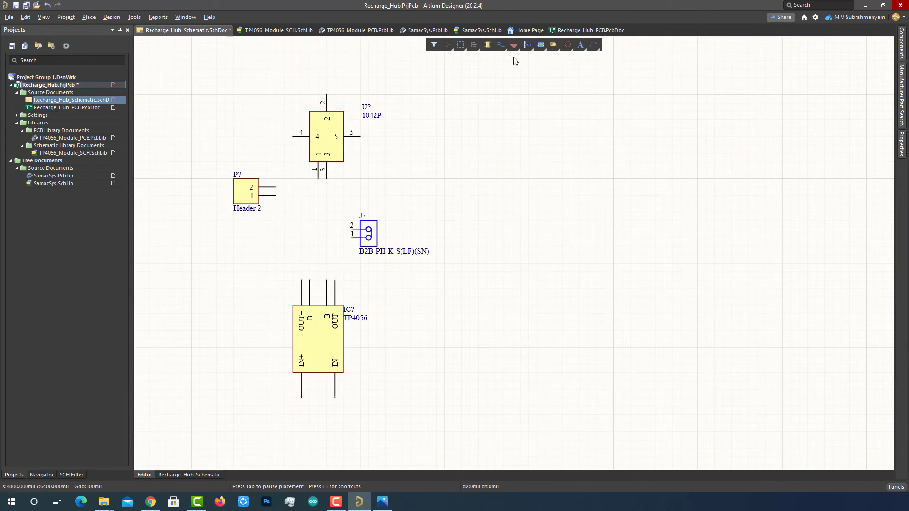
click(501, 45)
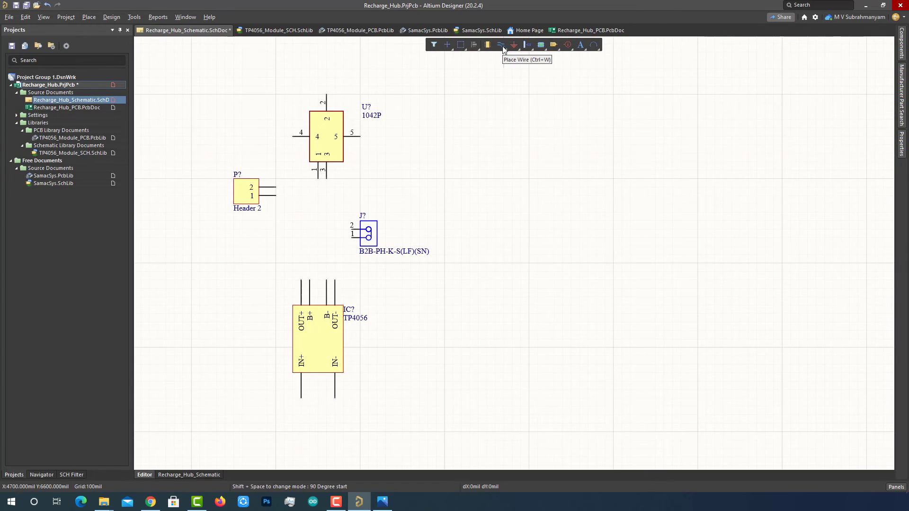
click(309, 280)
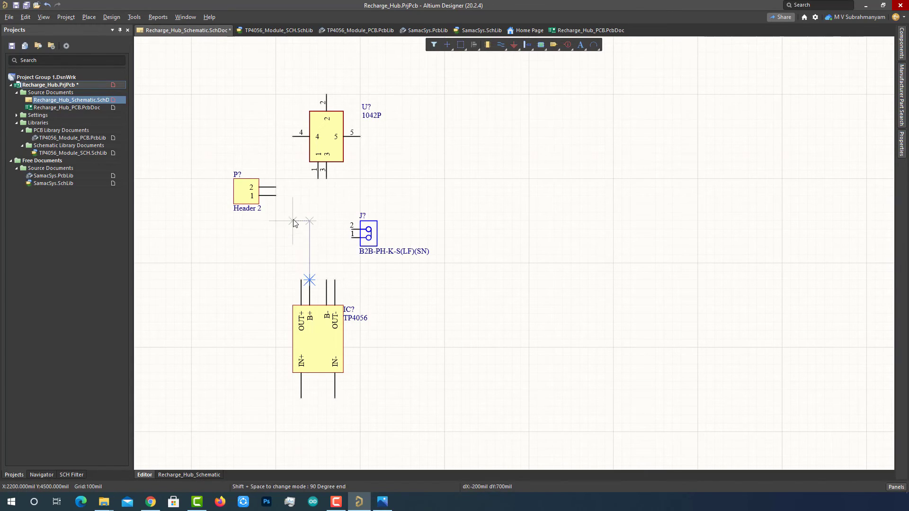
click(276, 212)
click(276, 195)
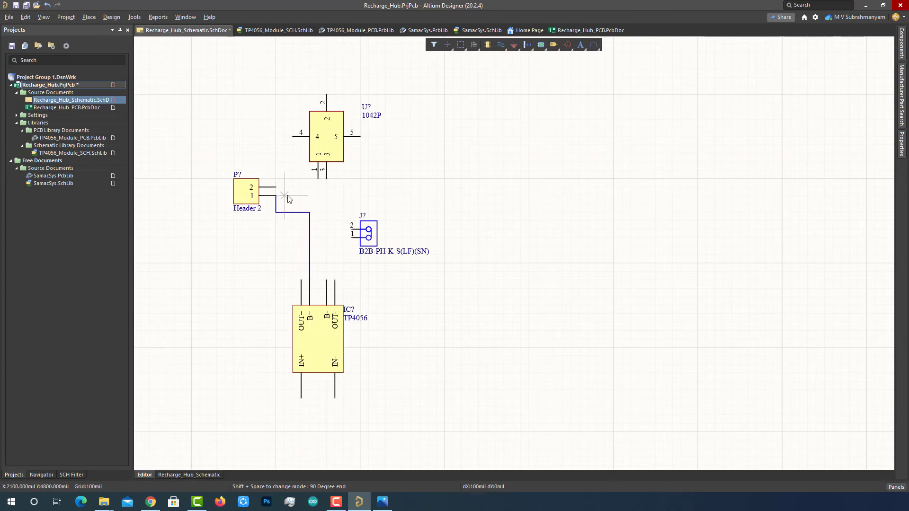
click(276, 187)
click(293, 137)
click(327, 280)
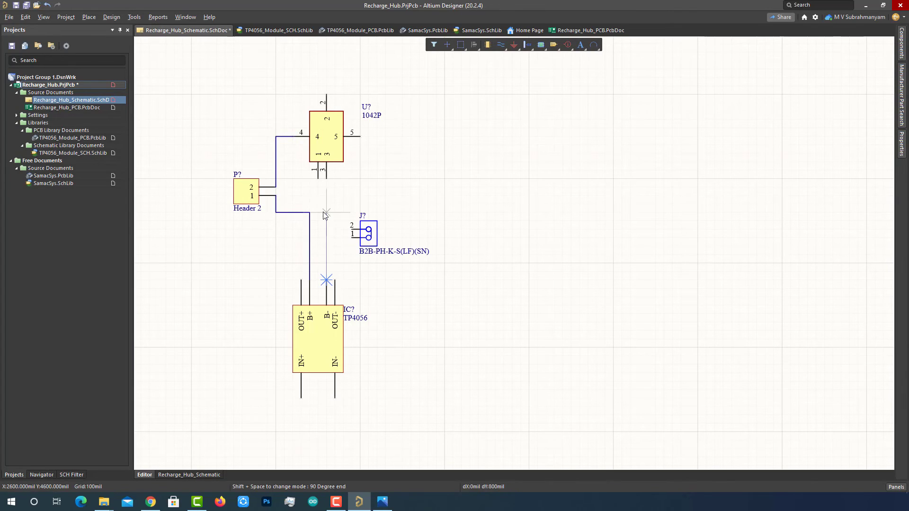
click(326, 212)
click(360, 137)
right_click(370, 143)
- Realign the 1042P part, connector J? and the pin-5 wire on the grid
drag(326, 149, 309, 178)
click(380, 178)
drag(353, 233, 362, 240)
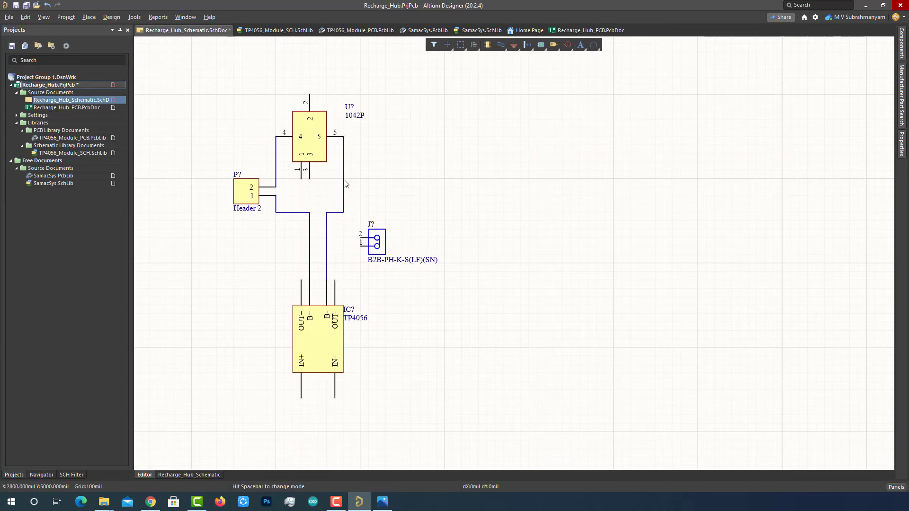
drag(344, 181, 353, 181)
click(382, 172)
drag(313, 147, 361, 172)
click(352, 173)
click(378, 242)
- Wire connector pin 1 to the B- wire and pin 2 to the B+ wire
key(ctrl+w)
click(360, 246)
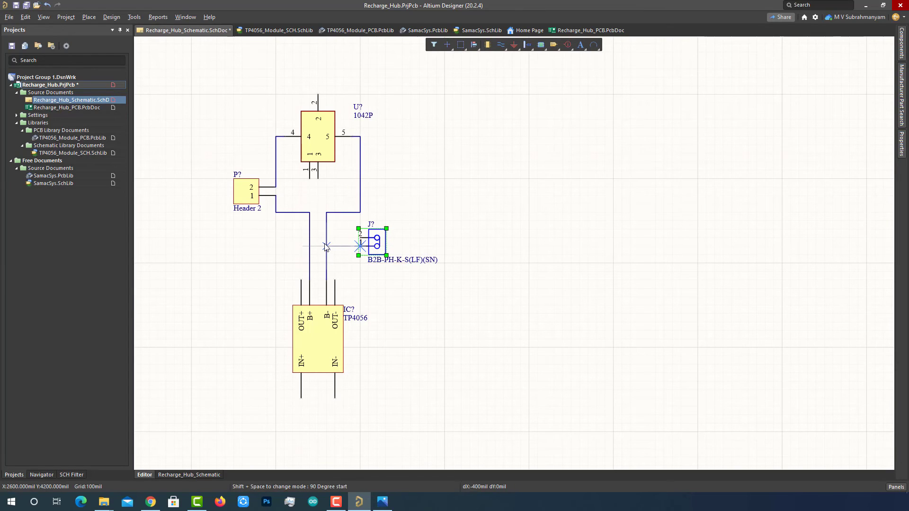
click(326, 246)
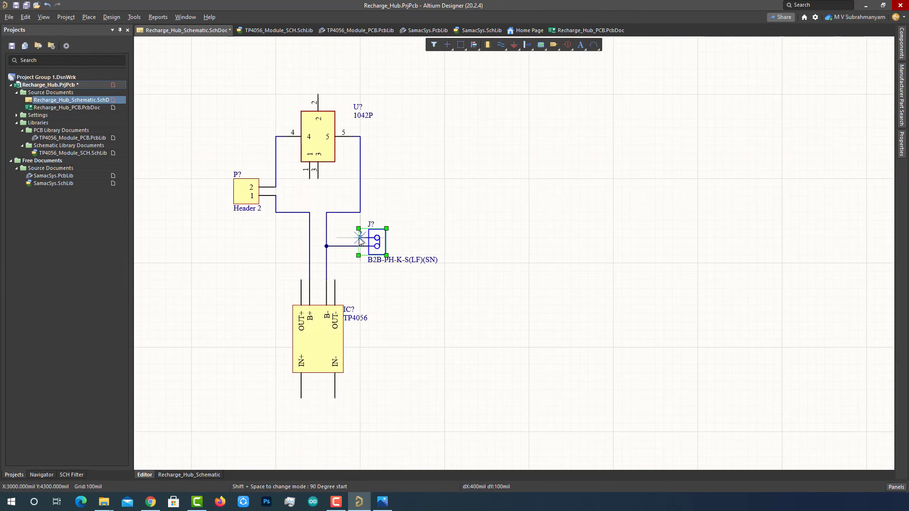
click(360, 238)
click(309, 238)
right_click(267, 246)
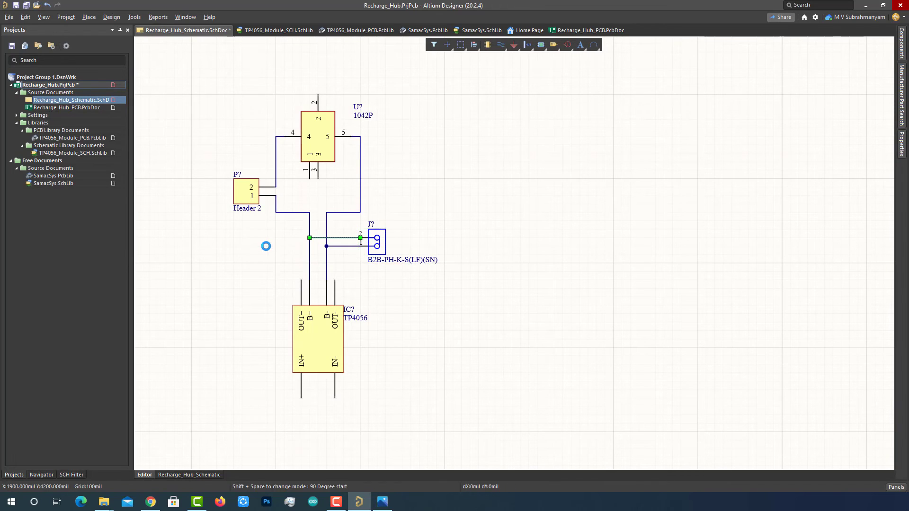
click(214, 375)
- Copy the charger circuit and paste two copies to its right
drag(219, 76, 445, 435)
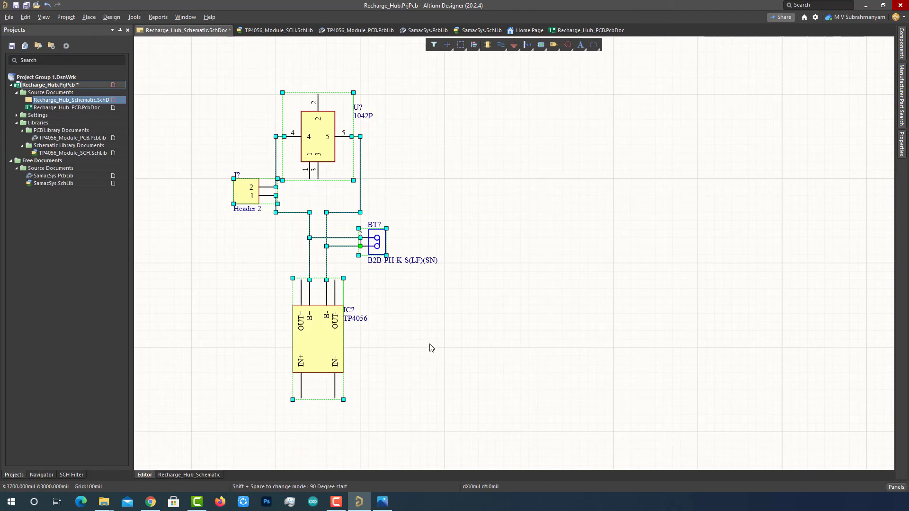
key(ctrl+c)
key(ctrl+v)
click(476, 246)
key(ctrl+v)
click(621, 237)
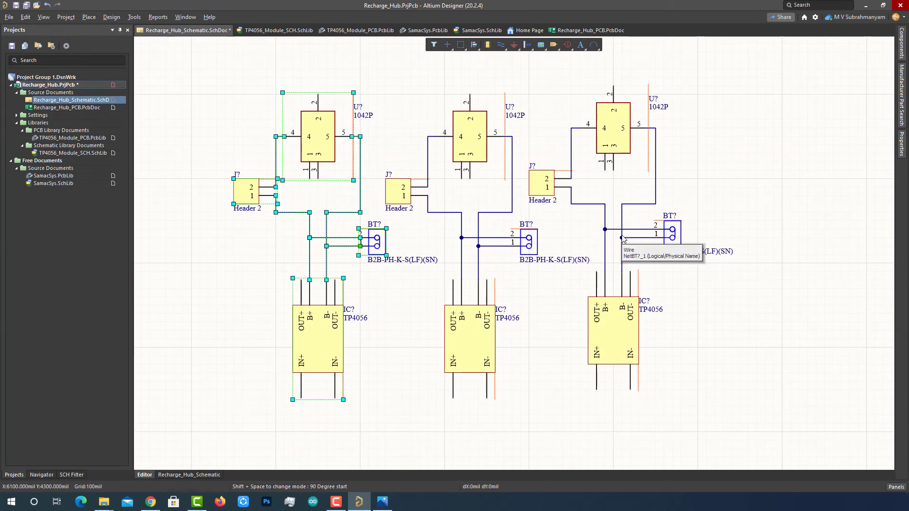
- Lower the third circuit one grid step to align it, and paste a fourth copy at the right end
drag(742, 419, 554, 84)
click(529, 240)
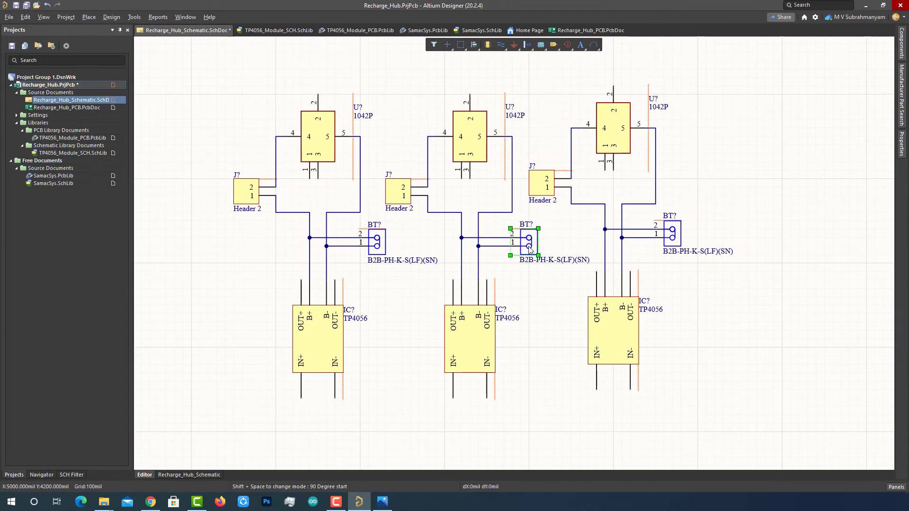
click(543, 156)
drag(520, 59, 770, 441)
drag(617, 347, 617, 356)
click(735, 370)
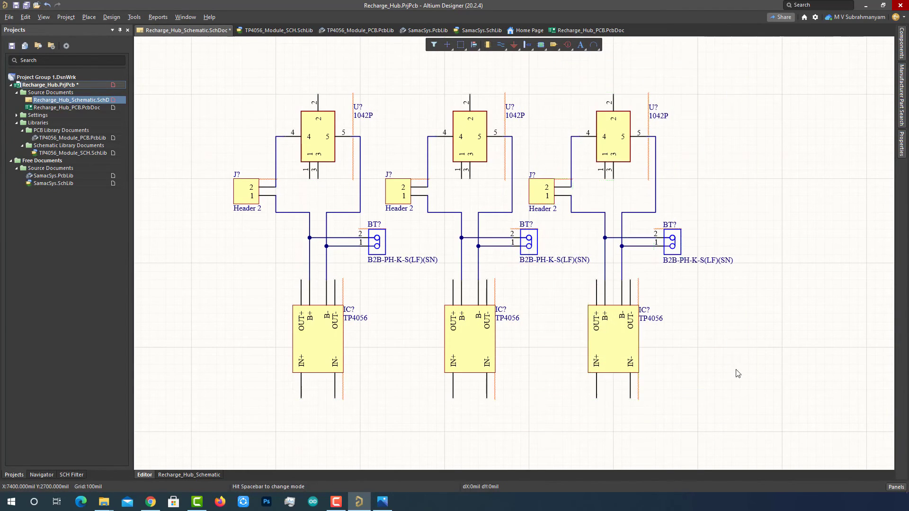
shift+scroll(760, 374, down, 1)
key(ctrl+v)
click(722, 254)
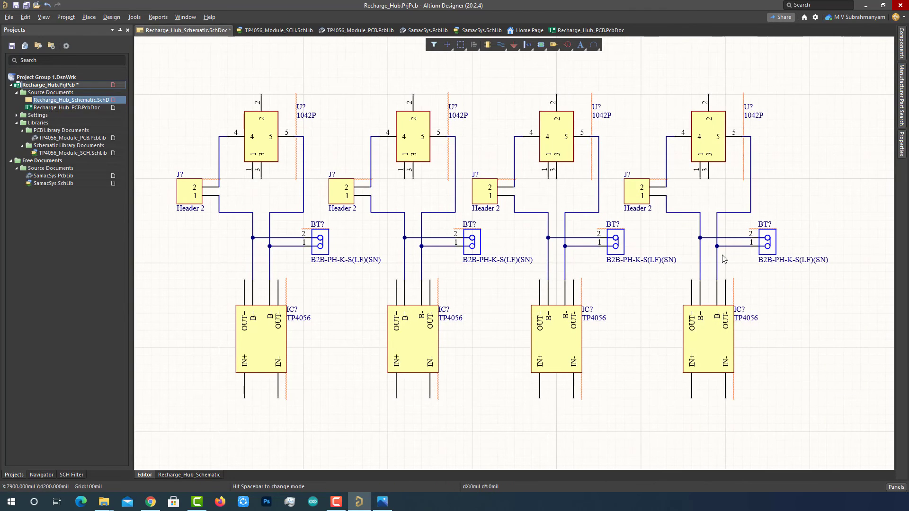
right_click(796, 304)
click(780, 304)
- Annotate the schematic quietly and accept all 16 designator changes to U1–U4, J1–J4, BT1–BT4, IC1–IC4
click(133, 18)
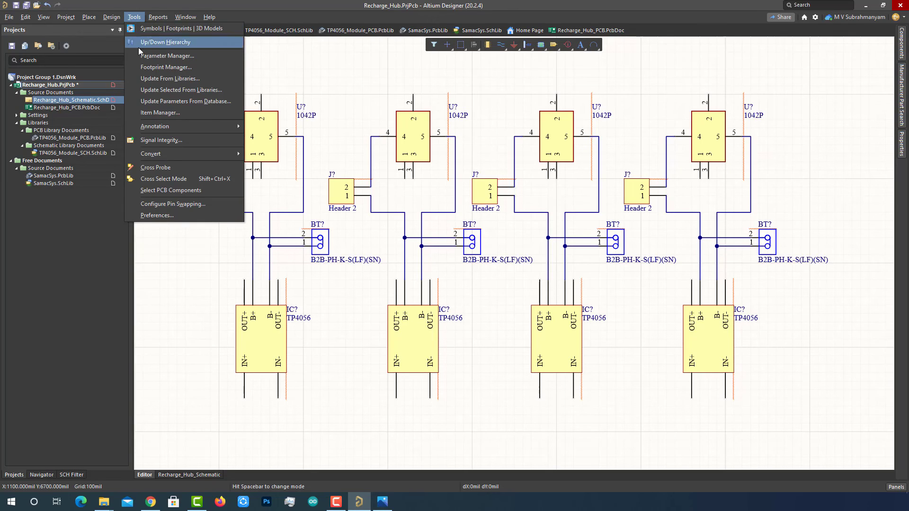
mouse_move(157, 128)
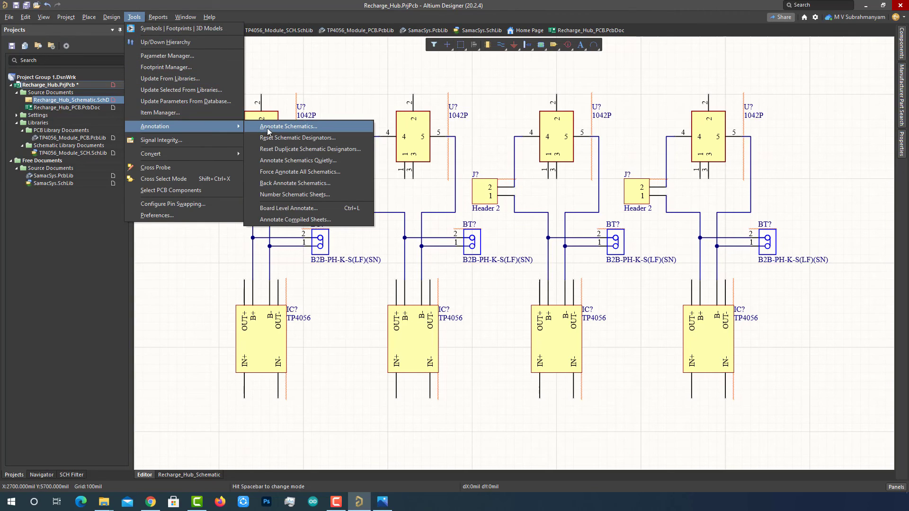
click(304, 160)
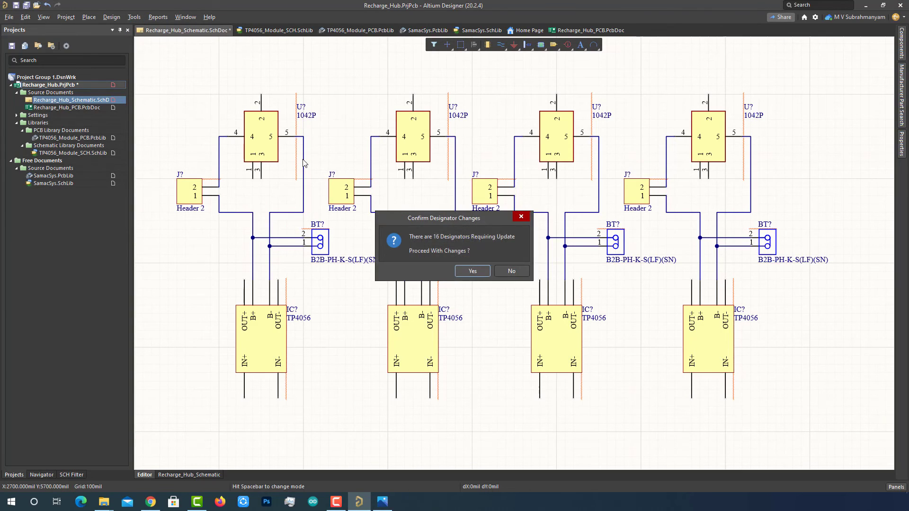
click(475, 274)
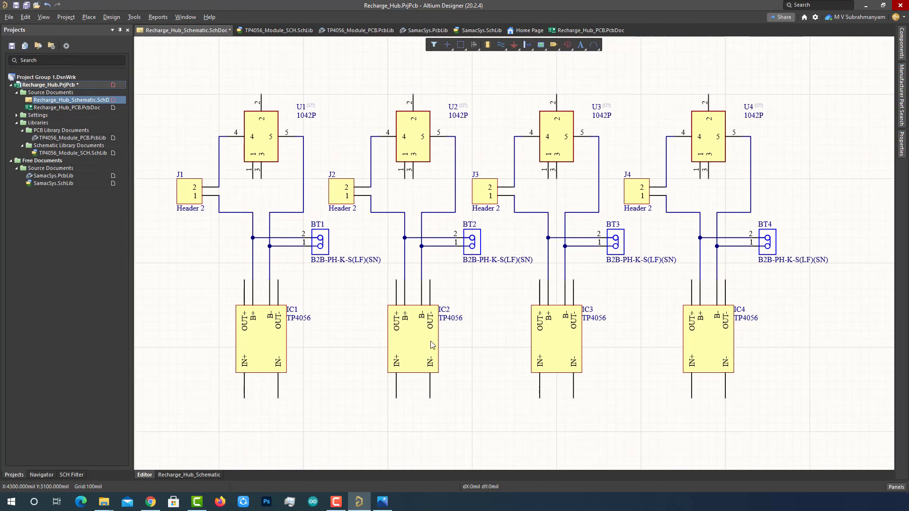
- Place a rotated Header 2 connector below the four charger blocks
scroll(857, 178, down, 2)
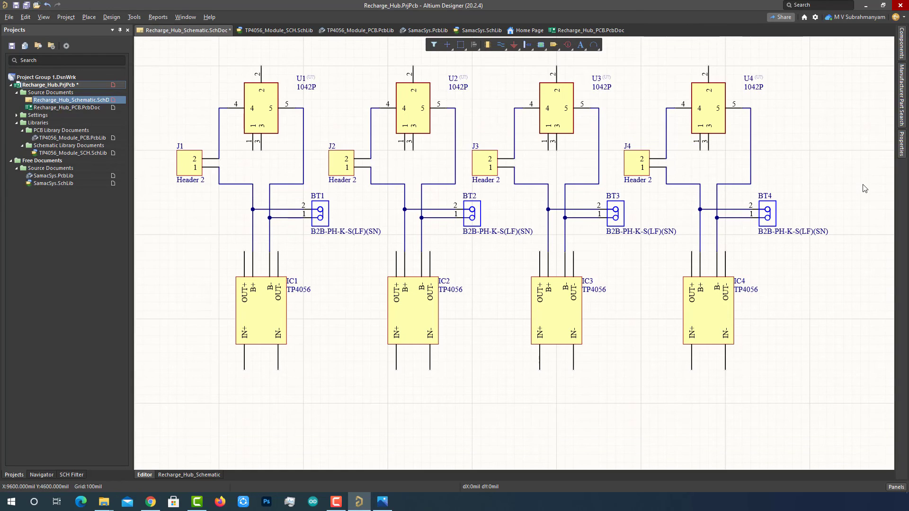
scroll(858, 192, down, 2)
ctrl+scroll(767, 284, down, 1)
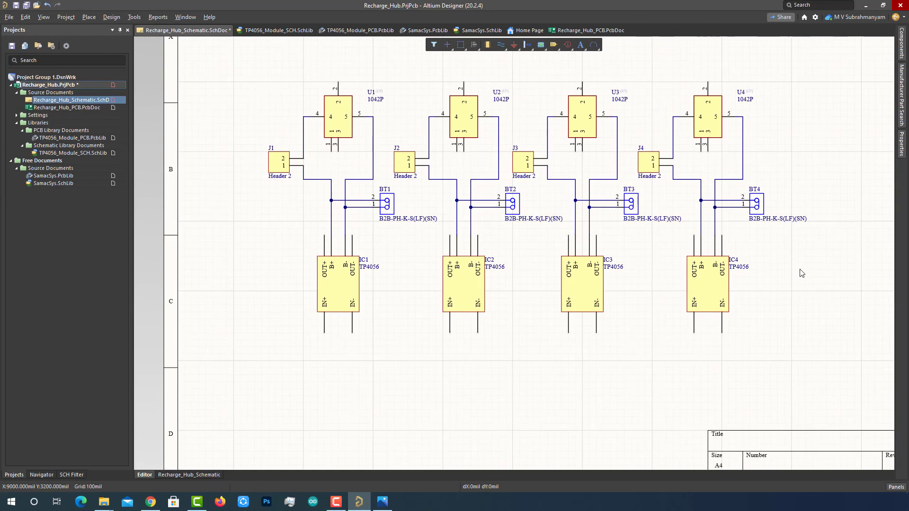
scroll(801, 274, down, 1)
shift+scroll(801, 275, right, 2)
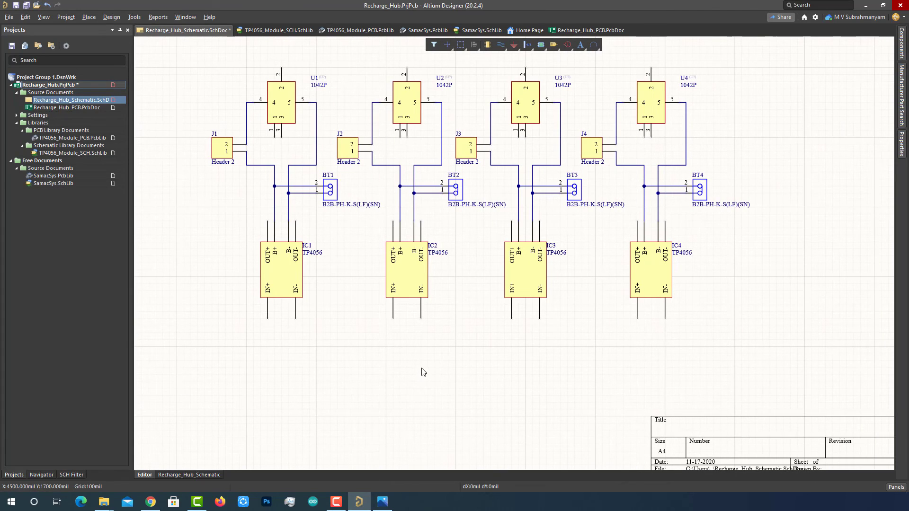
click(901, 44)
double_click(726, 110)
key(space)
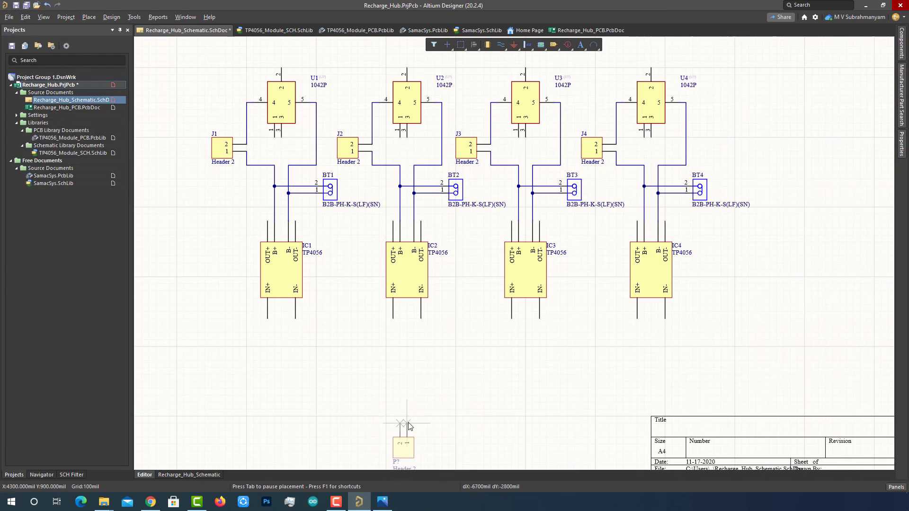
click(421, 417)
- Place the red LED part from Manufacturer Part Search just above the header
click(902, 95)
scroll(848, 397, down, 4)
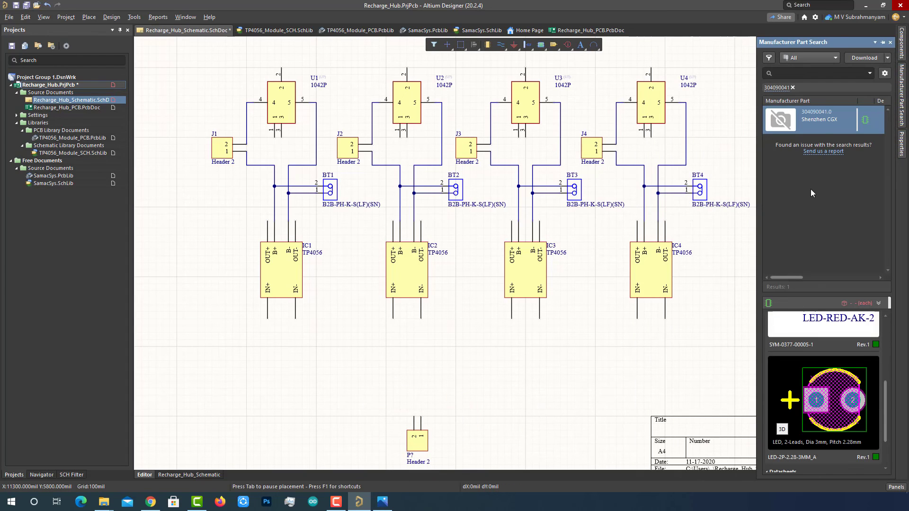
right_click(821, 124)
click(786, 130)
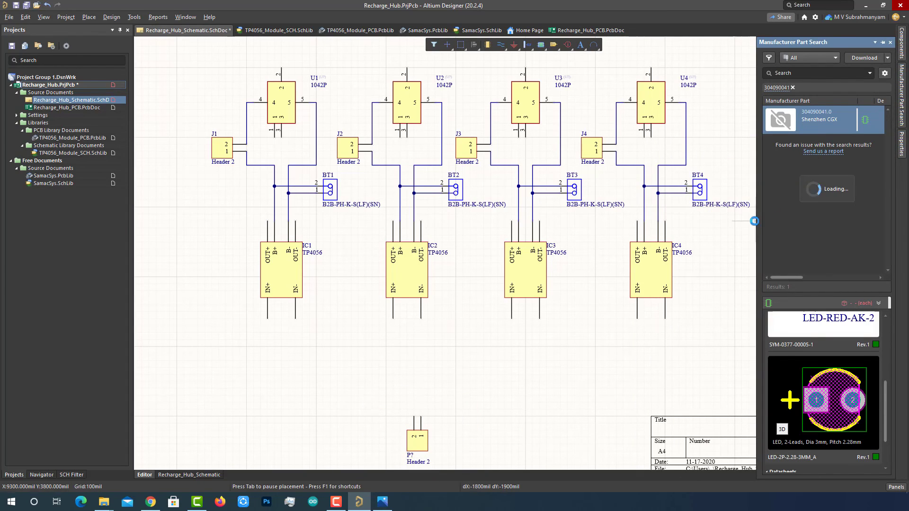
click(401, 388)
right_click(511, 383)
- Draw two horizontal wires across the sheet from IC1's IN- and IN+ pins
click(510, 382)
right_drag(379, 412, 381, 323)
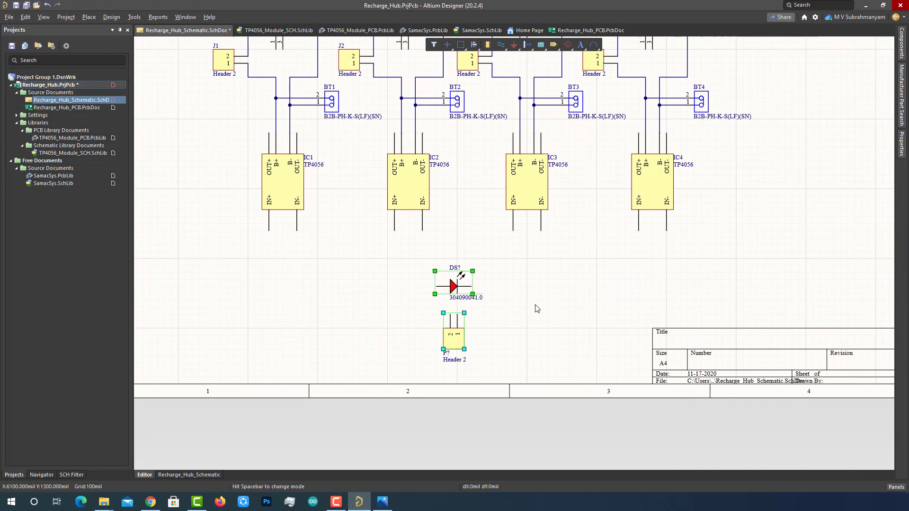
key(ctrl+w)
click(296, 230)
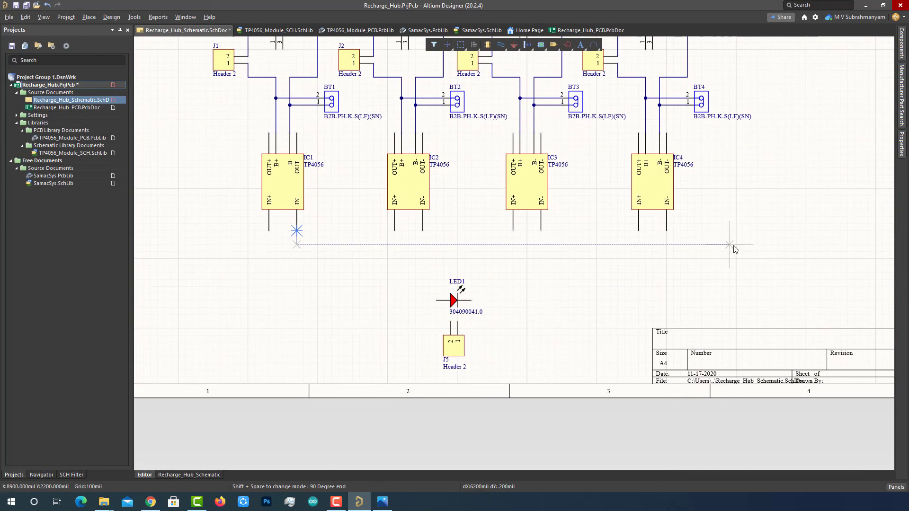
click(756, 245)
click(756, 280)
right_click(757, 280)
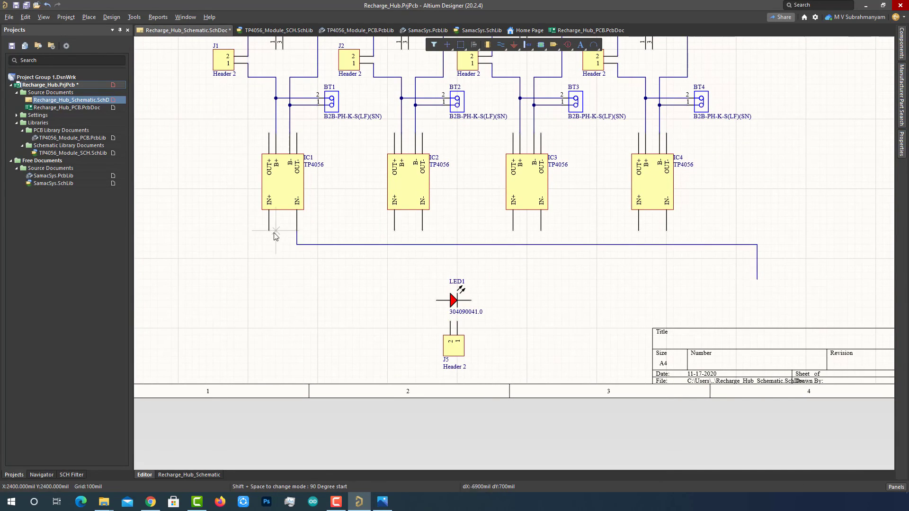
click(269, 259)
click(736, 258)
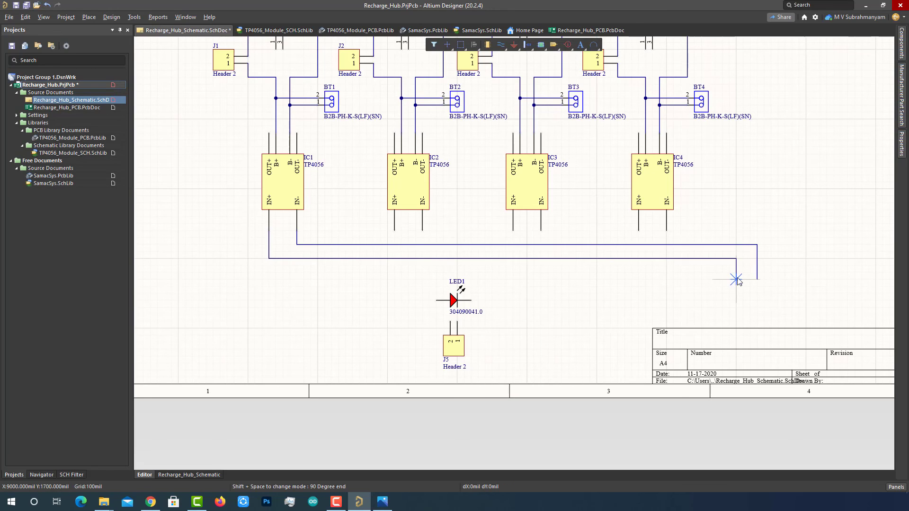
right_click(738, 279)
right_click(737, 279)
click(450, 259)
drag(450, 259, 450, 266)
click(568, 303)
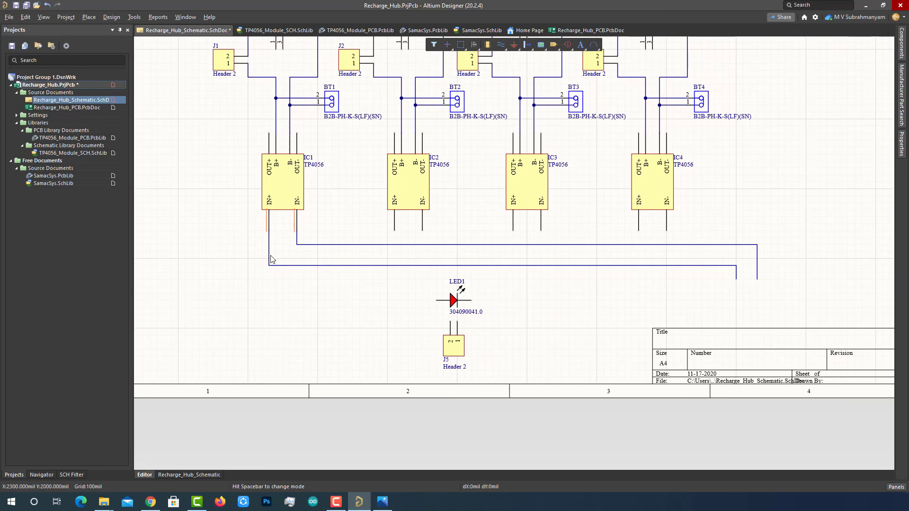
- Wire the IN+ pins of IC2, IC3 and IC4 down to the lower shared line
ctrl+scroll(378, 231, up, 4)
right_drag(371, 229, 399, 210)
ctrl+scroll(400, 210, down, 4)
right_drag(680, 298, 603, 285)
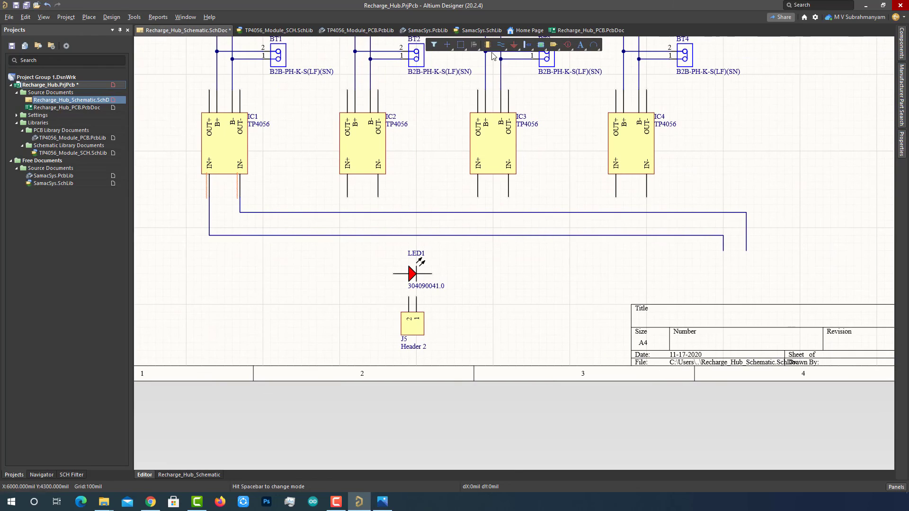
click(348, 196)
click(348, 235)
click(478, 197)
click(477, 235)
click(616, 197)
click(615, 236)
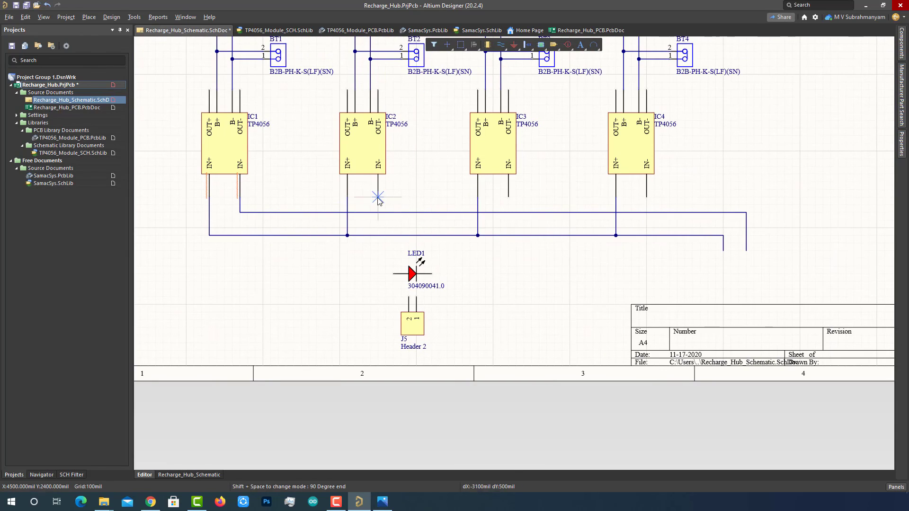
- Wire the IN- pins of IC2, IC3 and IC4 to the upper shared line
click(378, 196)
click(377, 213)
click(508, 196)
click(509, 212)
click(647, 196)
click(647, 213)
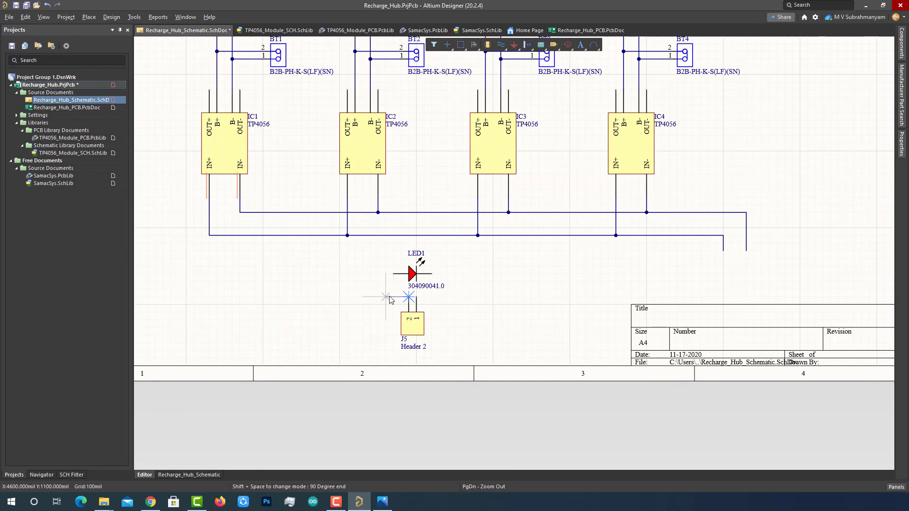
- Connect J5 pin 2 to the lower line, and J5 pin 1 through the LED to the upper line
click(408, 297)
click(393, 236)
click(416, 297)
click(432, 273)
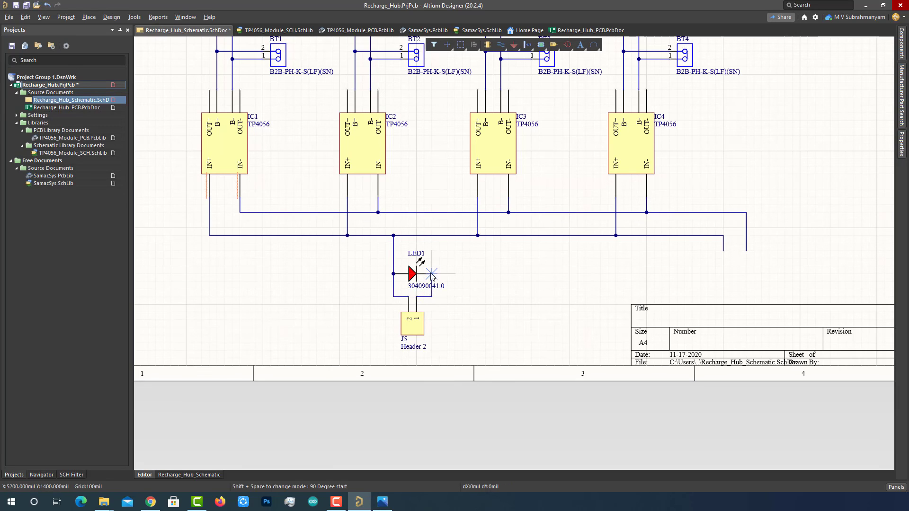
click(431, 274)
click(431, 212)
scroll(556, 314, up, 2)
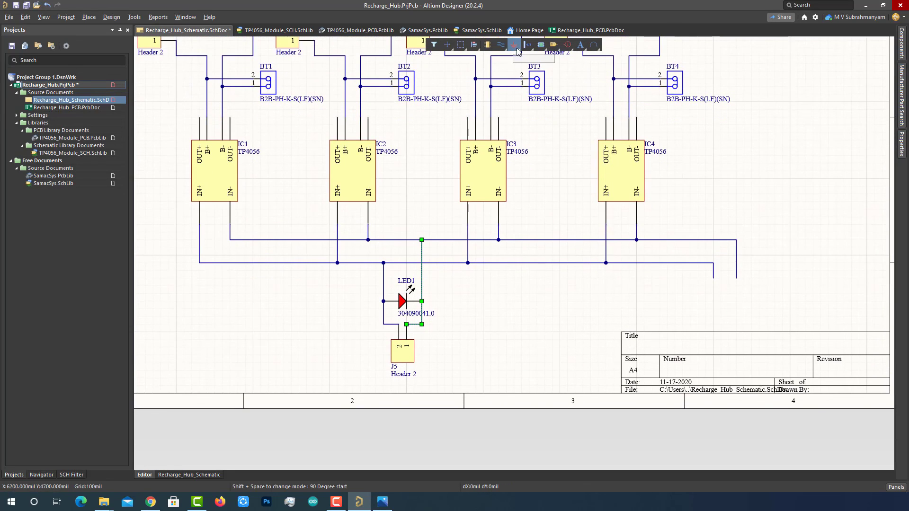
- Place a GND port at the upper line's end and a +5 port at the lower line's end
click(516, 49)
click(736, 283)
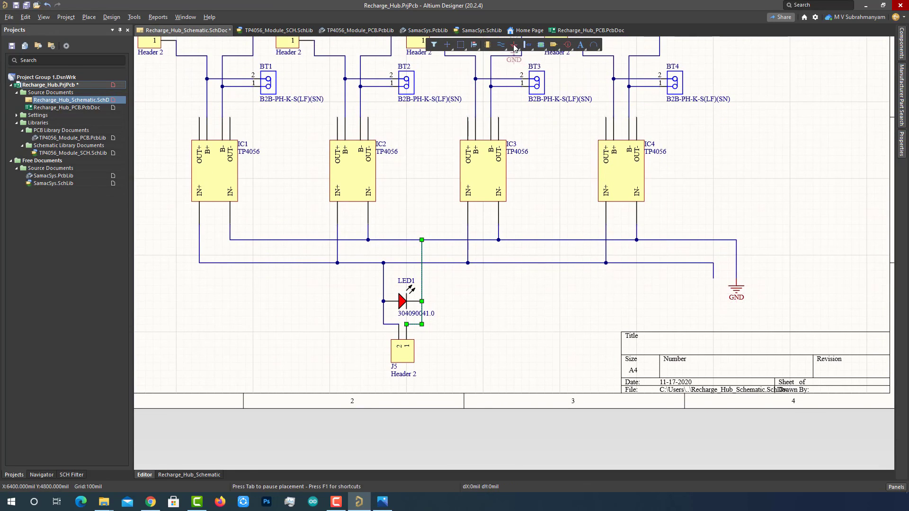
right_click(515, 48)
click(537, 93)
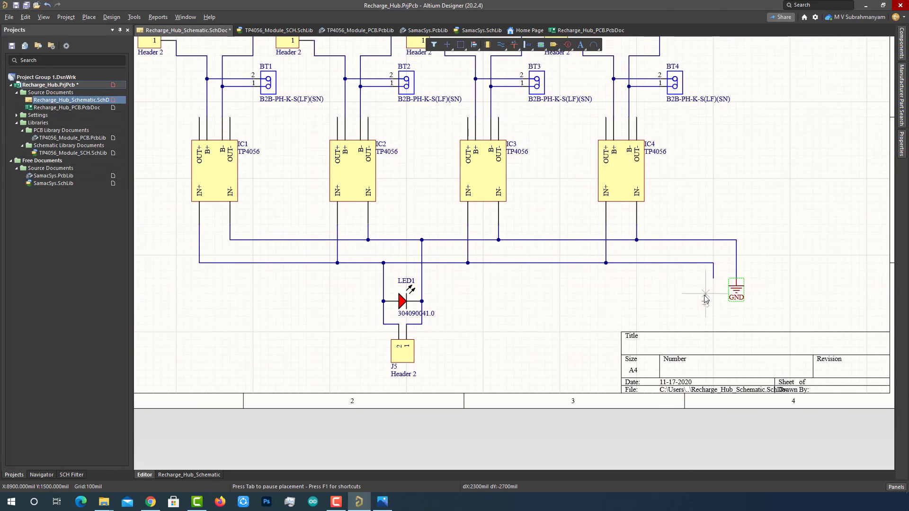
click(713, 279)
right_click(677, 289)
- Draw short wire stubs from pin 5 of U1, U2, U3 and U4
right_drag(549, 172, 597, 307)
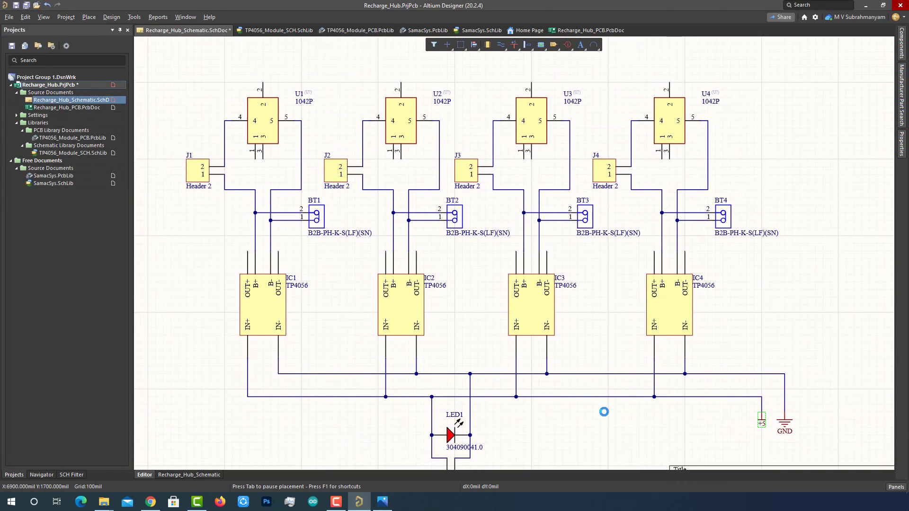
click(501, 44)
click(301, 120)
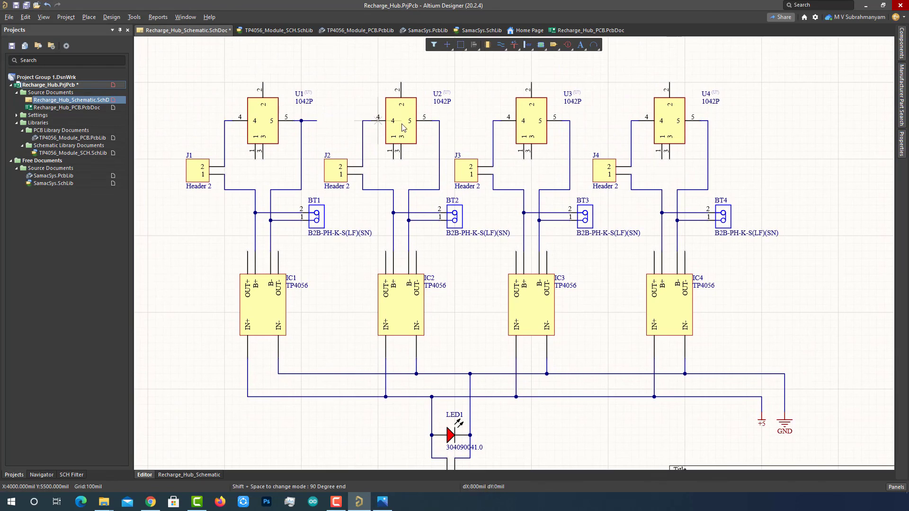
click(440, 121)
click(454, 122)
right_click(454, 122)
click(570, 121)
click(586, 122)
right_click(586, 122)
click(709, 121)
click(724, 122)
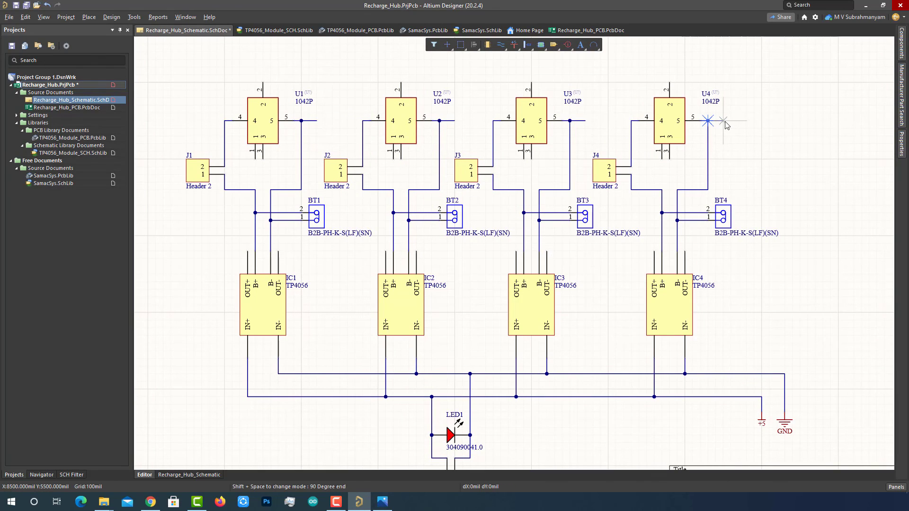
right_click(725, 123)
right_click(725, 124)
- Attach a GND power port to each of the four pin-5 stubs
right_click(514, 46)
click(525, 58)
click(316, 124)
click(455, 124)
click(585, 124)
click(723, 127)
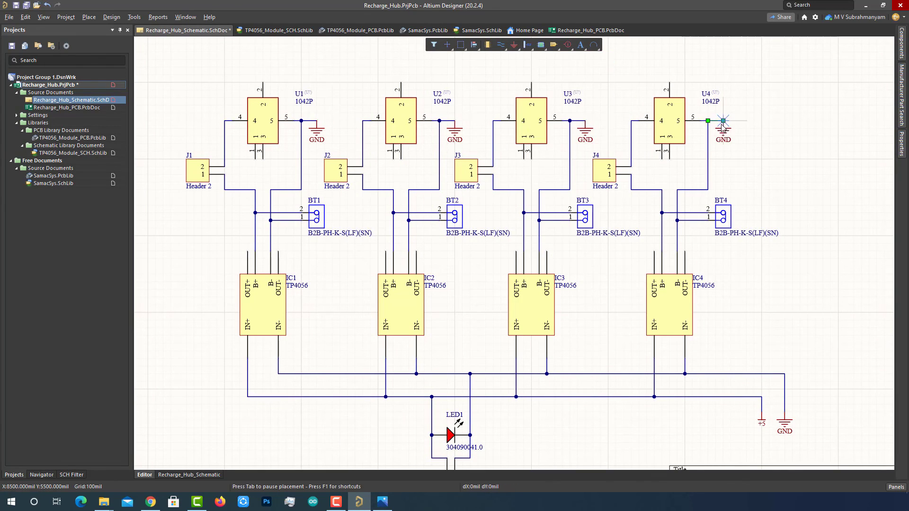
- Save the Recharge_Hub project and the schematic document
ctrl+scroll(812, 208, down, 2)
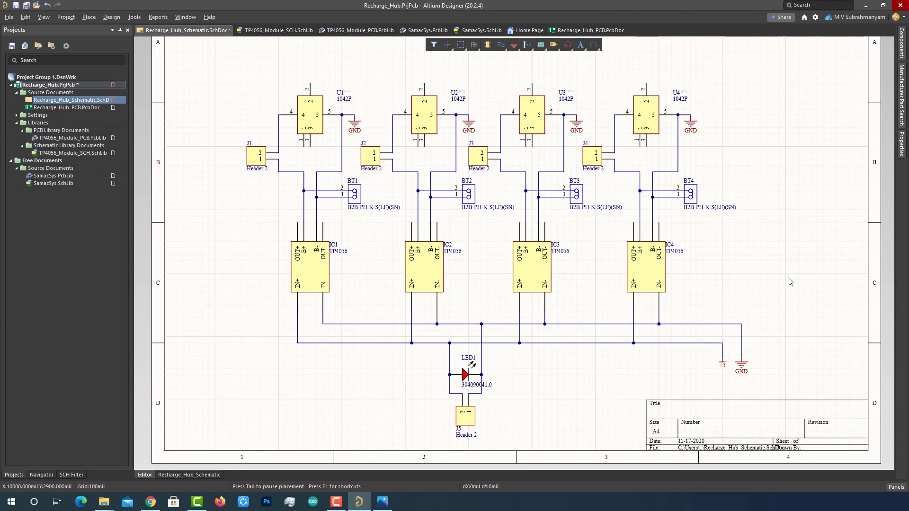
right_click(85, 85)
click(121, 141)
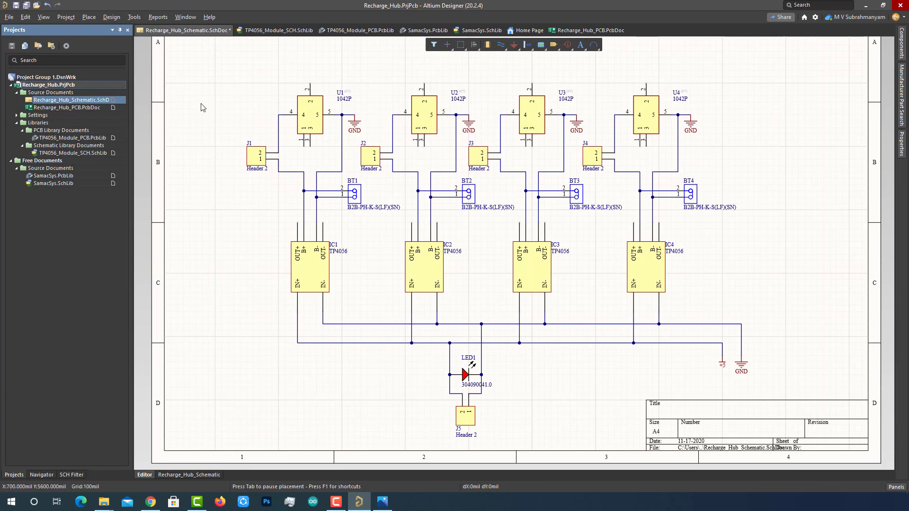
right_click(87, 100)
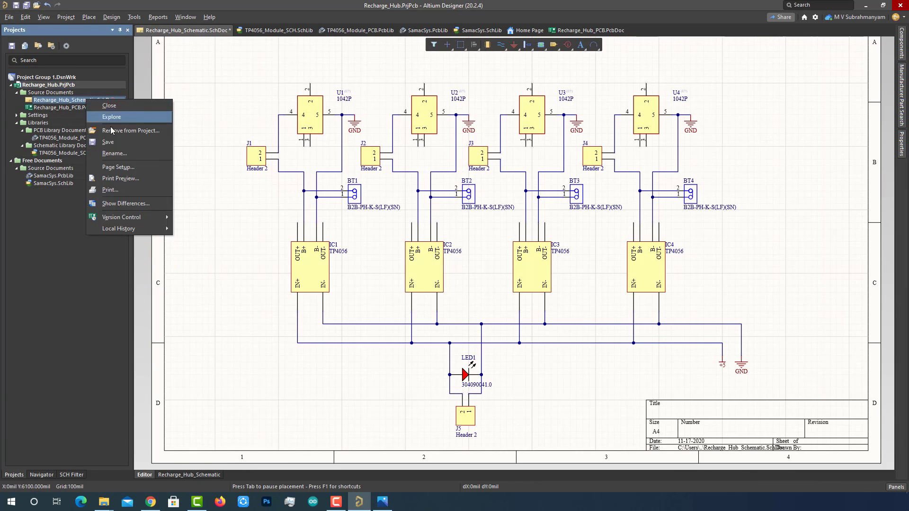
click(109, 142)
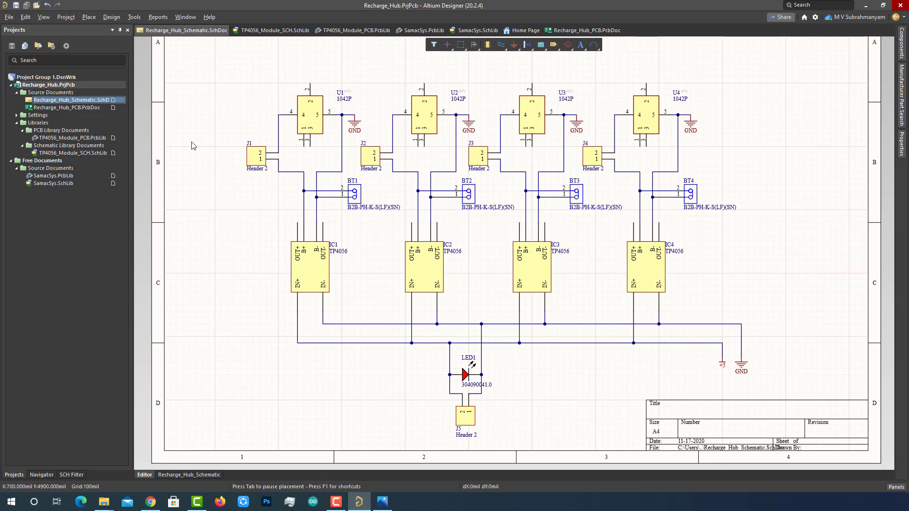